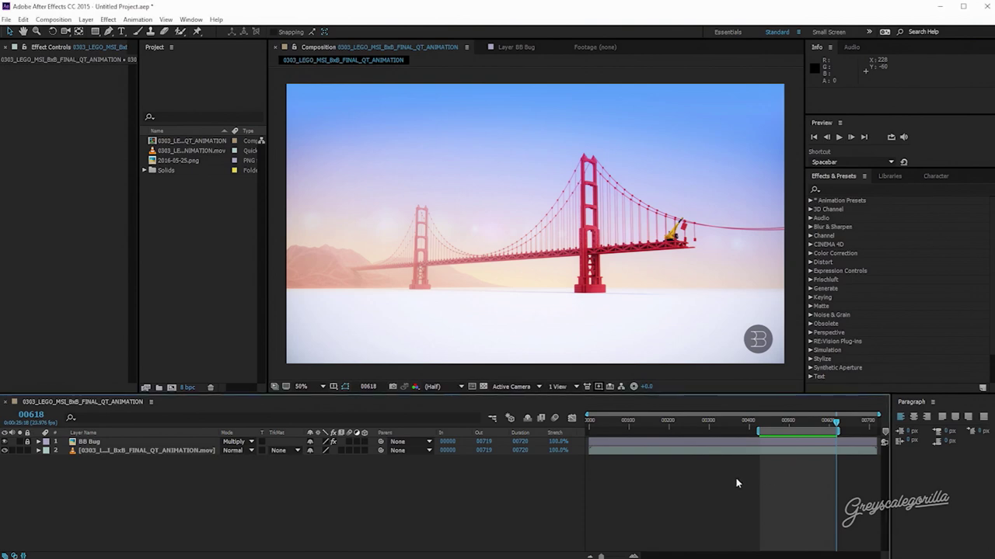
# - Preview the LEGO bridge animation, then add Adjustment Layer 3 at the top of the composition
pyautogui.press('space')
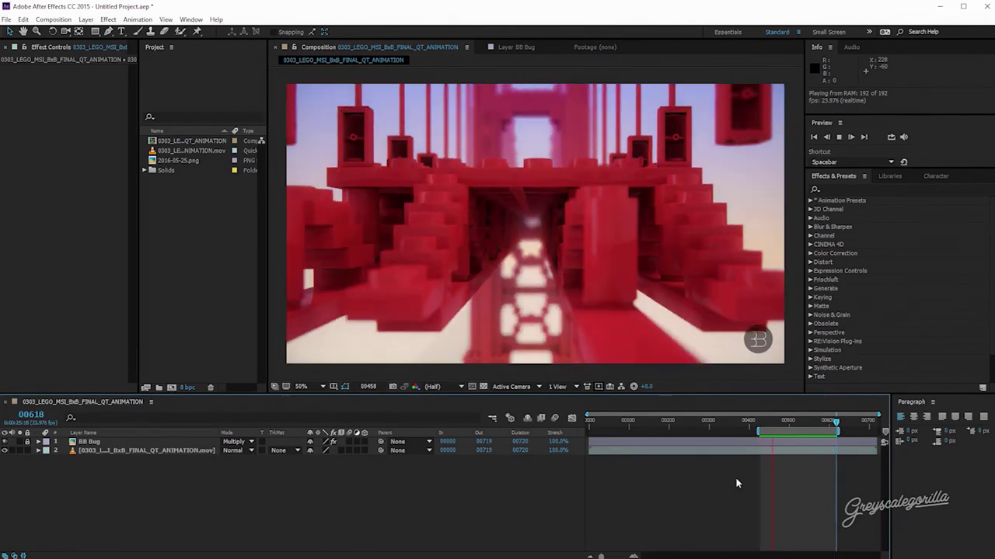
pyautogui.press('space')
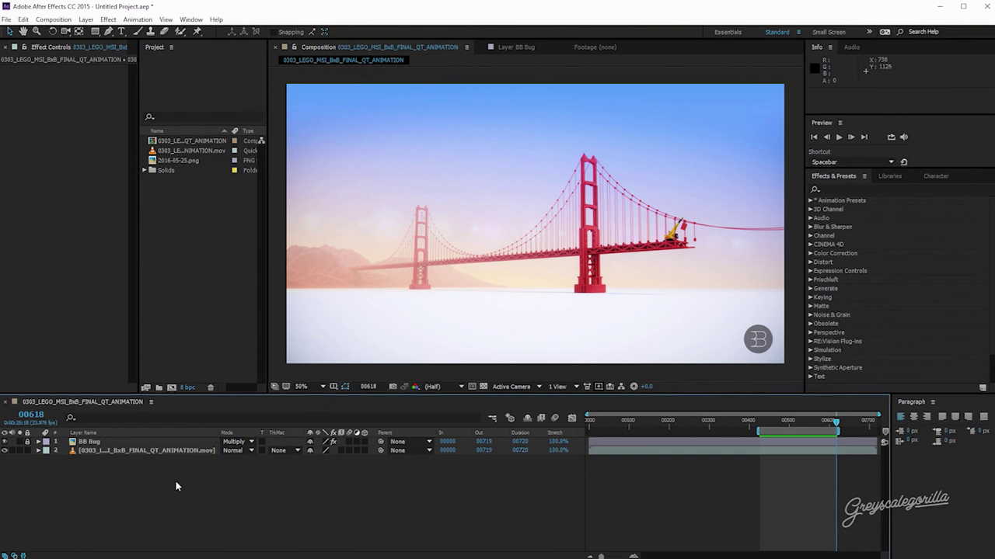
pyautogui.hotkey('ctrl', 'alt', 'y')
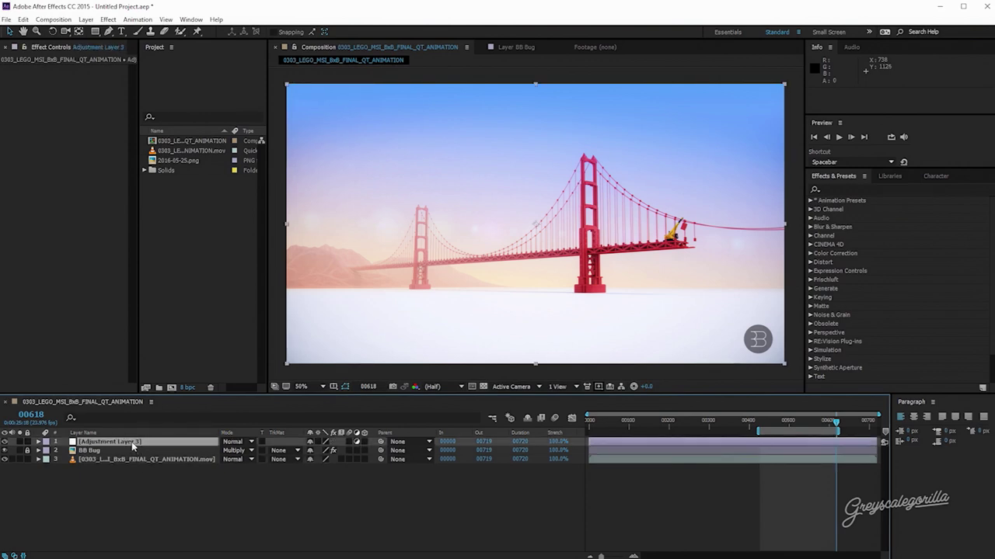
# - Move Adjustment Layer 3 below BB Bug, above the bridge animation layer
pyautogui.moveTo(133, 446); pyautogui.dragTo(172, 469)
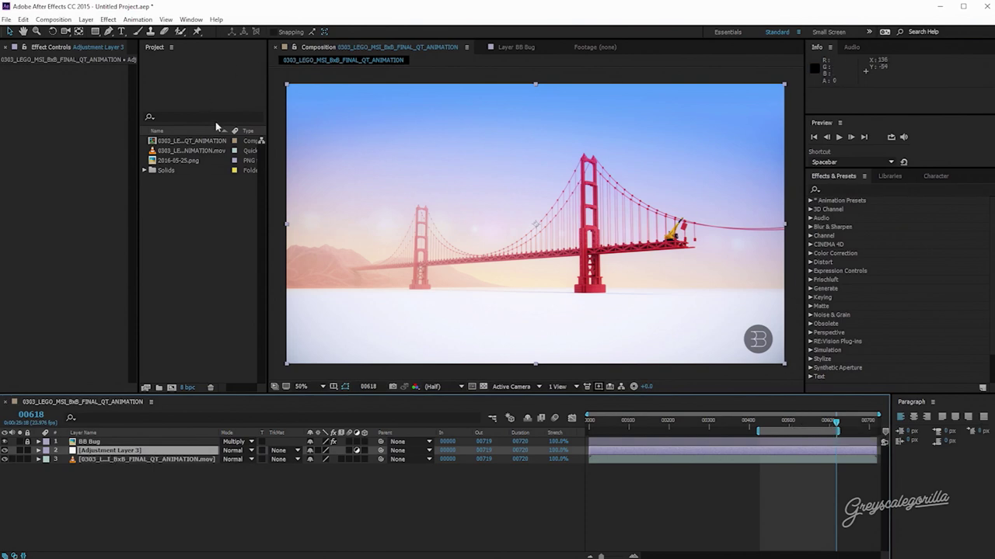
pyautogui.click(851, 190)
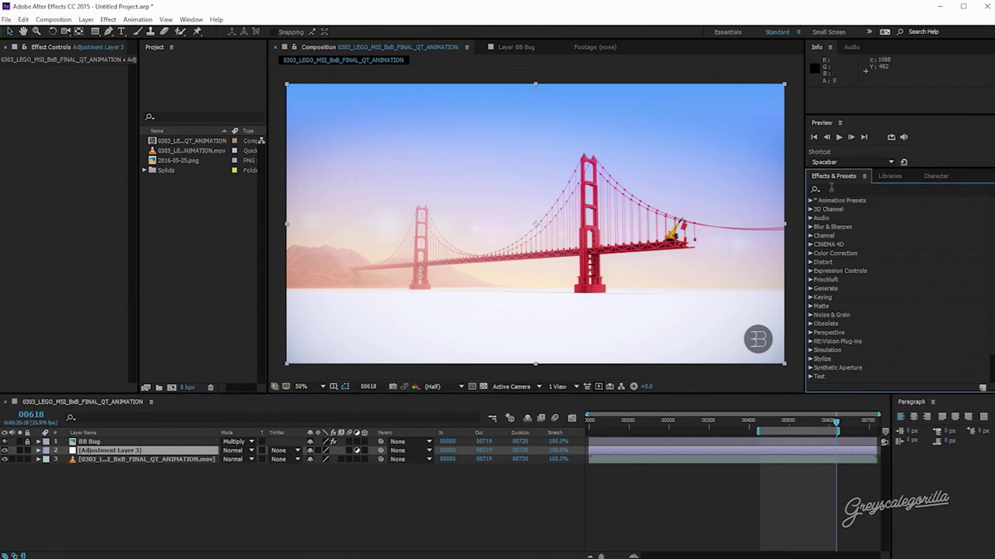
# - Filter Effects & Presets for 'gsg' and select Adjustment Layer 3 to receive the LUT
pyautogui.click(830, 189)
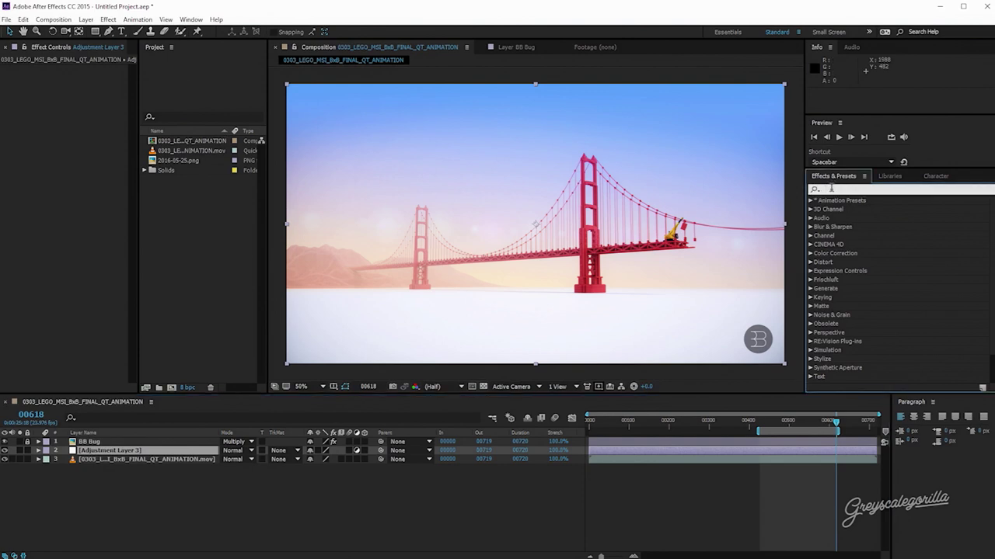
pyautogui.write('gsg')
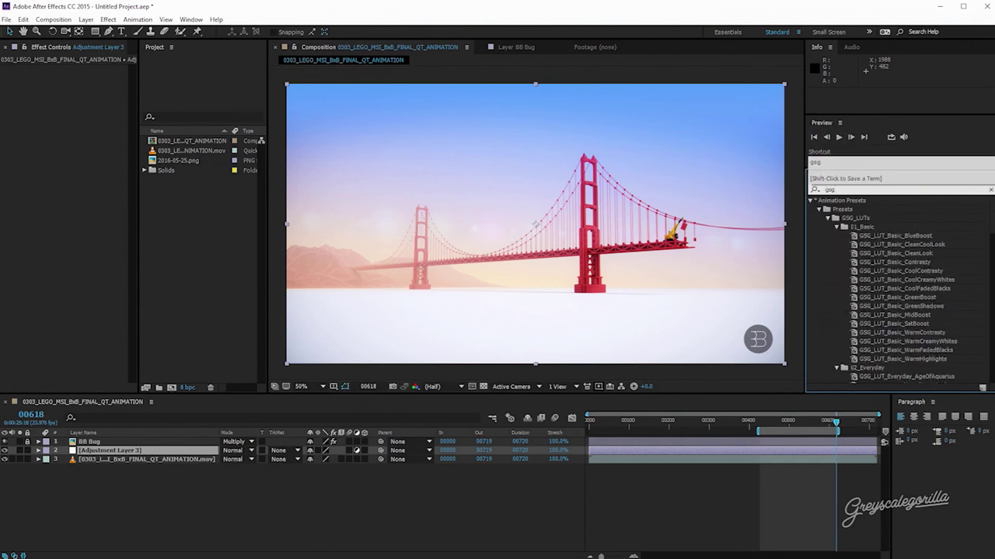
pyautogui.moveTo(993, 225)
pyautogui.mouseDown()
pyautogui.moveTo(993, 379)
pyautogui.moveTo(993, 218)
pyautogui.mouseUp()
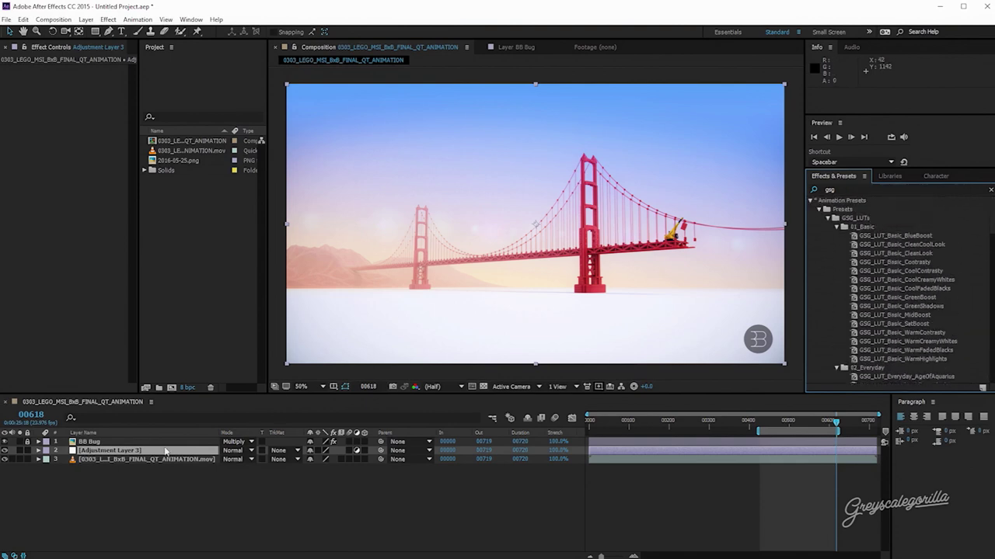
pyautogui.click(107, 452)
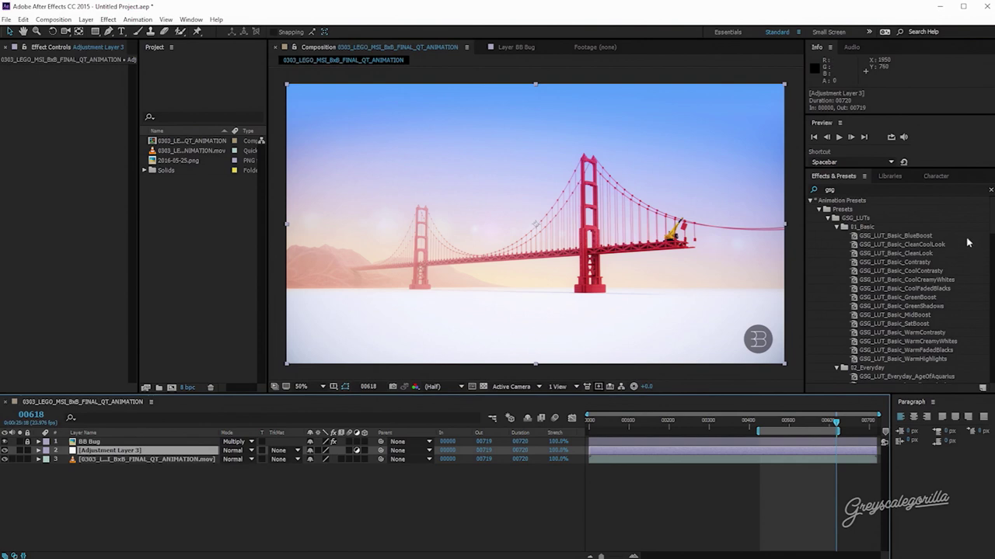
pyautogui.scroll(-5, 971, 272)
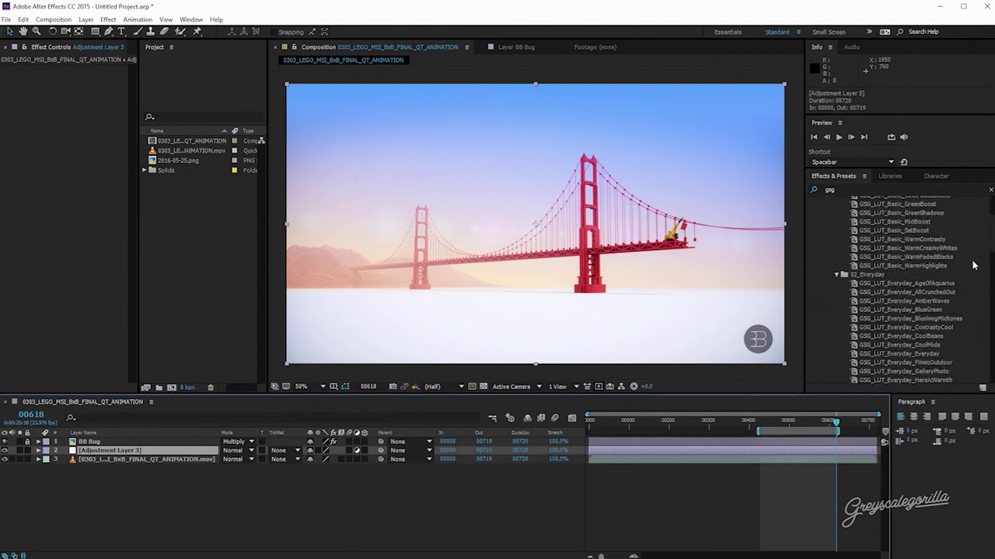
# - Audition the AgeOfAquarius, AllCrunchedOut, AmberWaves, BlueGreen, CoolMids and GalleryPhoto LUTs on the layer
pyautogui.doubleClick(929, 237)
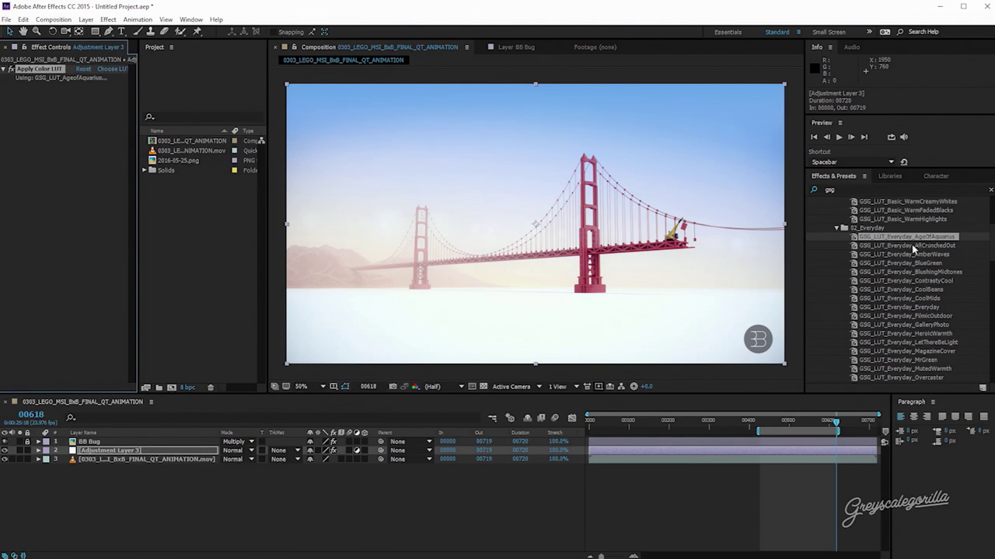
pyautogui.doubleClick(909, 246)
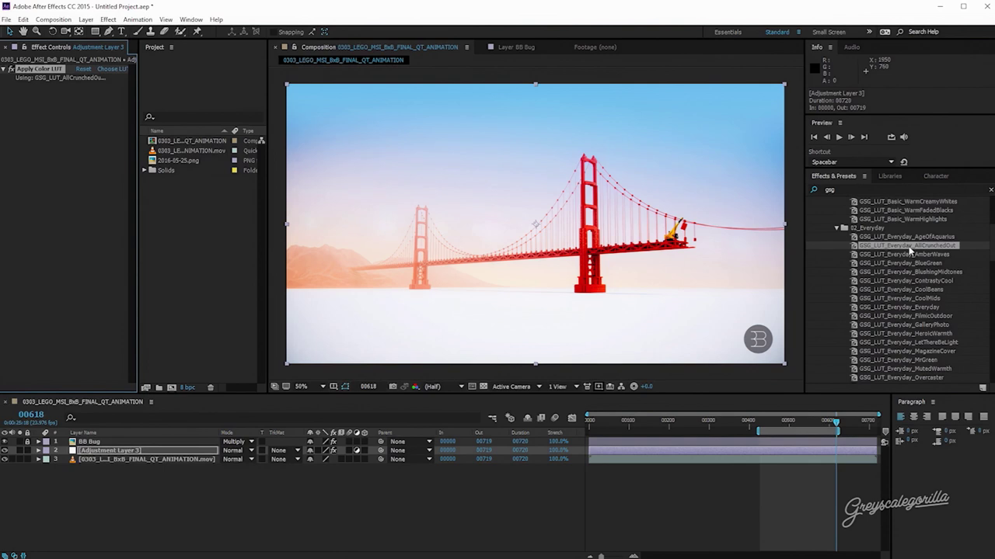
pyautogui.doubleClick(903, 254)
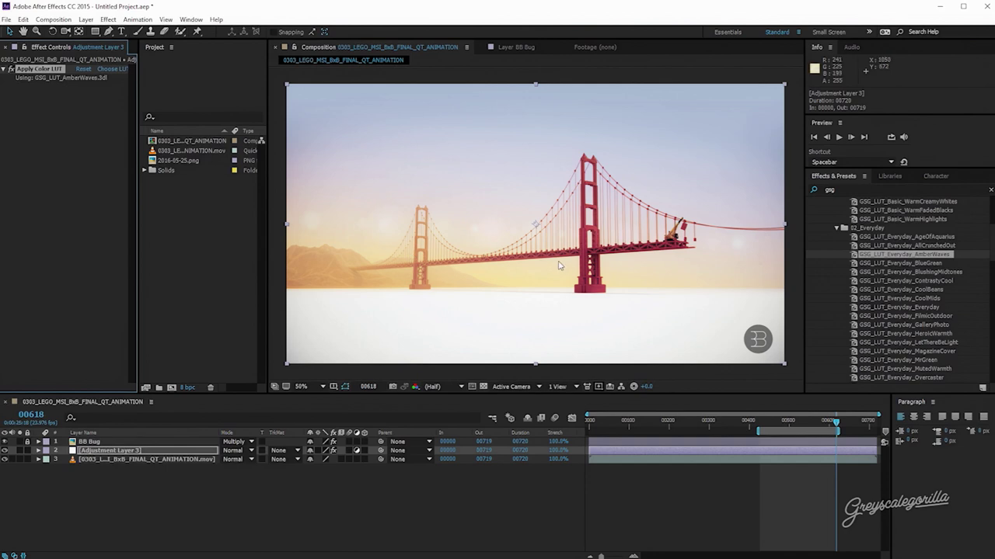
pyautogui.doubleClick(924, 264)
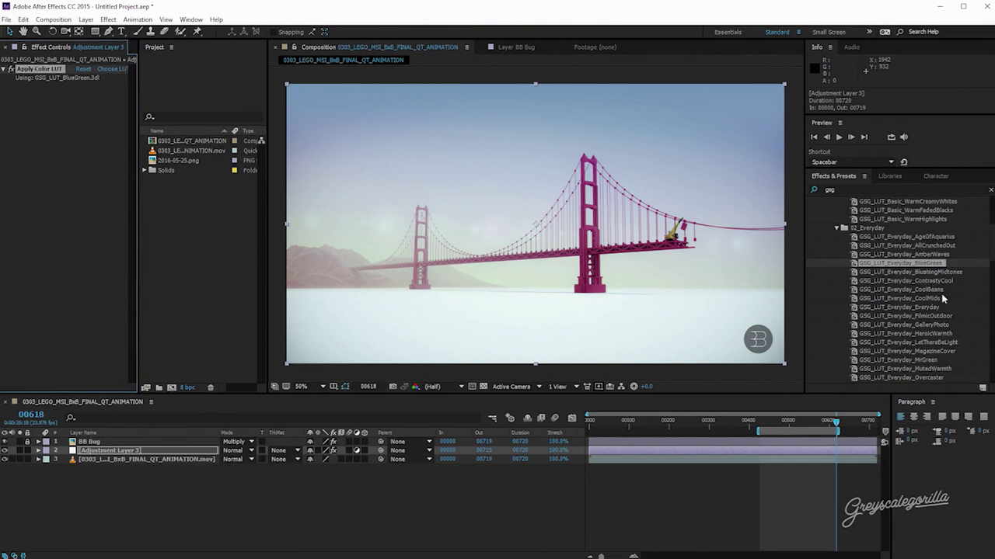
pyautogui.doubleClick(921, 300)
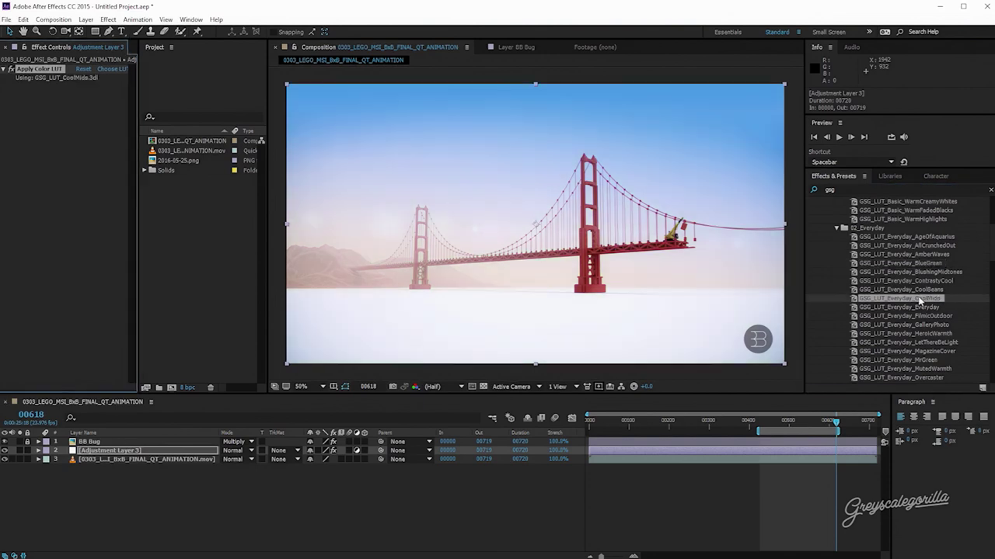
pyautogui.scroll(-1, 921, 300)
pyautogui.doubleClick(905, 302)
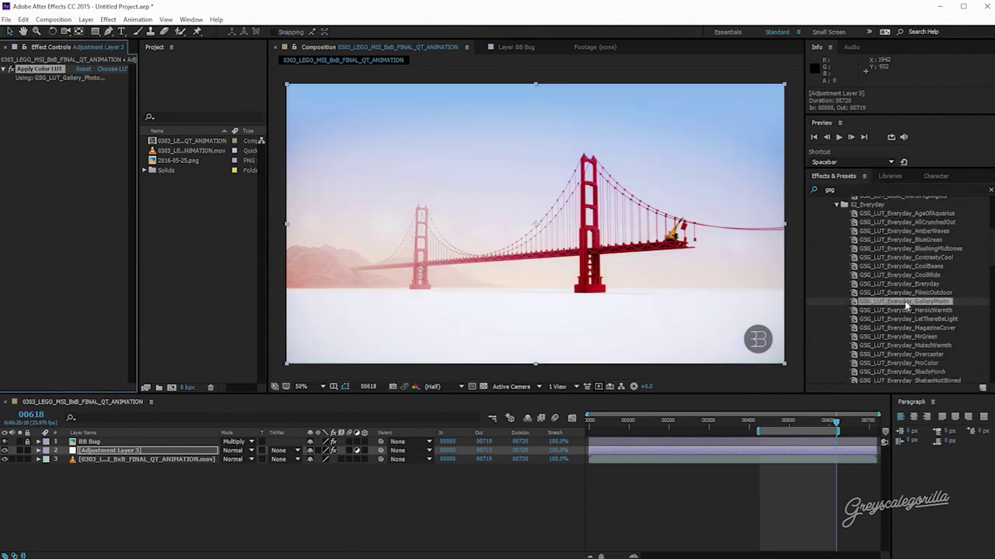
# - At frame 00510, try the MagazineCover LUT, then settle on WarmEmbrace
pyautogui.moveTo(789, 424); pyautogui.dragTo(793, 424)
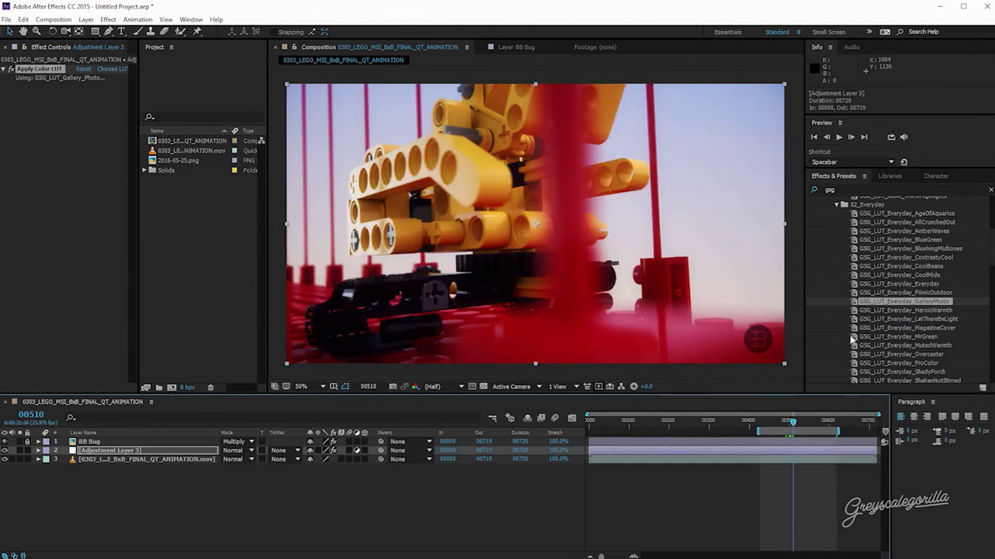
pyautogui.doubleClick(902, 328)
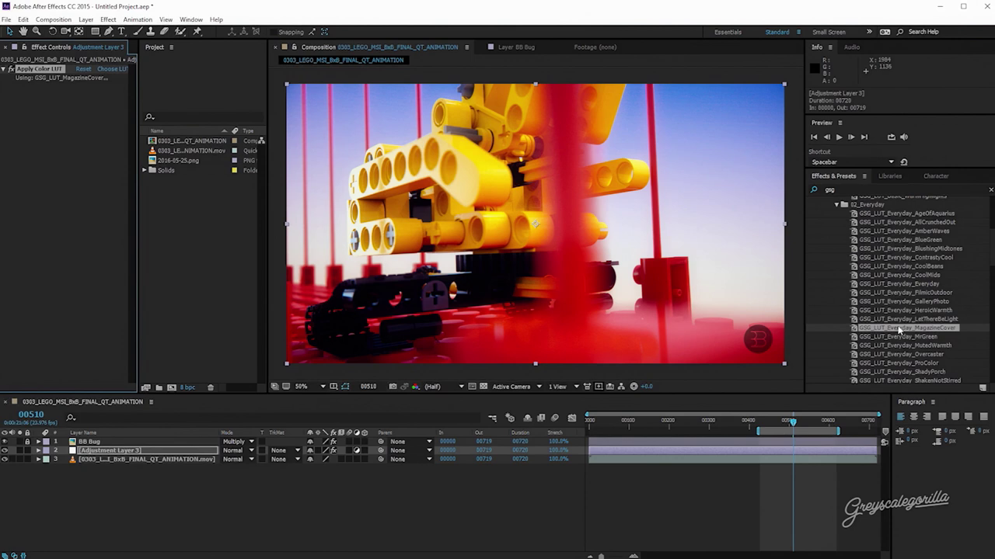
pyautogui.scroll(-3, 899, 329)
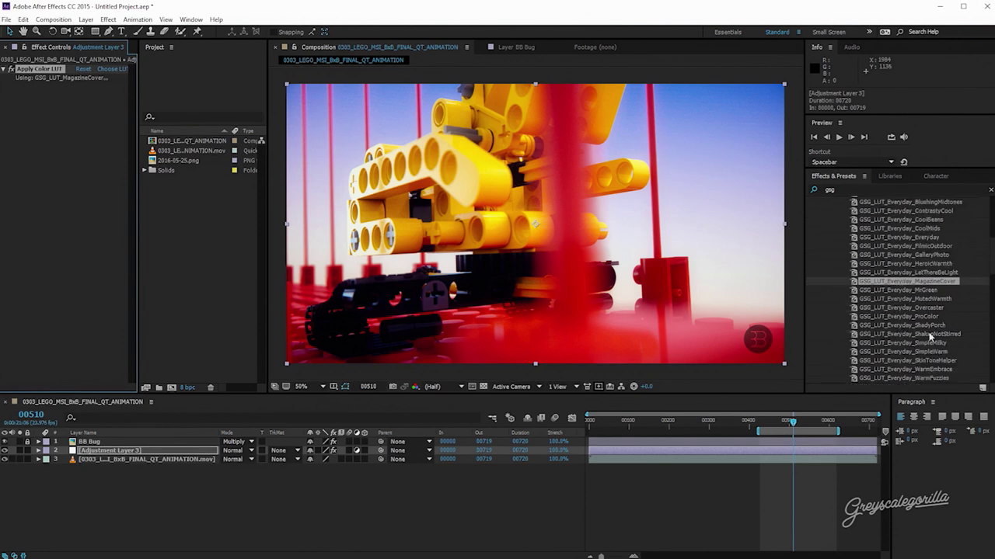
pyautogui.scroll(-3, 929, 336)
pyautogui.doubleClick(890, 323)
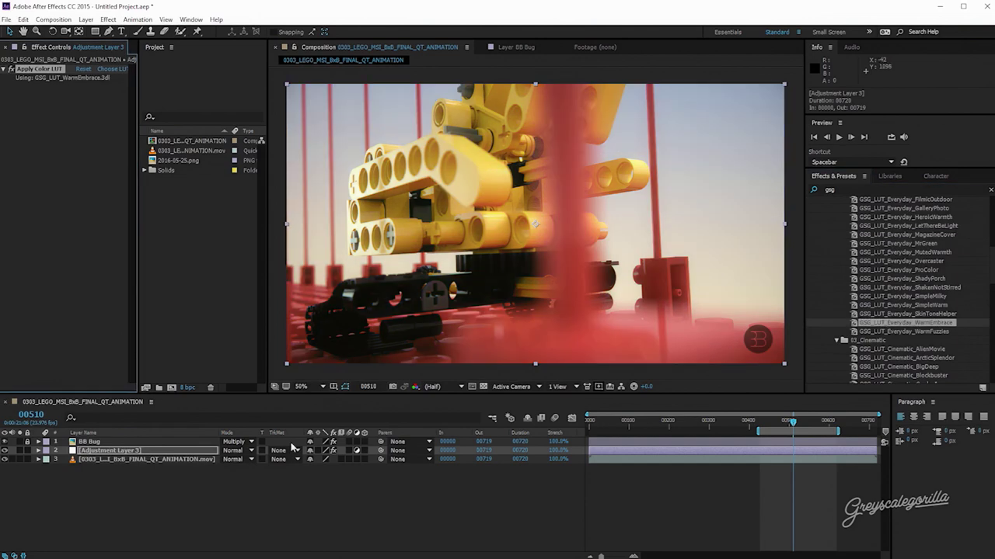
pyautogui.click(136, 450)
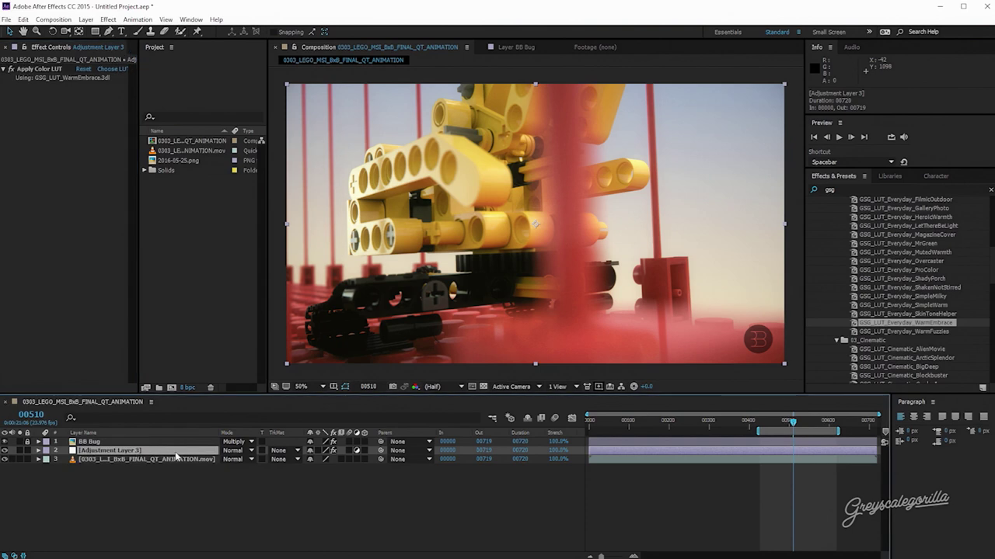
# - Lower Adjustment Layer 3's opacity to 80%
pyautogui.press('t')
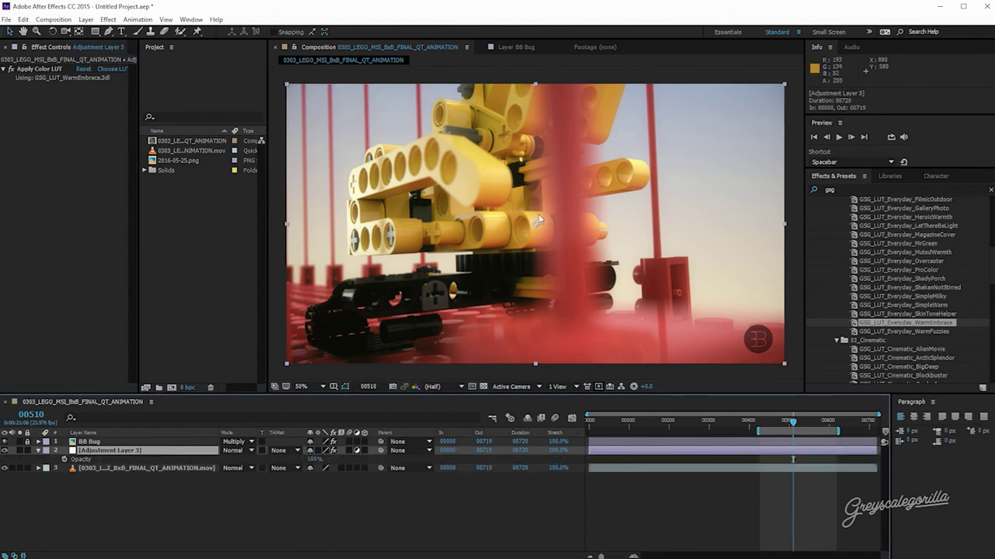
pyautogui.click(318, 462)
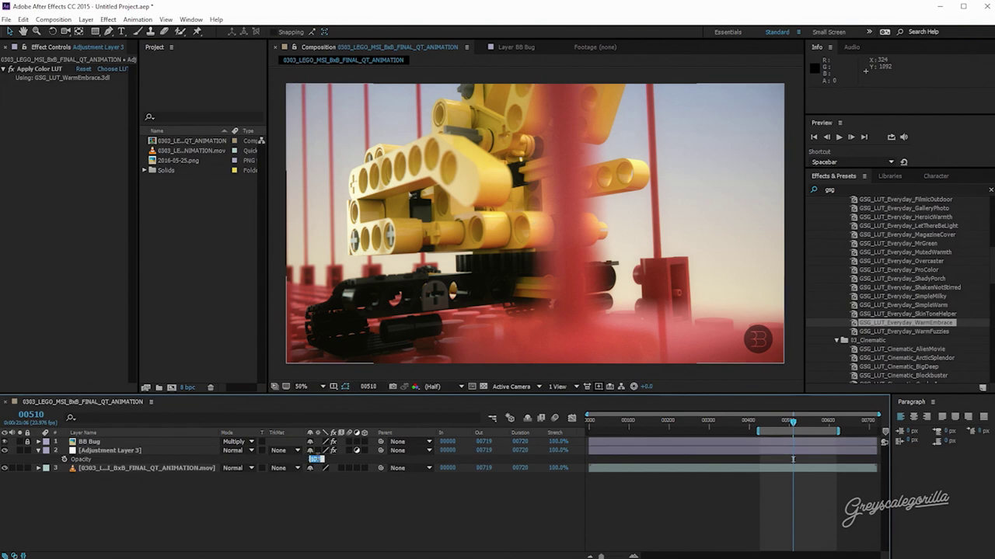
pyautogui.press('Return')
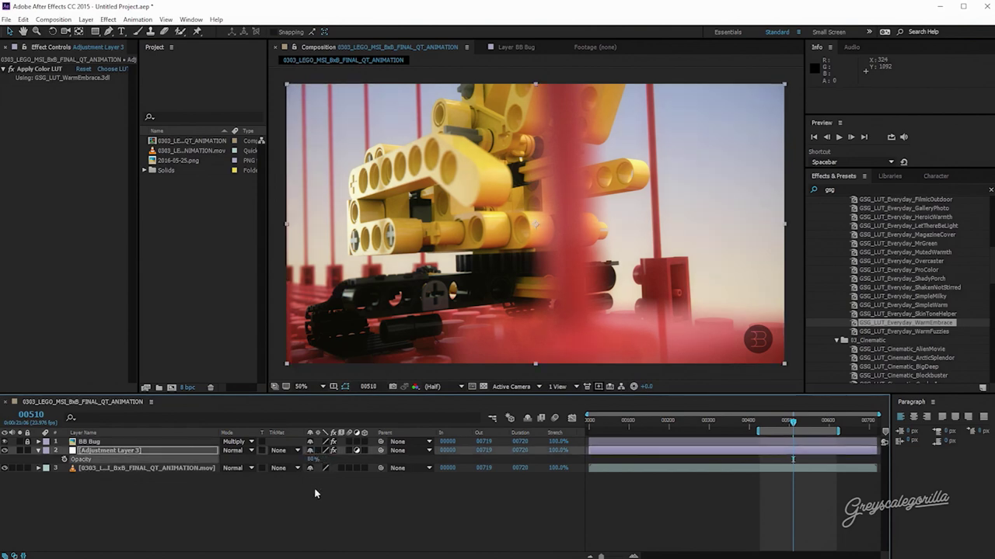
pyautogui.click(315, 493)
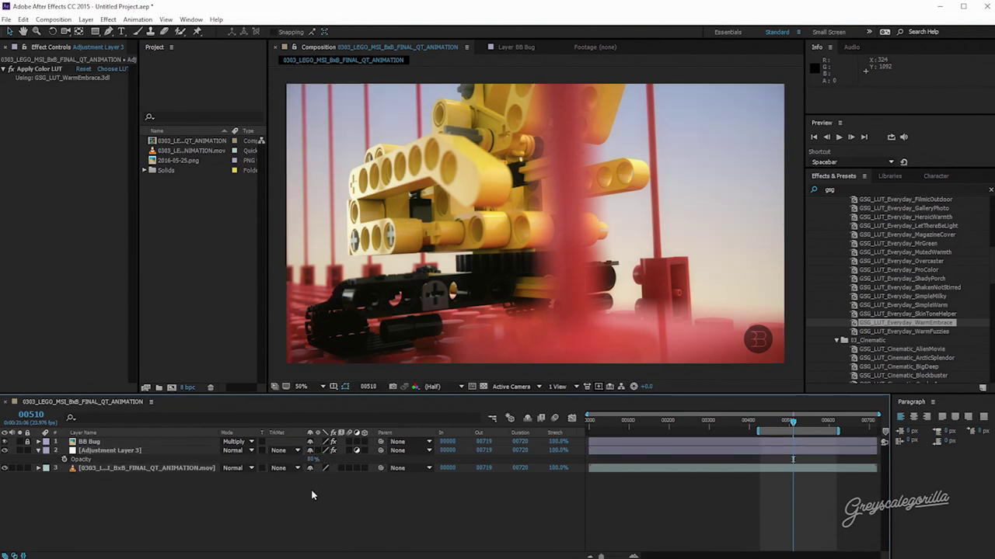
# - Snapshot the graded frame, hide the adjustment layer, and toggle the snapshot to compare ungraded versus graded
pyautogui.click(394, 387)
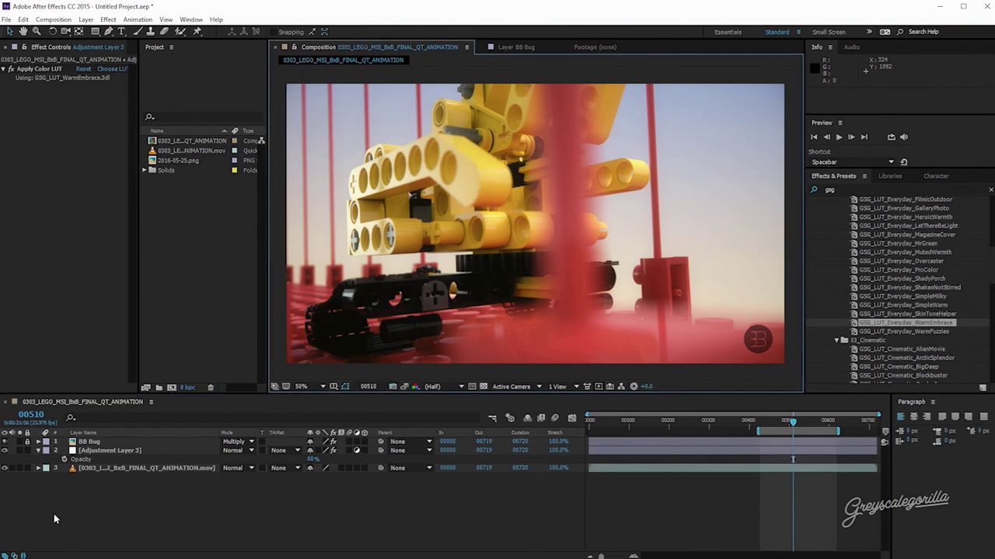
pyautogui.click(4, 451)
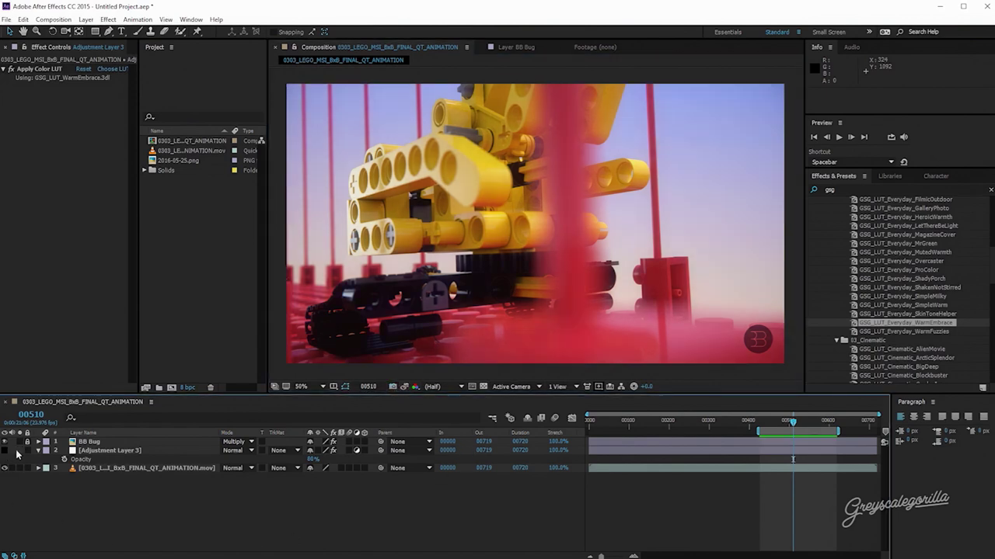
pyautogui.click(405, 387)
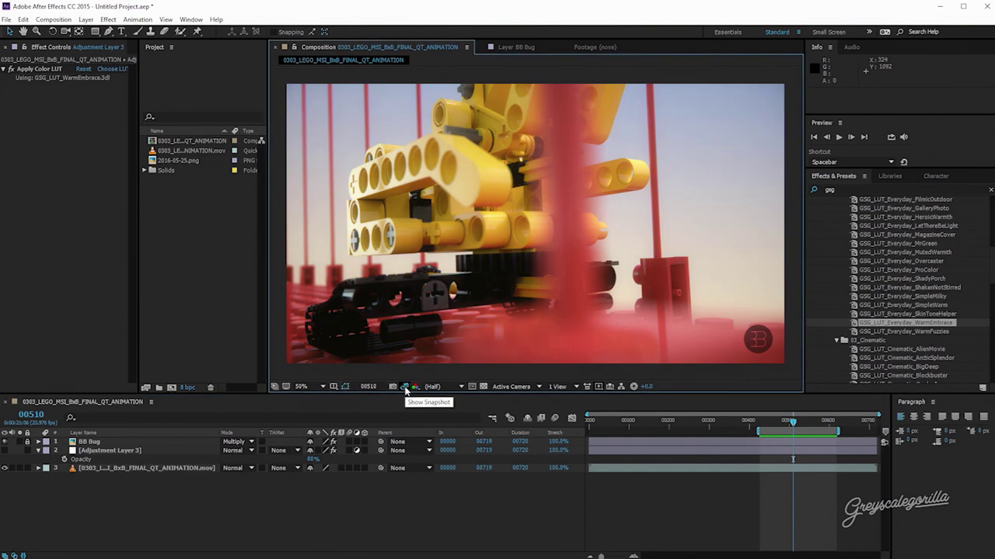
pyautogui.click(404, 387)
pyautogui.click(404, 387)
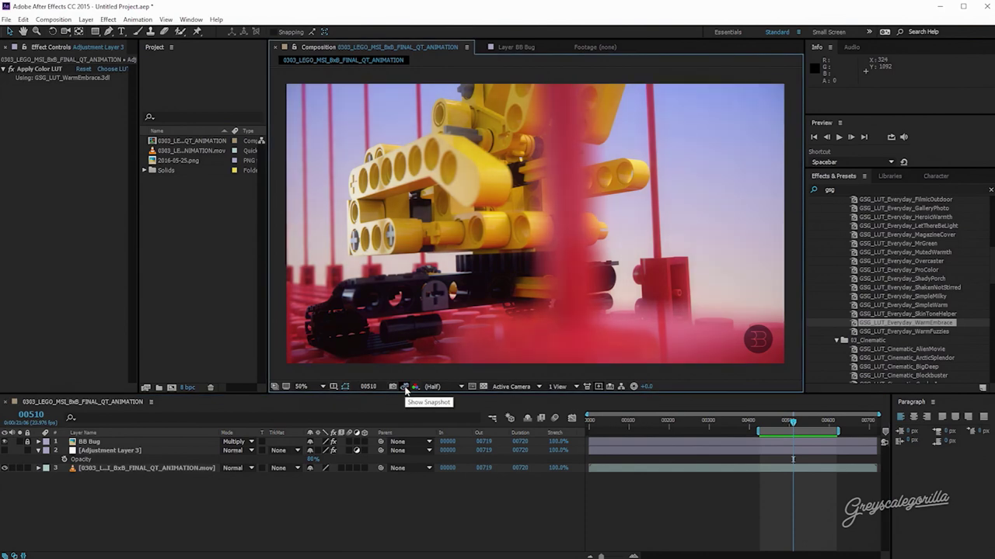
pyautogui.click(404, 387)
pyautogui.click(405, 387)
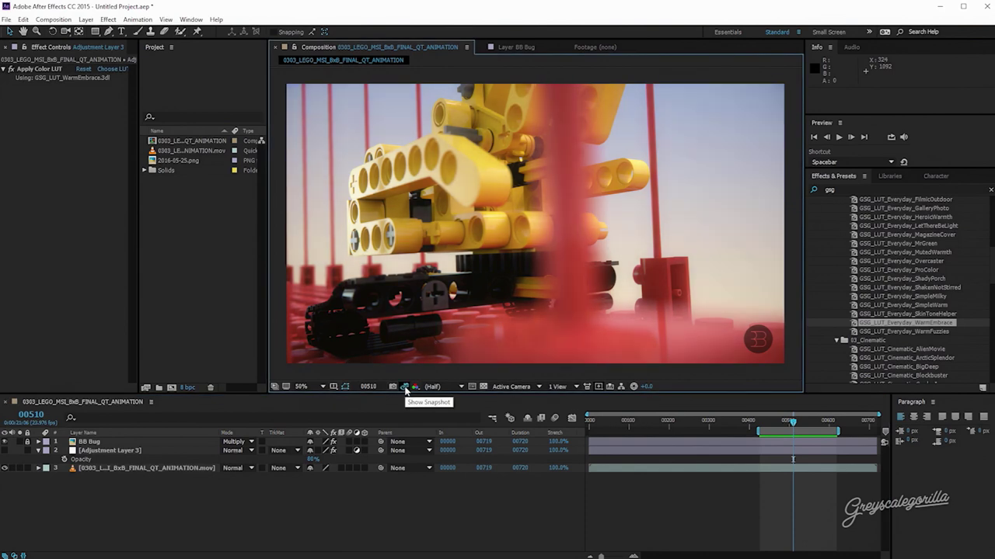
pyautogui.click(404, 387)
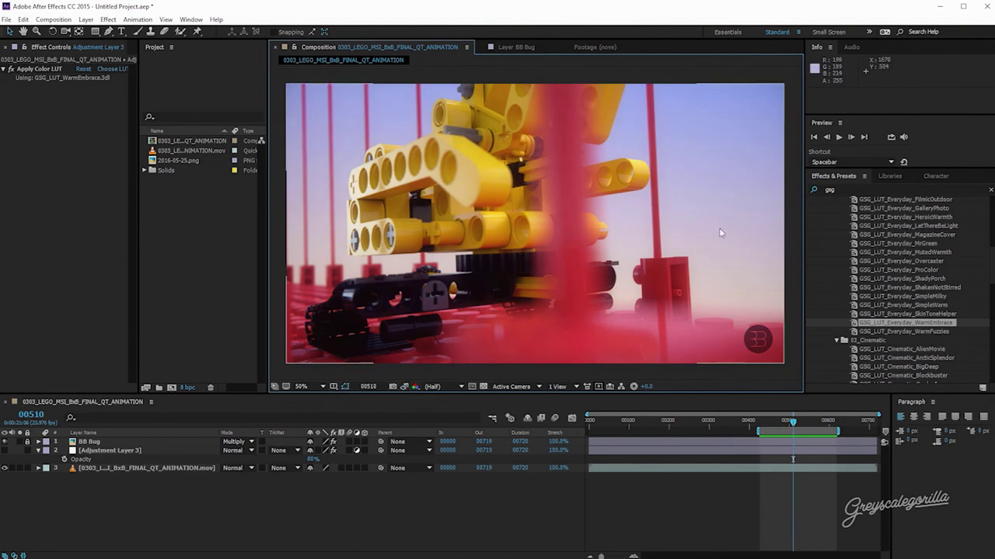
pyautogui.click(404, 387)
pyautogui.click(405, 387)
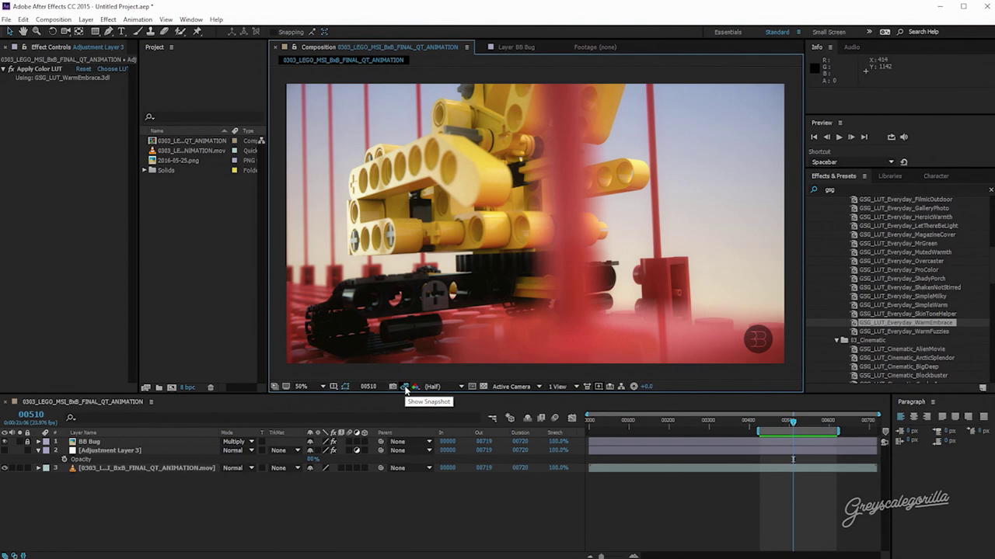
pyautogui.click(405, 387)
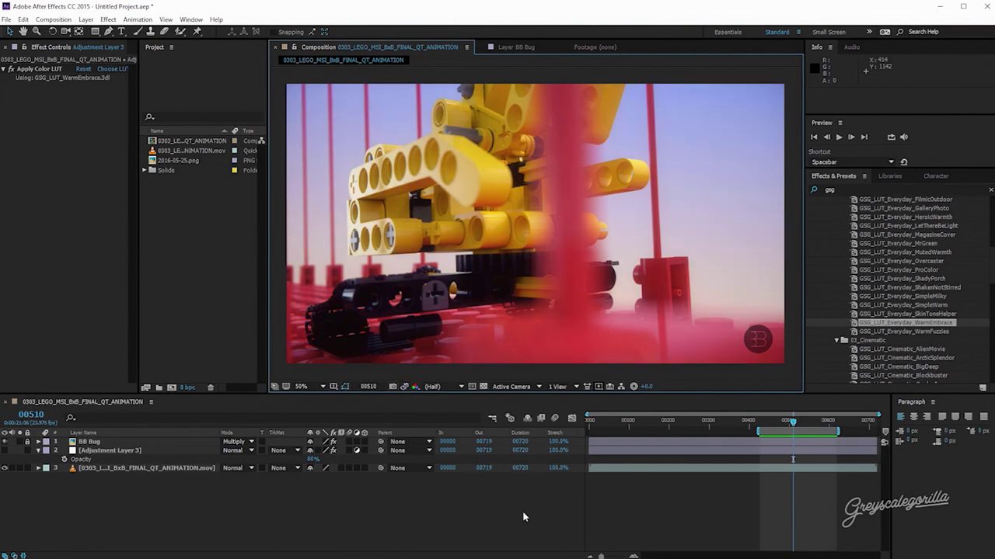
pyautogui.press('space')
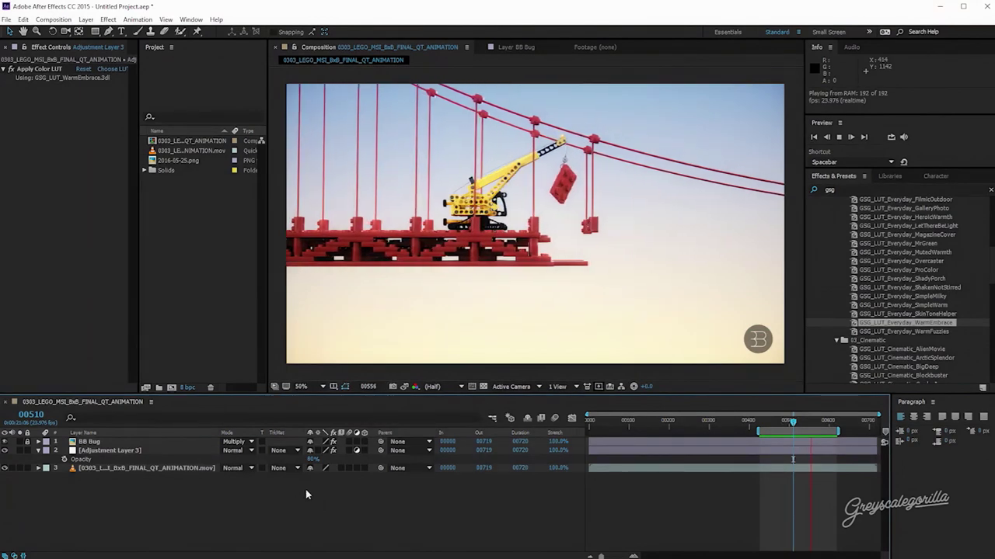
# - Select Adjustment Layer 3 and its Apply Color LUT effect while the WarmEmbrace grade plays back
pyautogui.click(120, 451)
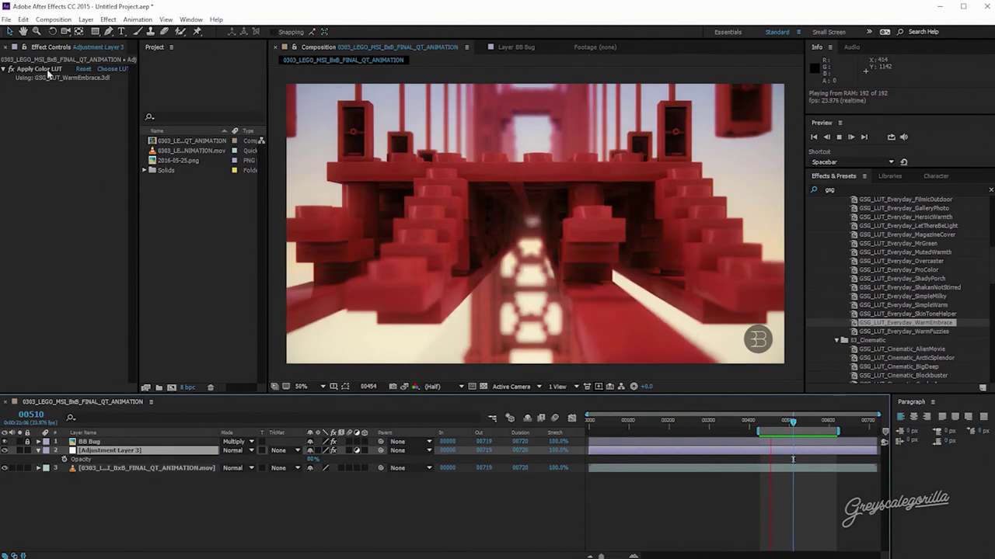
pyautogui.click(45, 70)
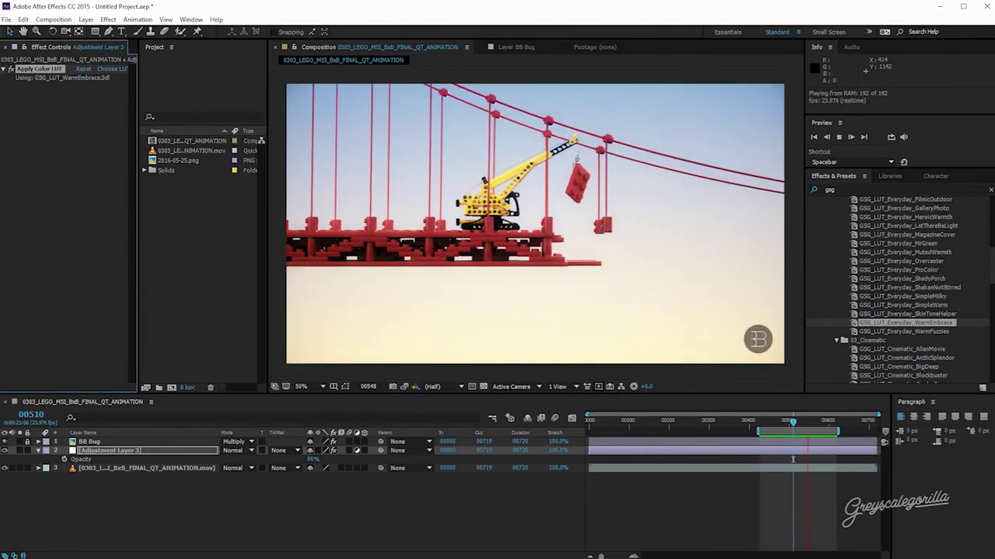
pyautogui.scroll(-5, 901, 288)
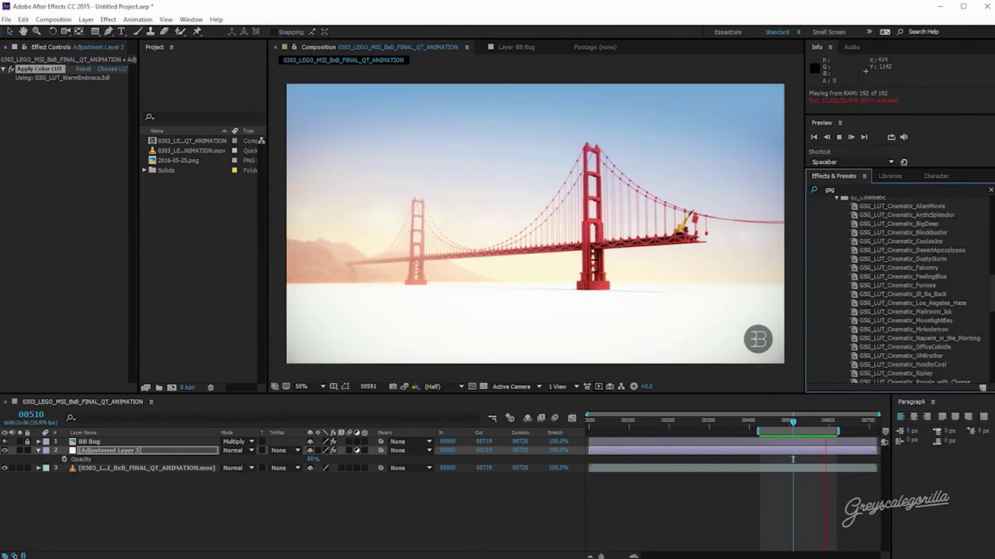
# - Swap the grade to the Cinematic Furiosa LUT and set the layer's opacity to 30
pyautogui.doubleClick(901, 285)
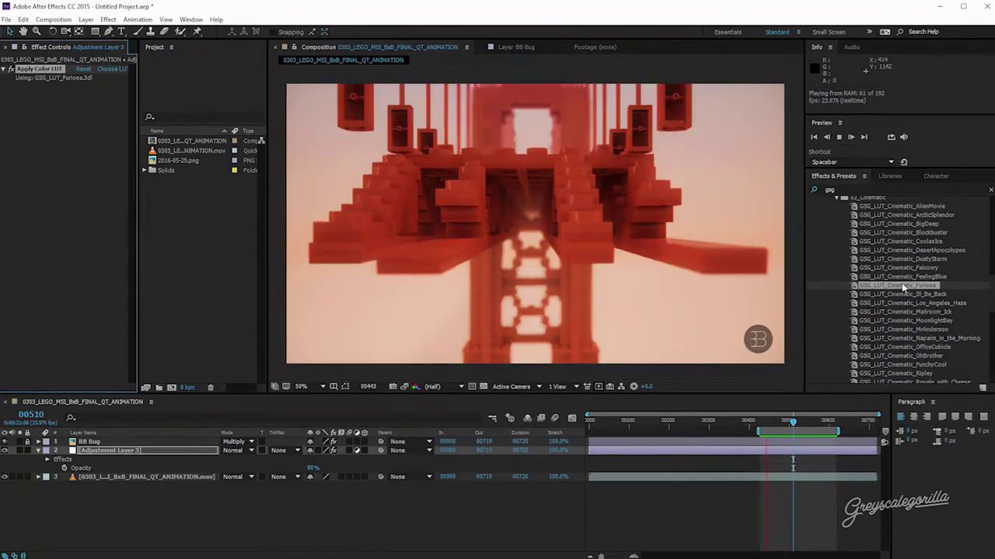
pyautogui.click(317, 469)
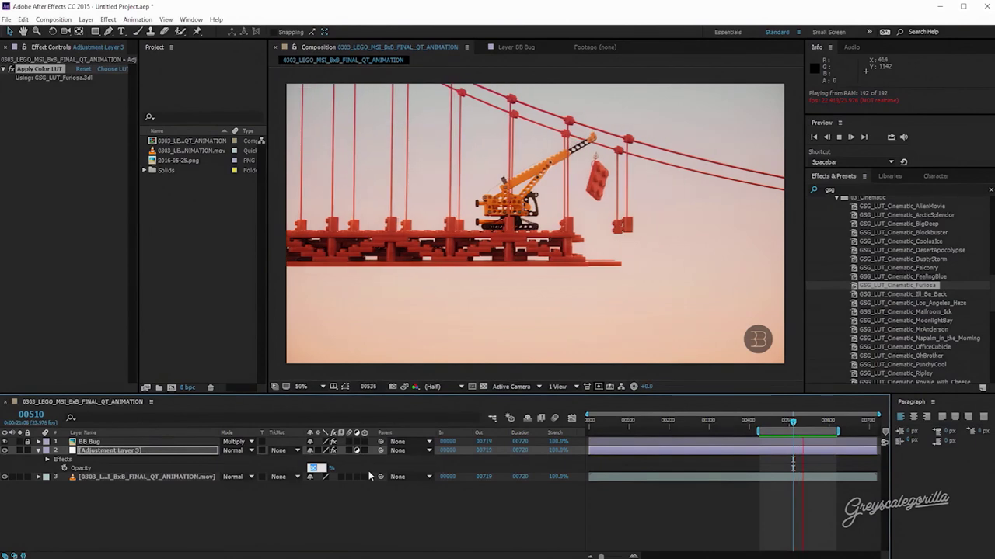
pyautogui.write('30')
pyautogui.press('Return')
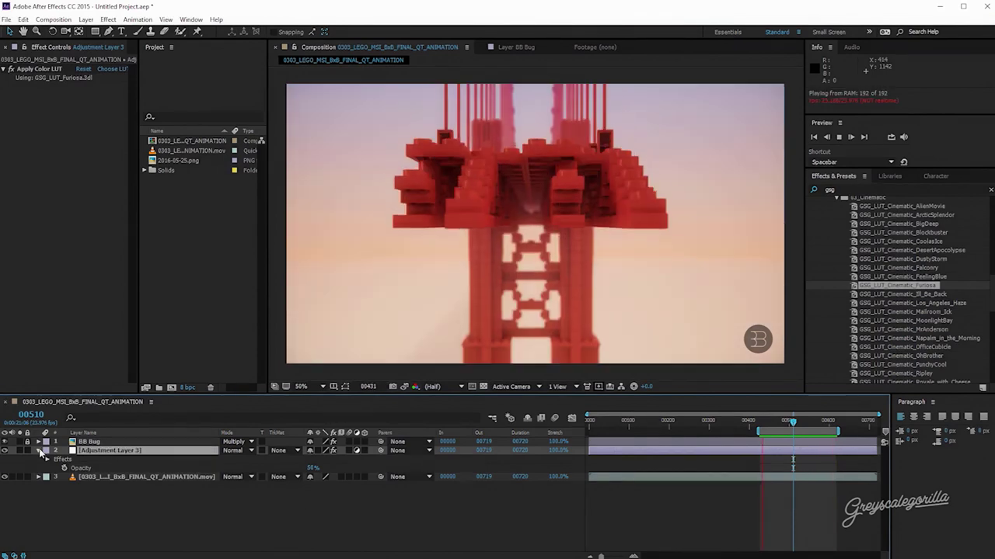
pyautogui.click(39, 452)
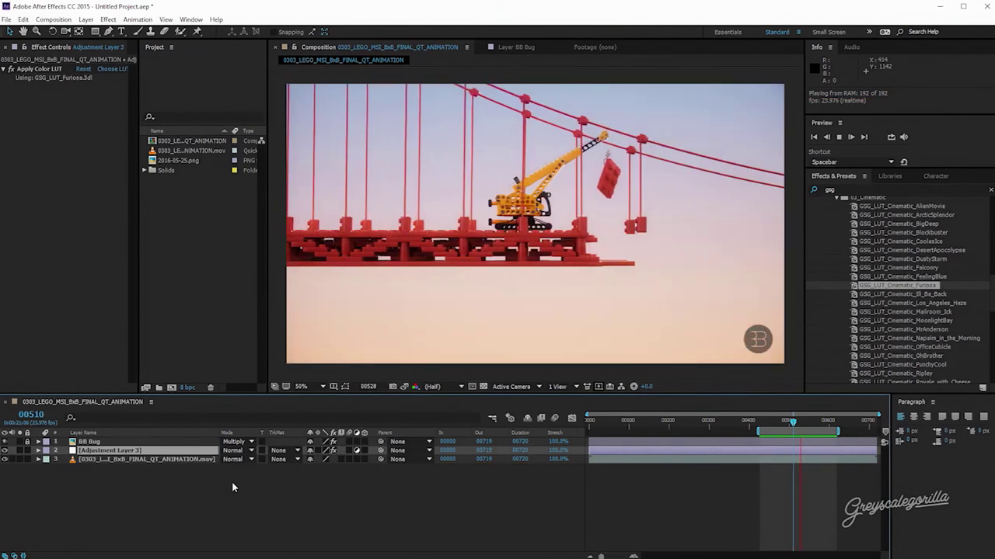
# - Select Adjustment Layer 3 for removal and stop the preview playback
pyautogui.click(232, 482)
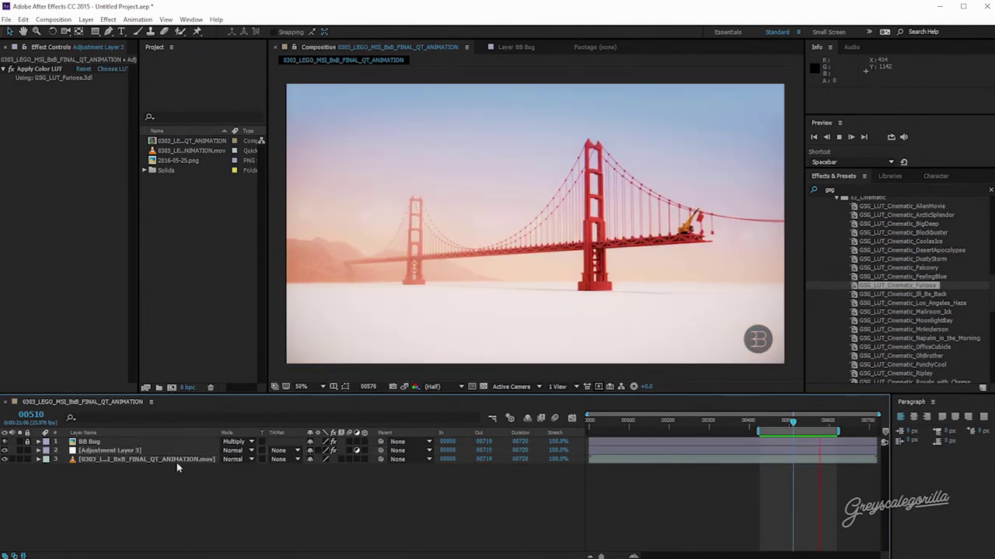
pyautogui.click(115, 451)
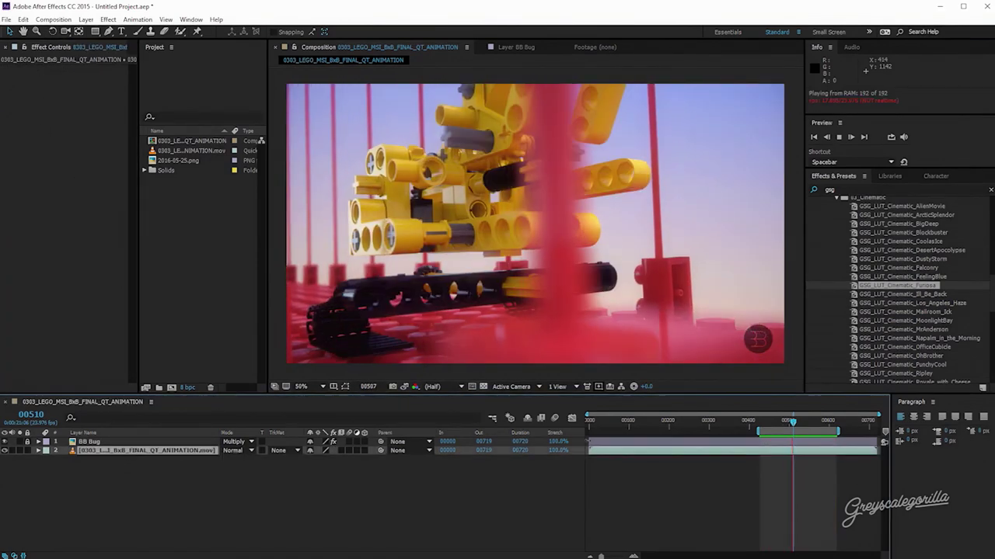
pyautogui.press('space')
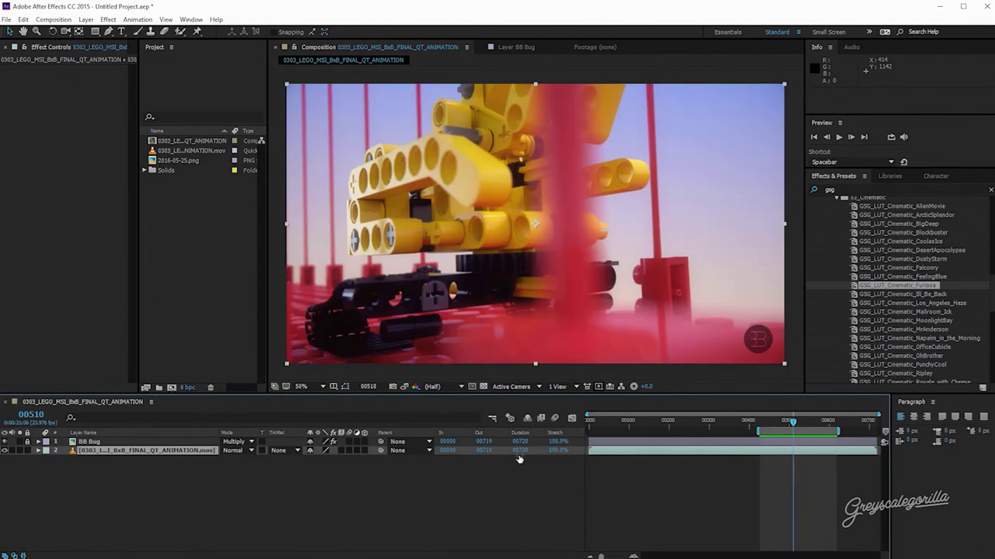
pyautogui.click(146, 459)
pyautogui.click(136, 455)
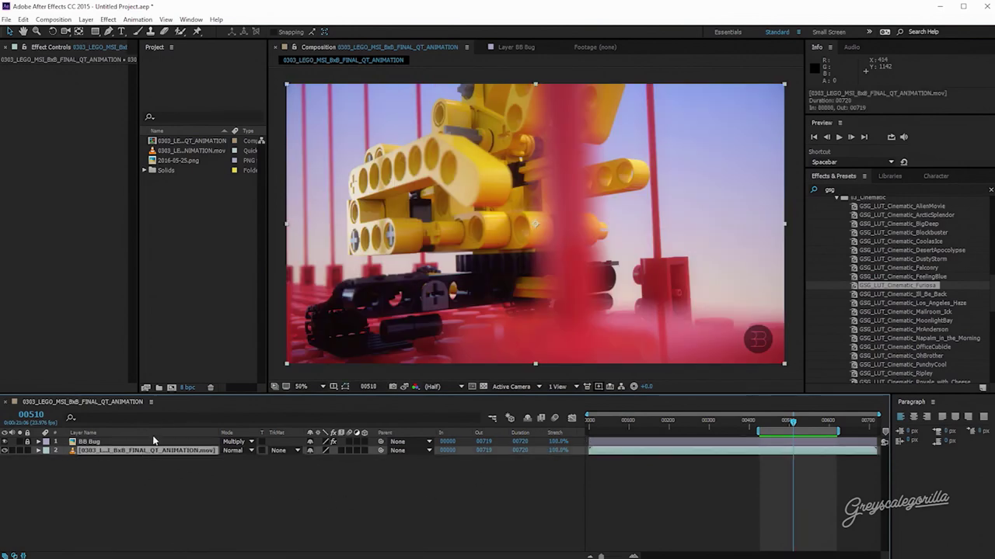
pyautogui.doubleClick(881, 258)
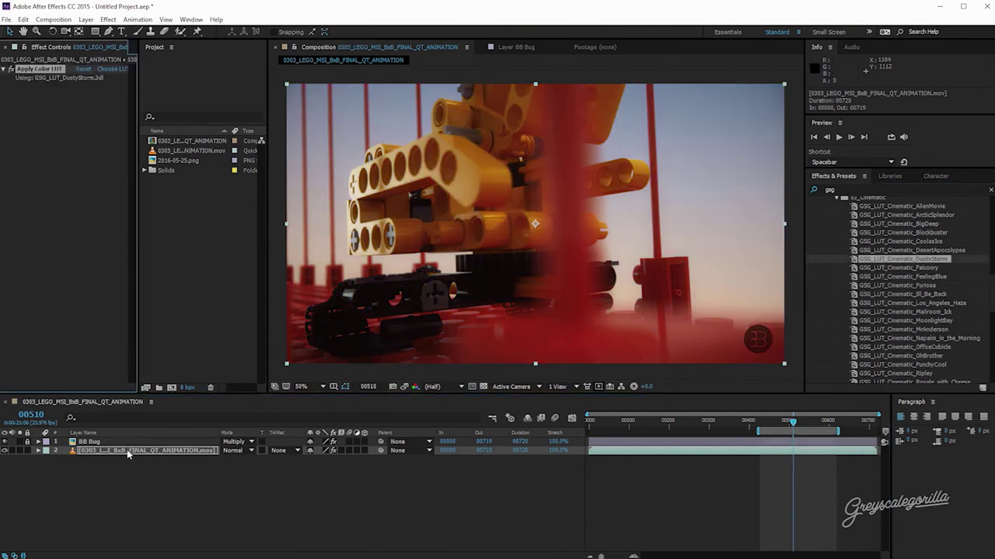
pyautogui.click(187, 452)
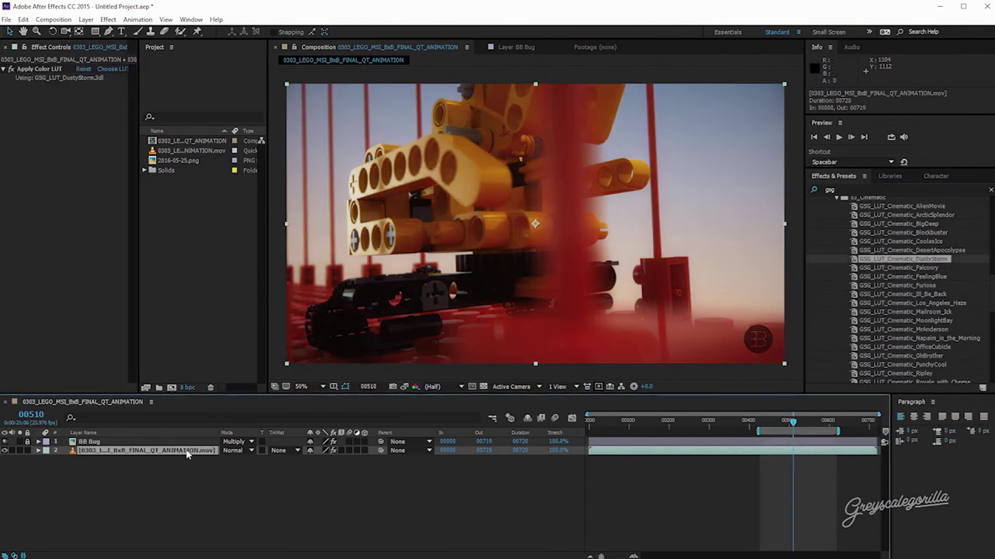
pyautogui.doubleClick(896, 297)
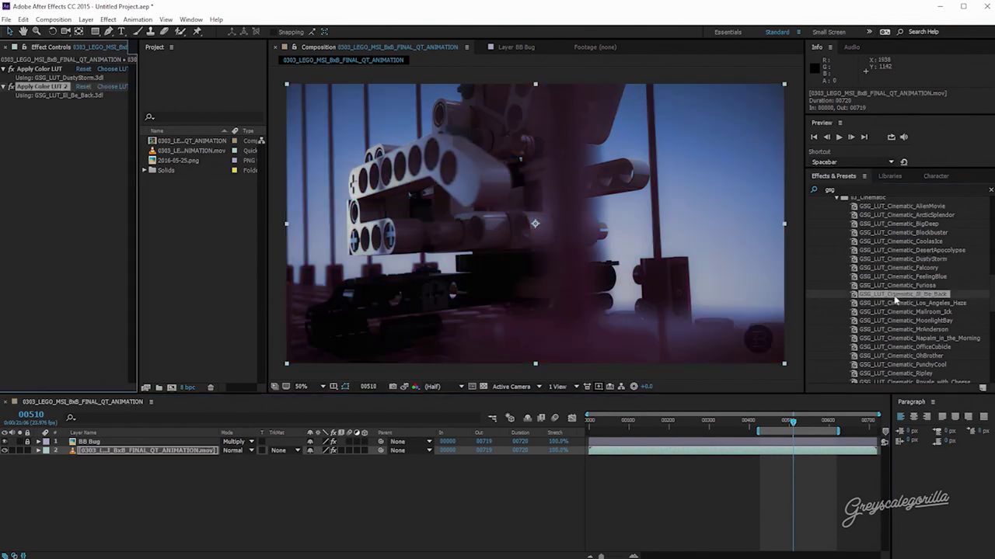
pyautogui.doubleClick(898, 320)
pyautogui.doubleClick(898, 347)
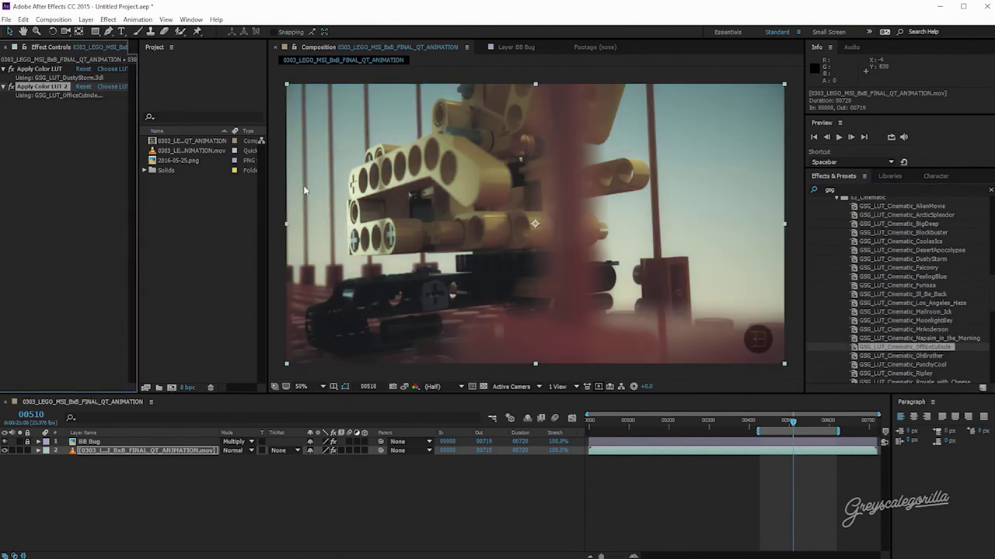
pyautogui.click(50, 69)
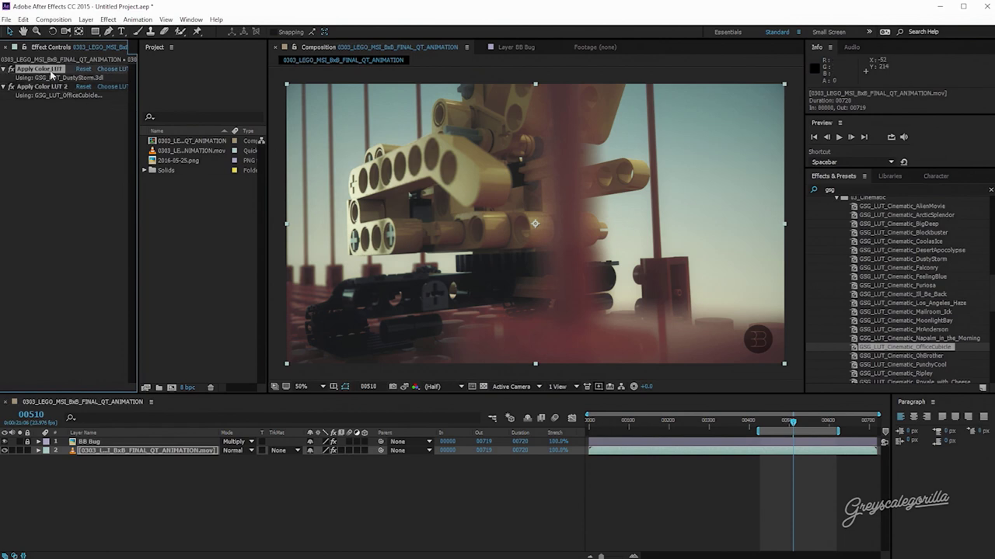
pyautogui.press('Delete')
pyautogui.click(50, 70)
# - Delete the leftover LUT effect and add a new adjustment layer below BB Bug
pyautogui.press('Delete')
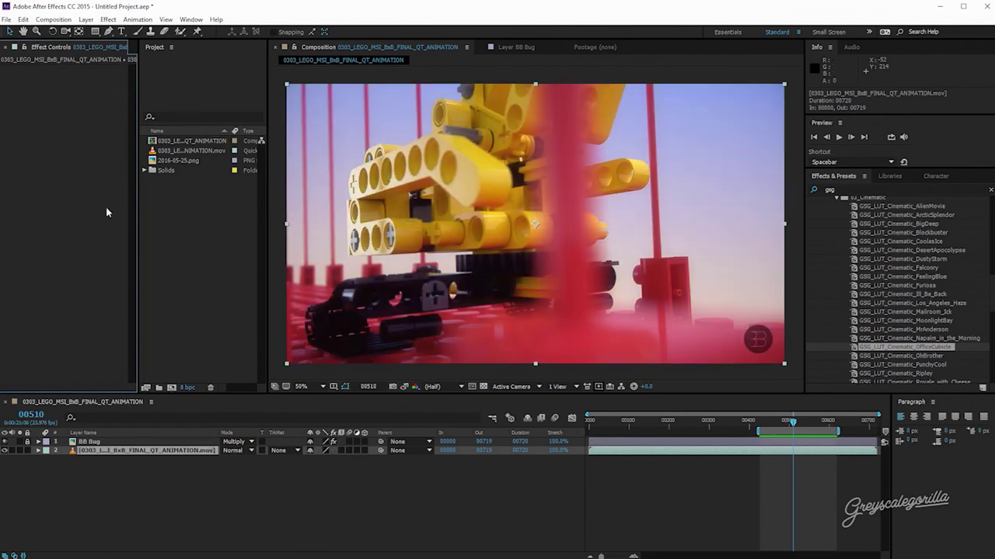
pyautogui.click(154, 494)
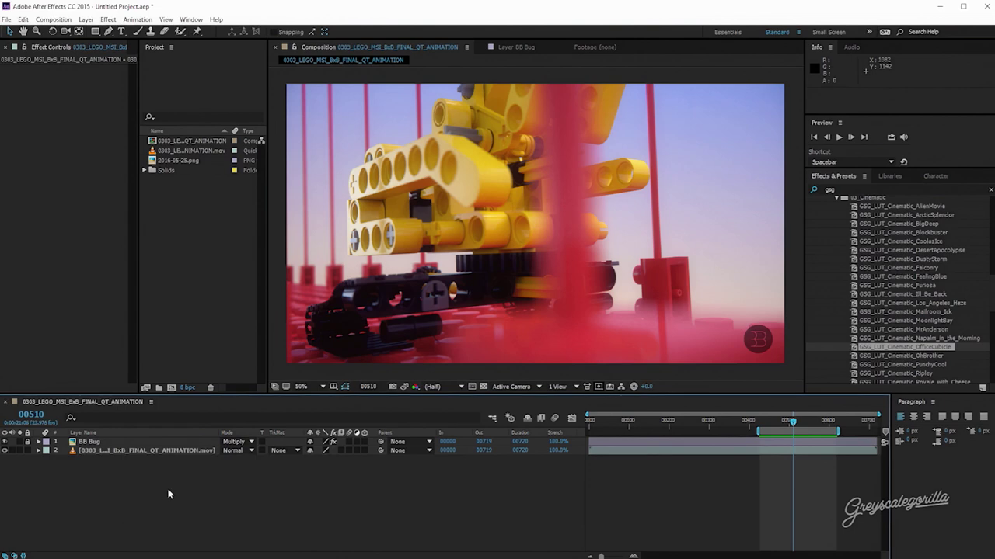
pyautogui.hotkey('ctrl', 'alt', 'y')
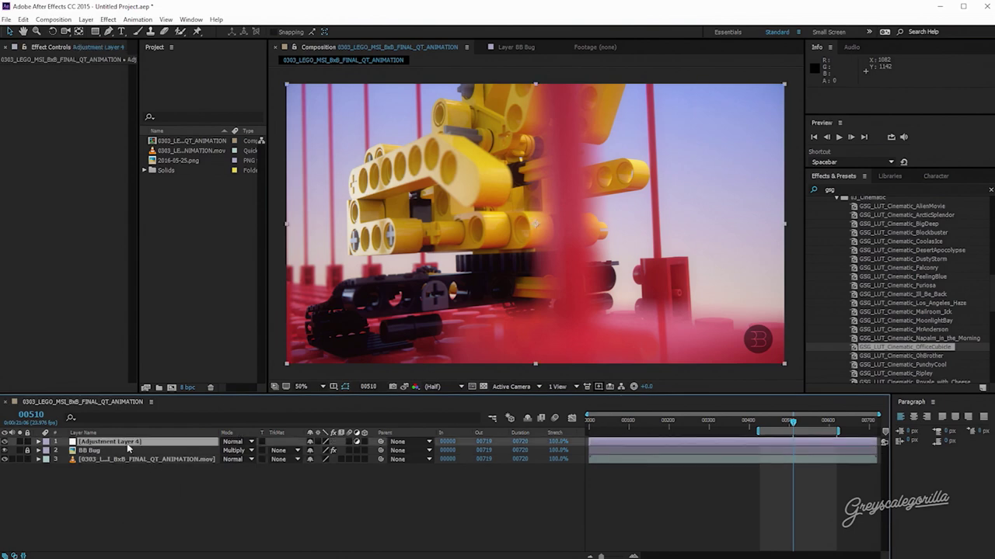
pyautogui.moveTo(129, 442); pyautogui.dragTo(129, 459)
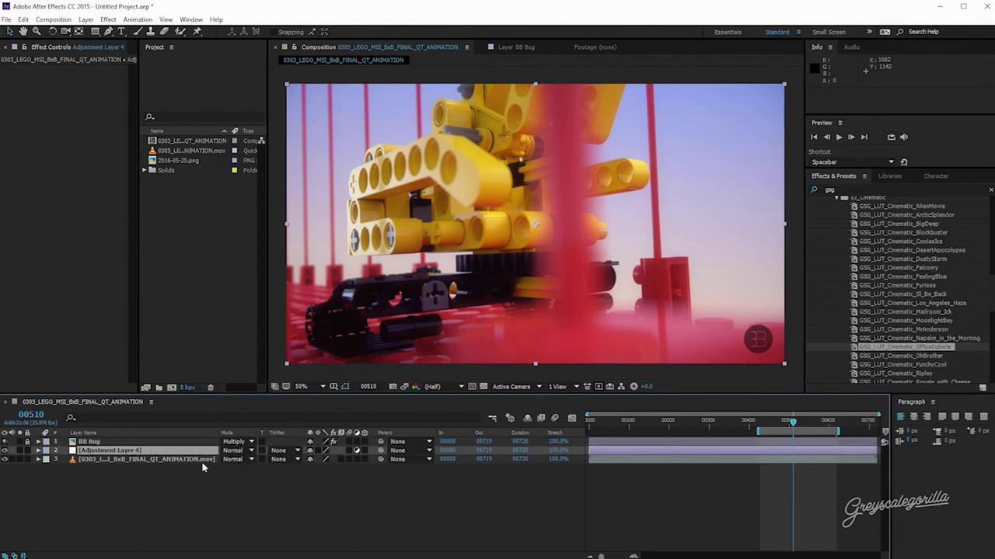
# - Grade the new layer with the Cinematic Falconry LUT, then try BW Contrasty
pyautogui.doubleClick(911, 268)
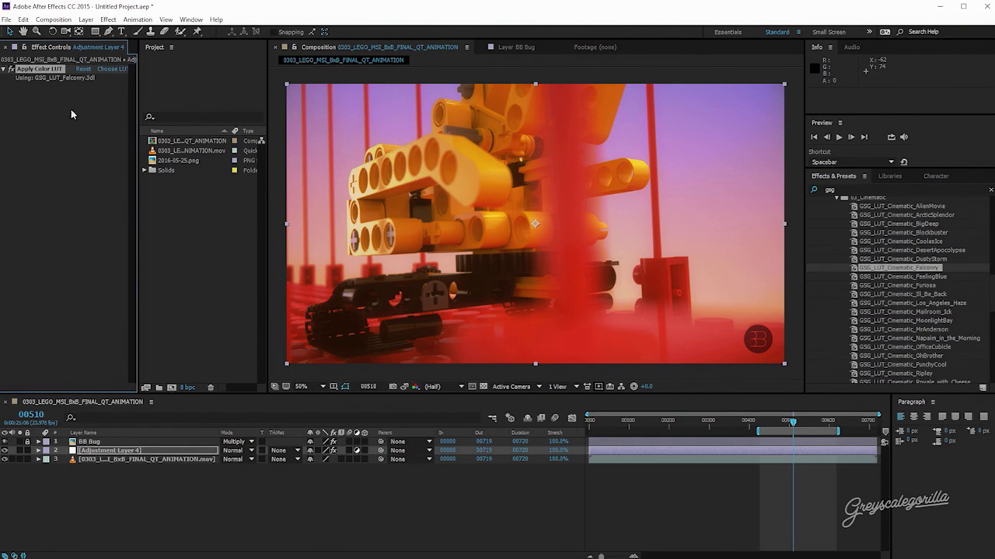
pyautogui.click(51, 96)
pyautogui.click(45, 70)
pyautogui.click(66, 113)
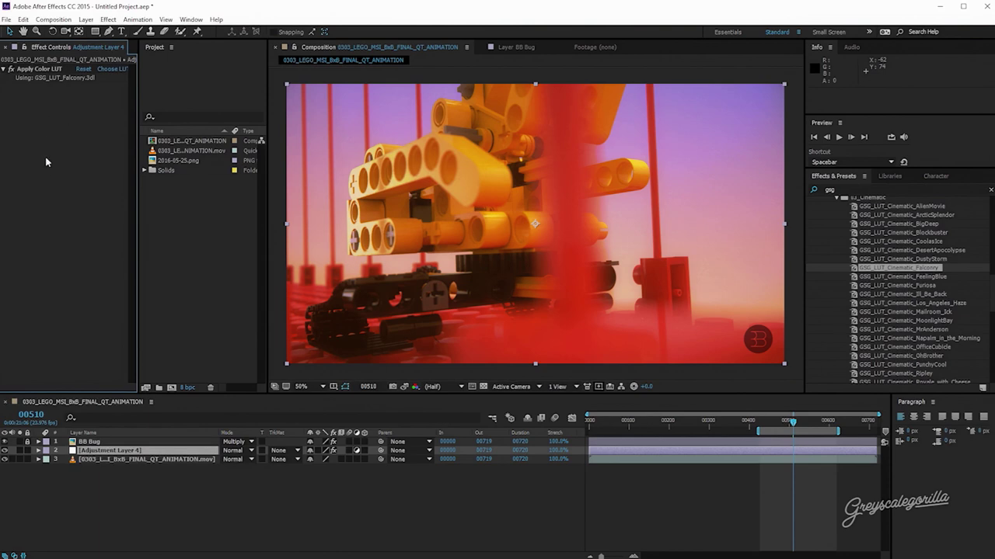
pyautogui.click(40, 68)
pyautogui.scroll(-10, 901, 311)
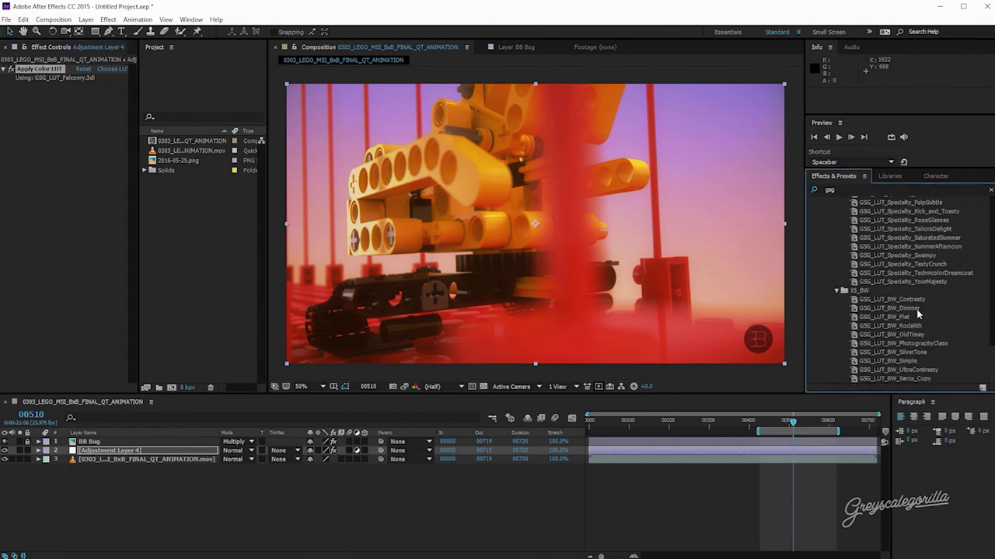
pyautogui.doubleClick(911, 302)
# - Try BW Dimmer, settle on BW PhotographyClass, and play then stop the black-and-white preview
pyautogui.doubleClick(909, 309)
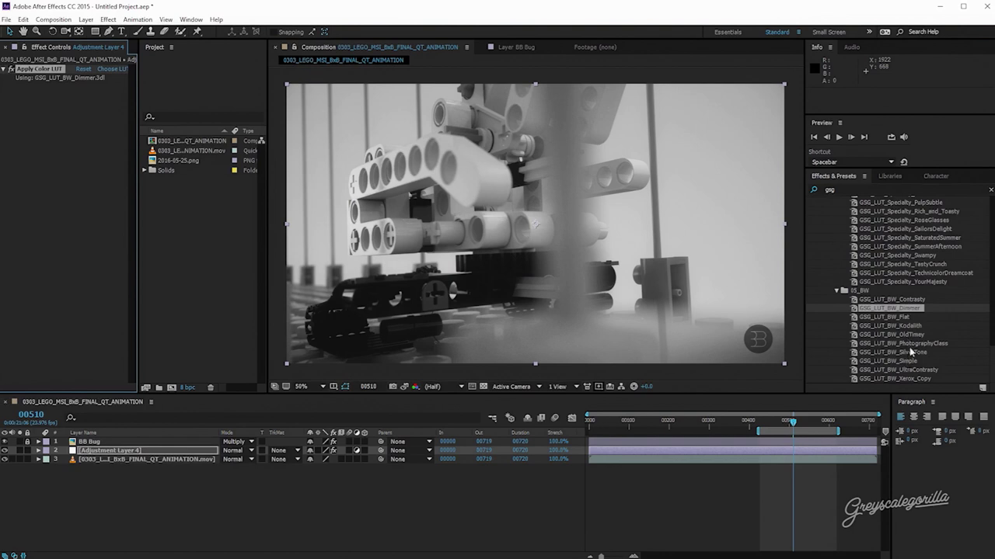
pyautogui.doubleClick(912, 343)
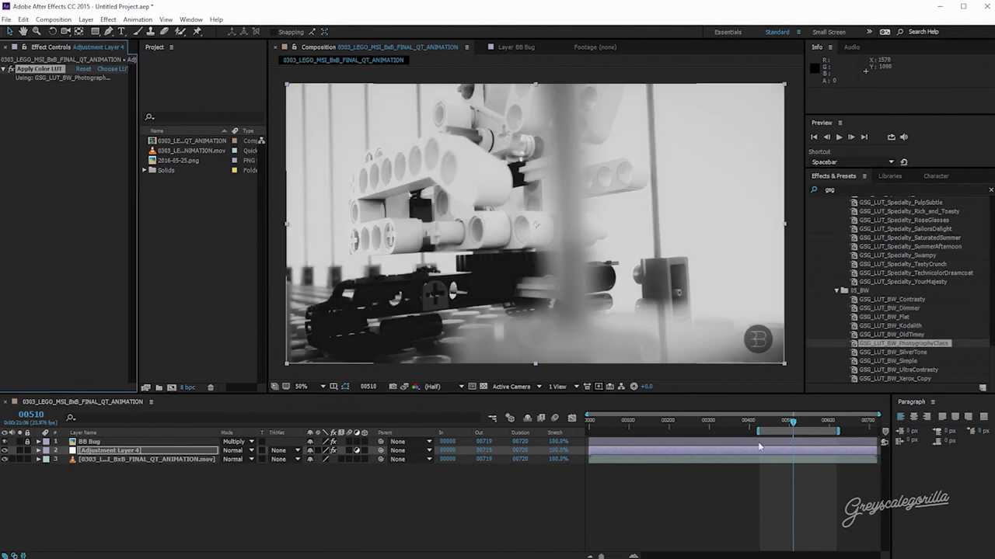
pyautogui.press('space')
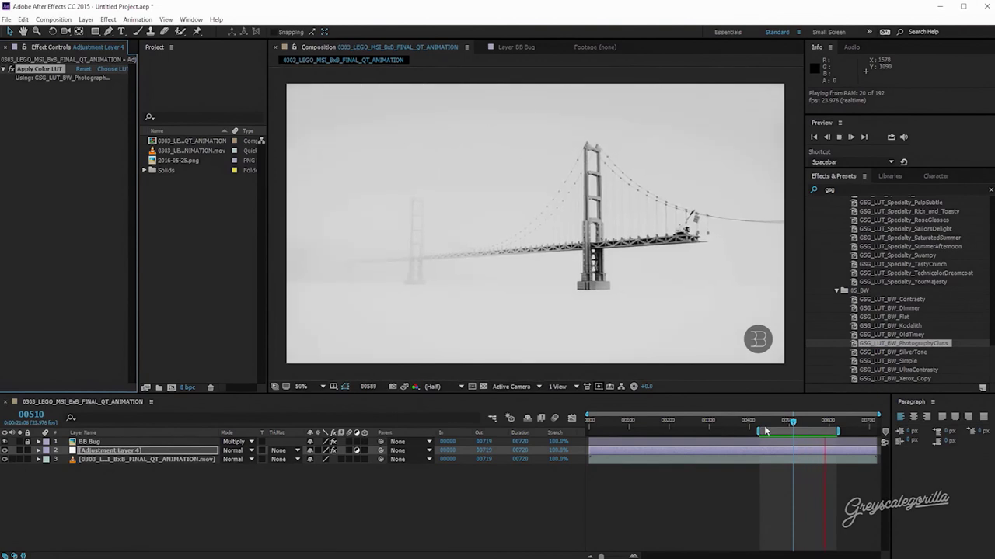
pyautogui.press('space')
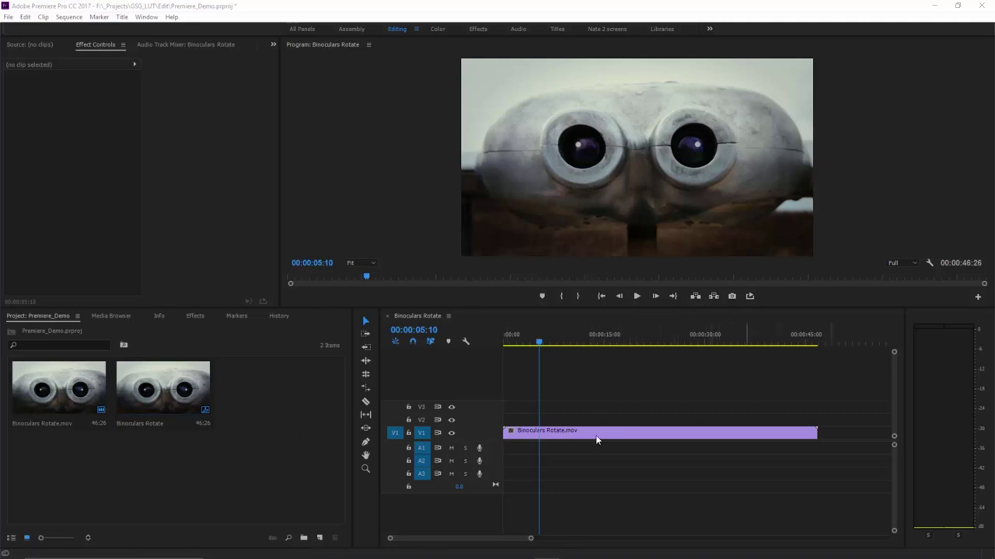
# - Scrub the Binoculars Rotate sequence's playhead to review the ungraded clip's shots
pyautogui.moveTo(552, 347); pyautogui.dragTo(734, 353)
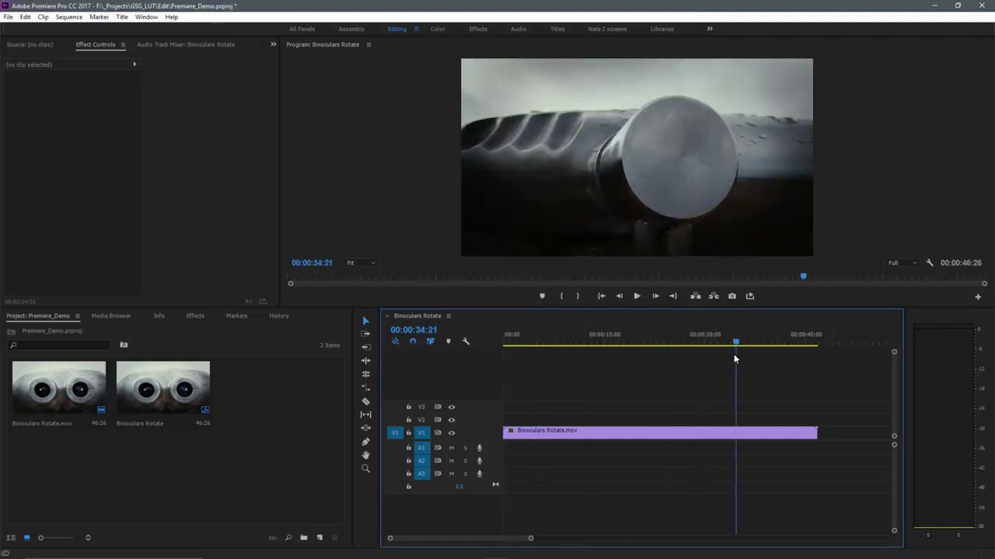
pyautogui.moveTo(610, 362); pyautogui.dragTo(551, 369)
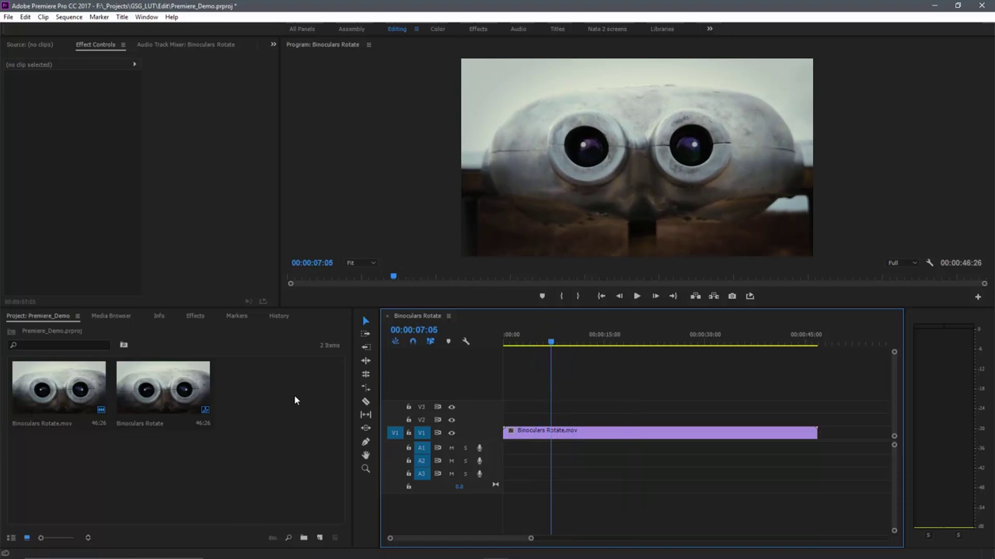
# - Create a 1280×720 adjustment layer in the project bin and rename it Grade
pyautogui.click(269, 432)
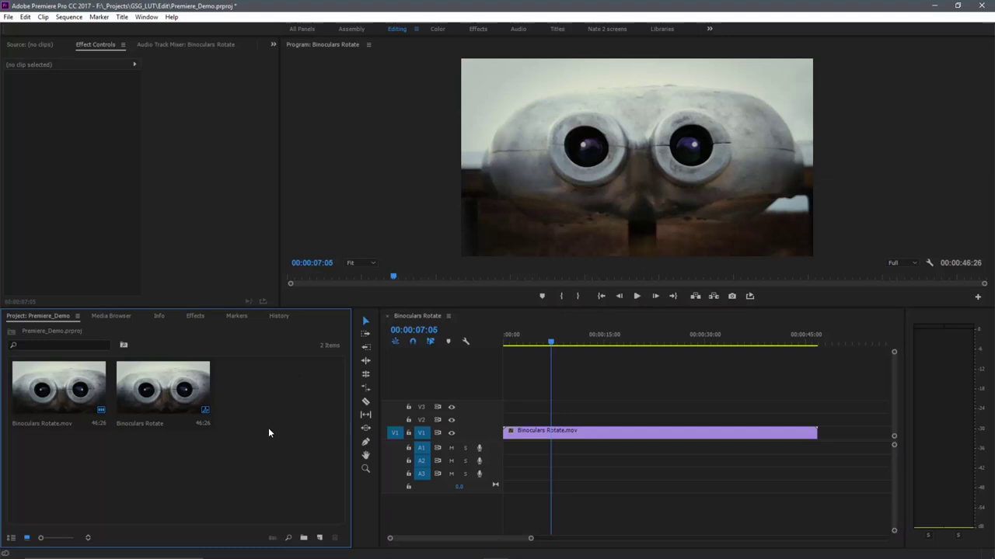
pyautogui.click(320, 537)
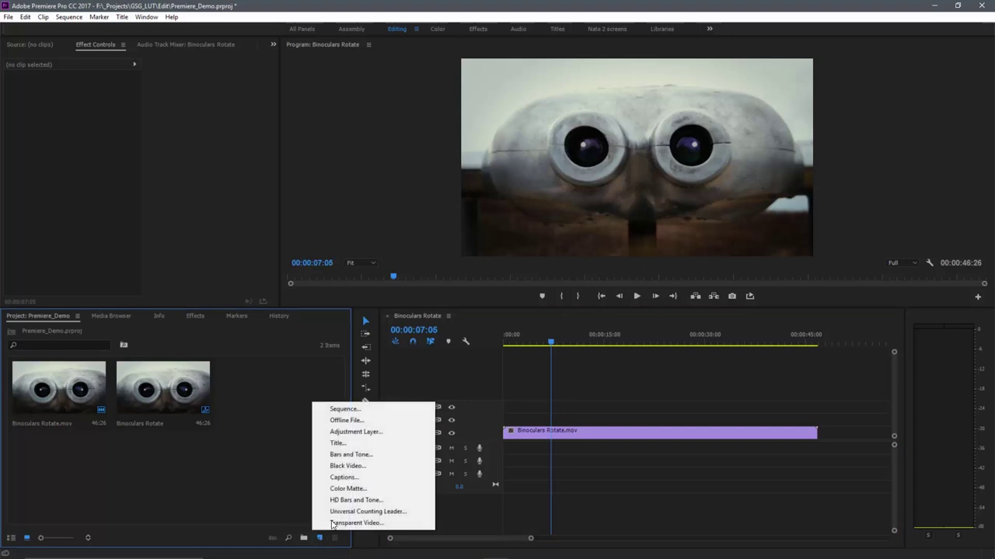
pyautogui.click(358, 432)
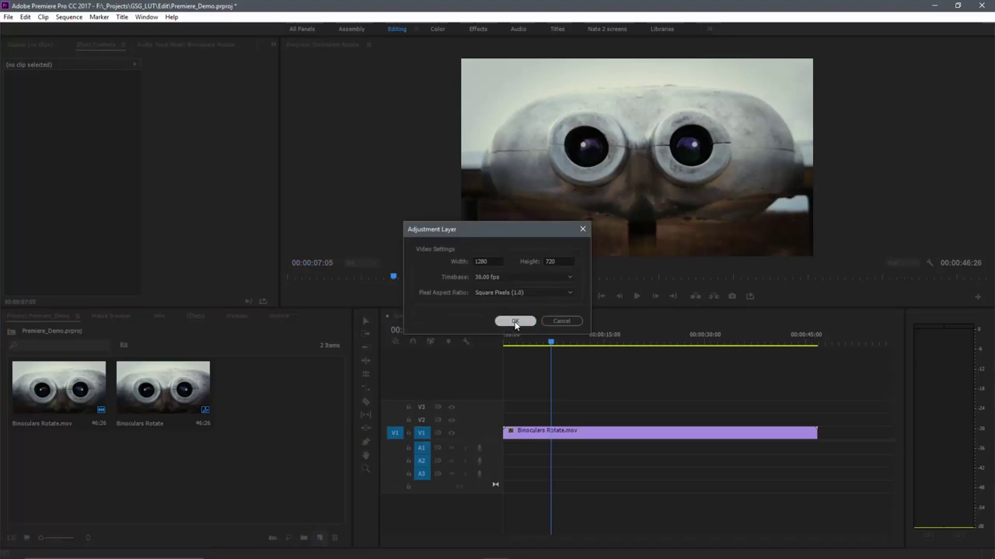
pyautogui.click(515, 322)
pyautogui.click(253, 427)
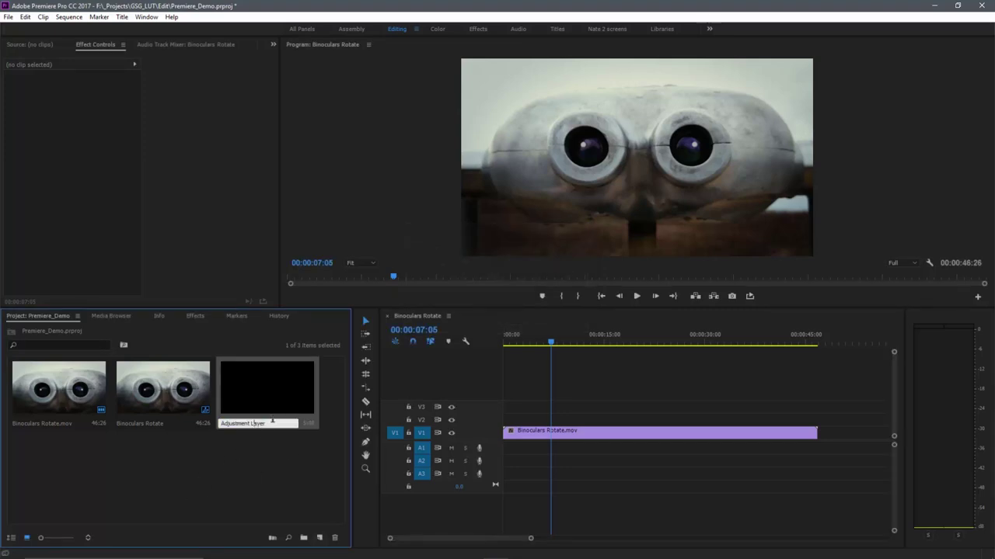
pyautogui.write('Grade')
pyautogui.press('Tab')
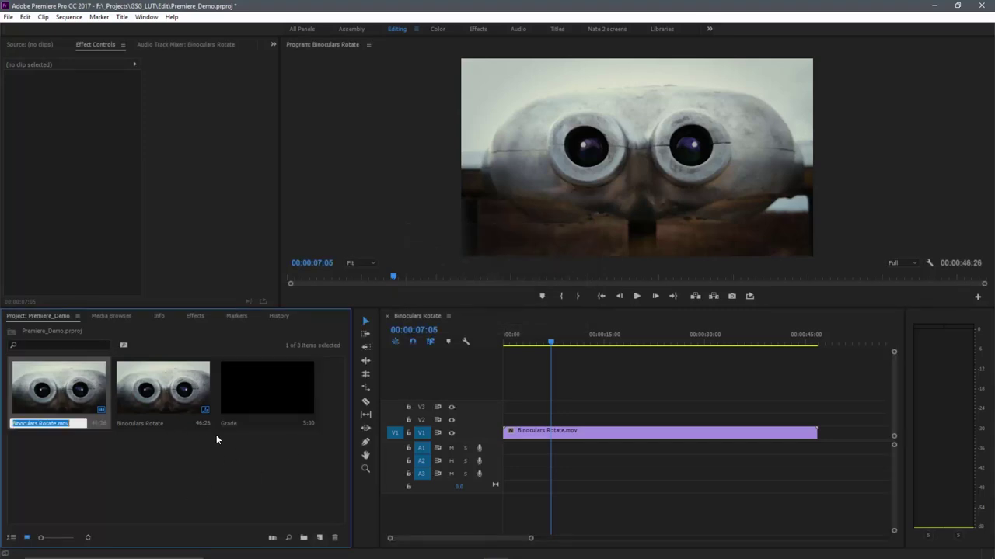
pyautogui.click(251, 409)
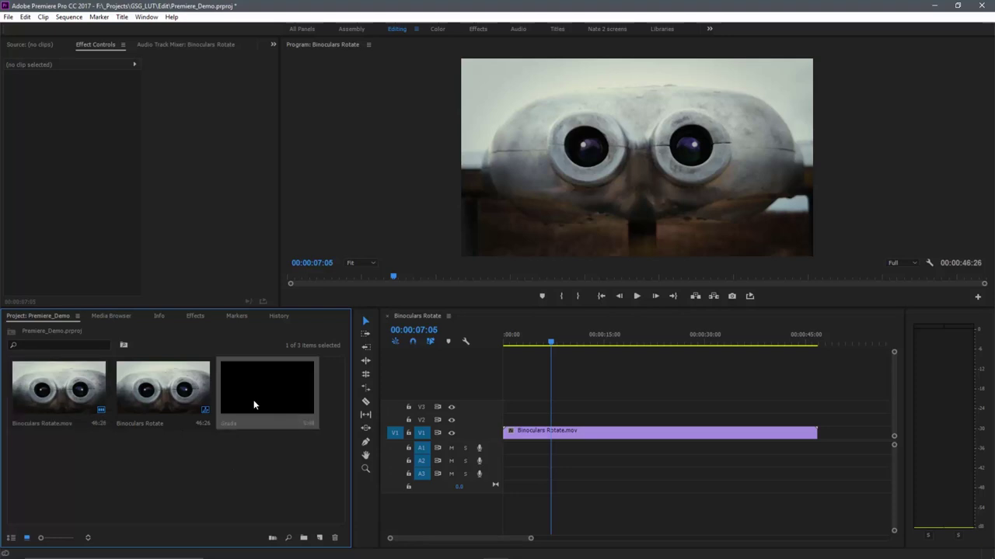
# - Place the Grade adjustment layer on V2 above the Binoculars Rotate clip and select it
pyautogui.moveTo(262, 391); pyautogui.dragTo(817, 420)
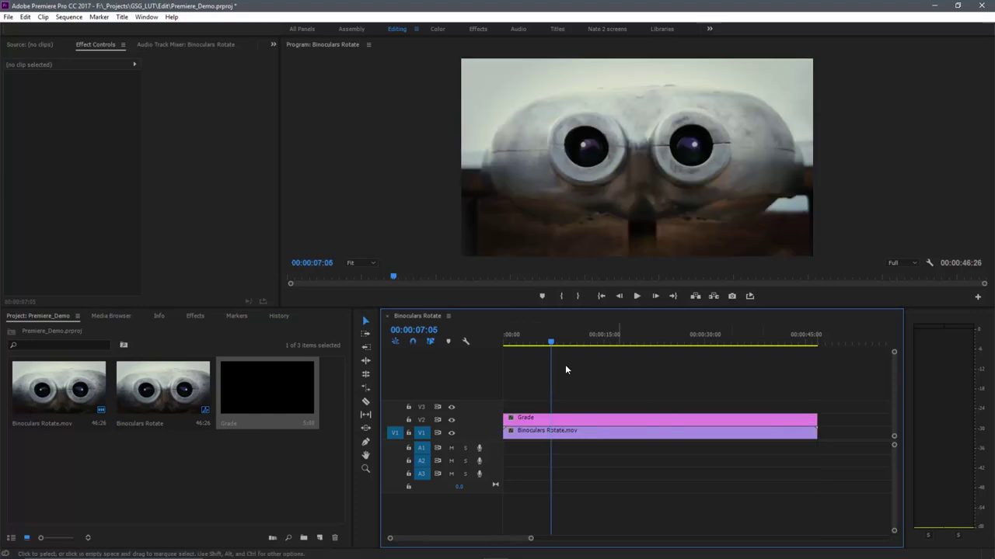
pyautogui.moveTo(552, 347); pyautogui.dragTo(533, 358)
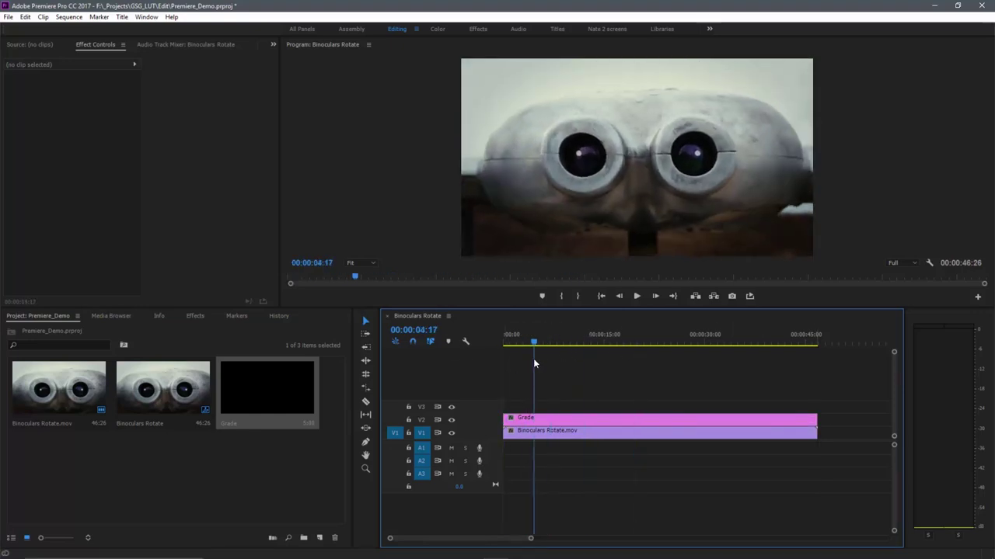
pyautogui.click(565, 421)
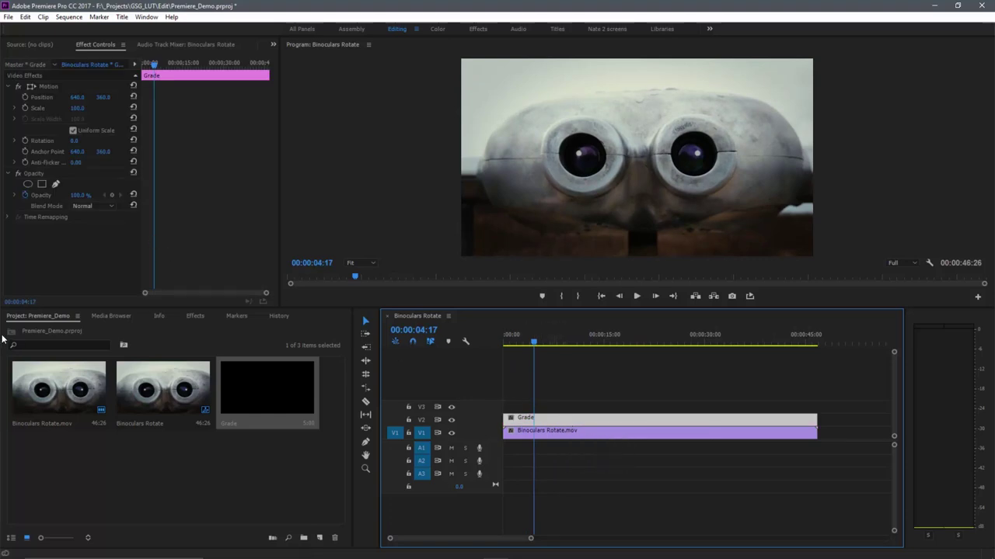
# - Search the effects for gsg and browse the GSG_LUTs folders through to Specialty
pyautogui.click(194, 316)
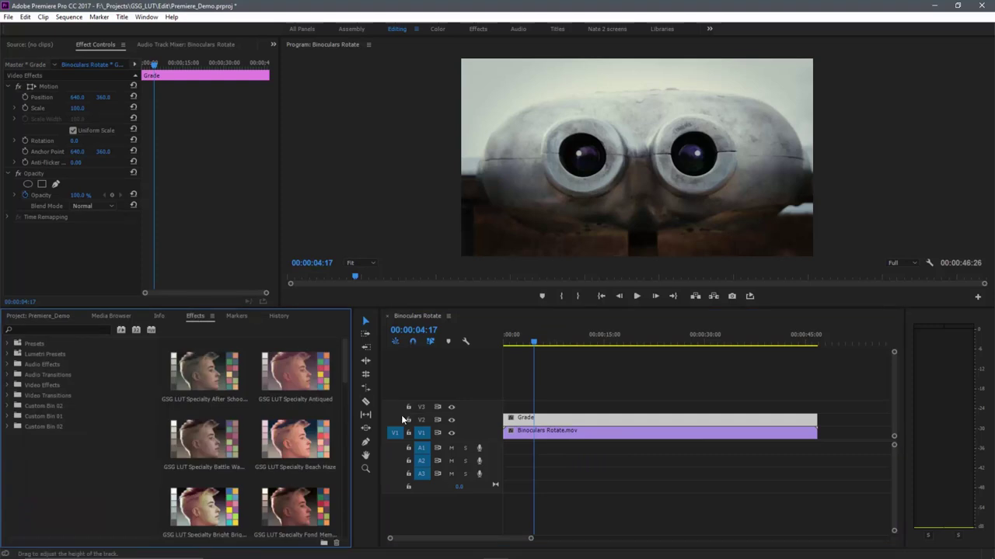
pyautogui.click(62, 330)
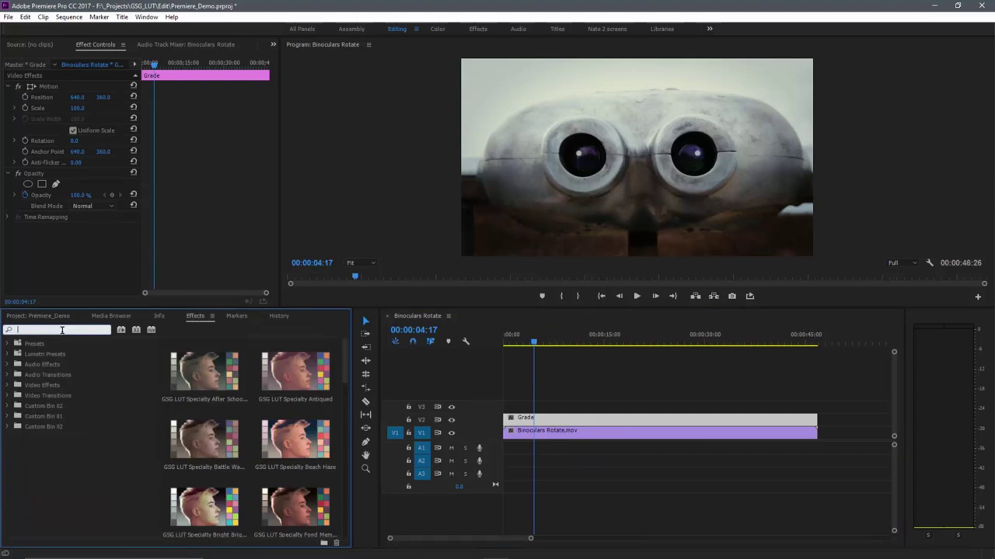
pyautogui.write('gsg')
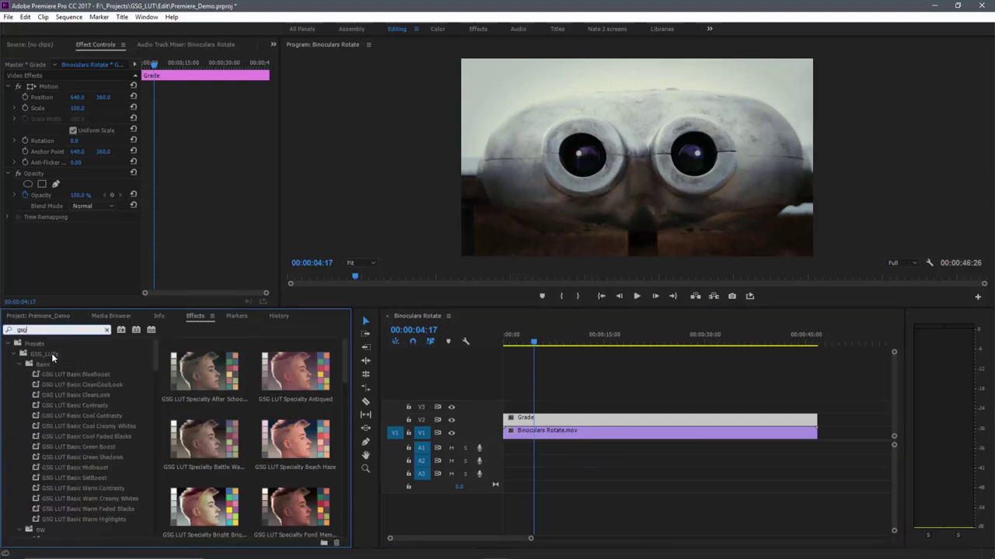
pyautogui.click(22, 366)
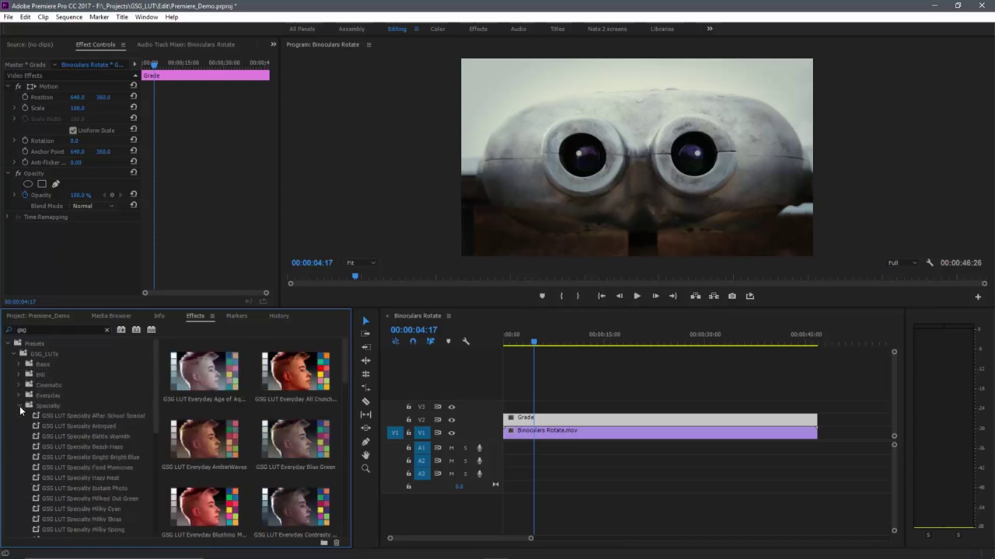
pyautogui.click(19, 397)
pyautogui.click(44, 363)
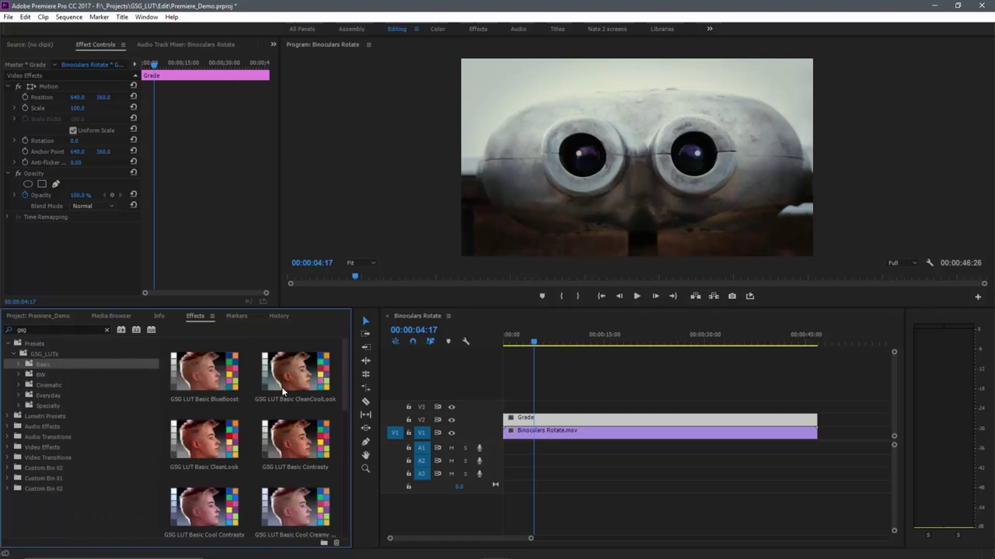
pyautogui.click(41, 374)
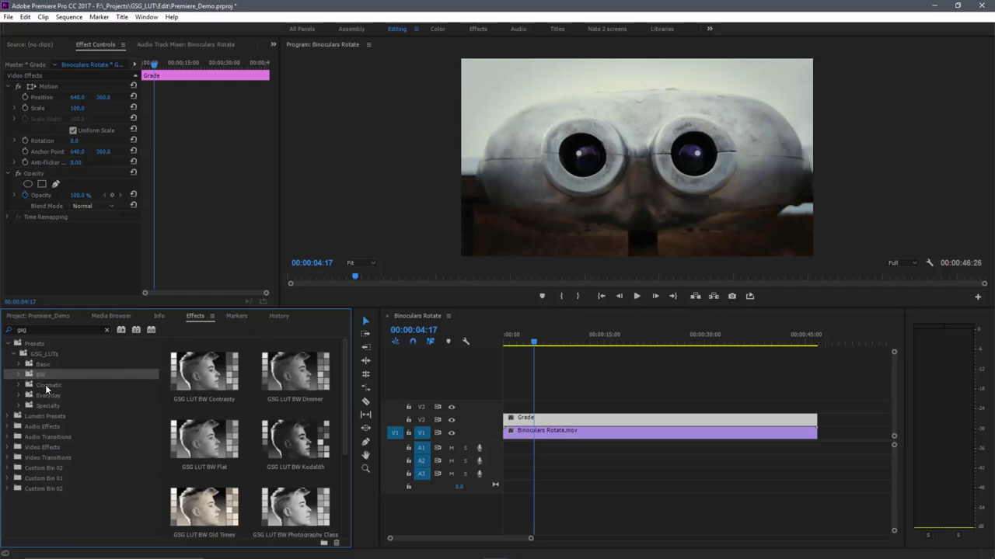
pyautogui.click(46, 386)
pyautogui.click(44, 397)
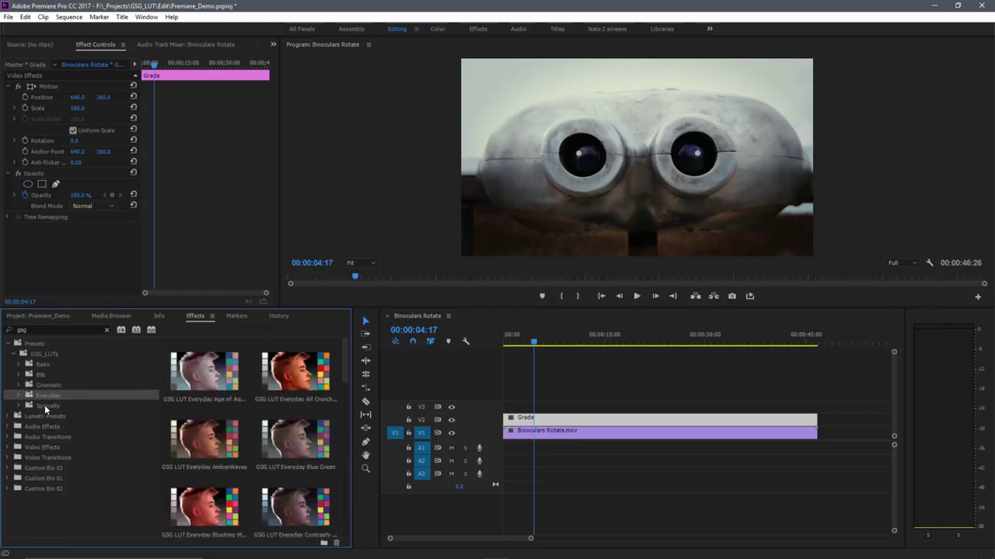
pyautogui.click(45, 405)
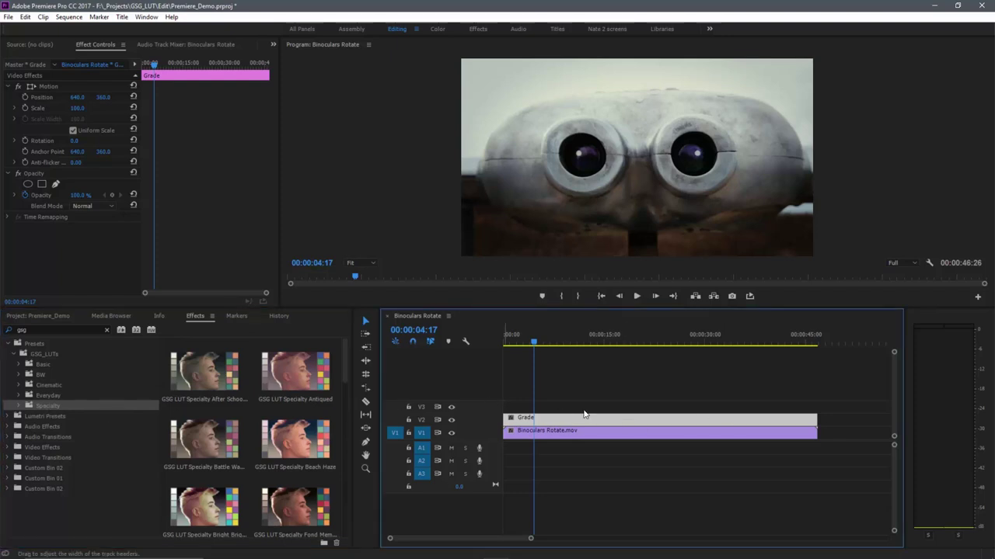
pyautogui.doubleClick(208, 379)
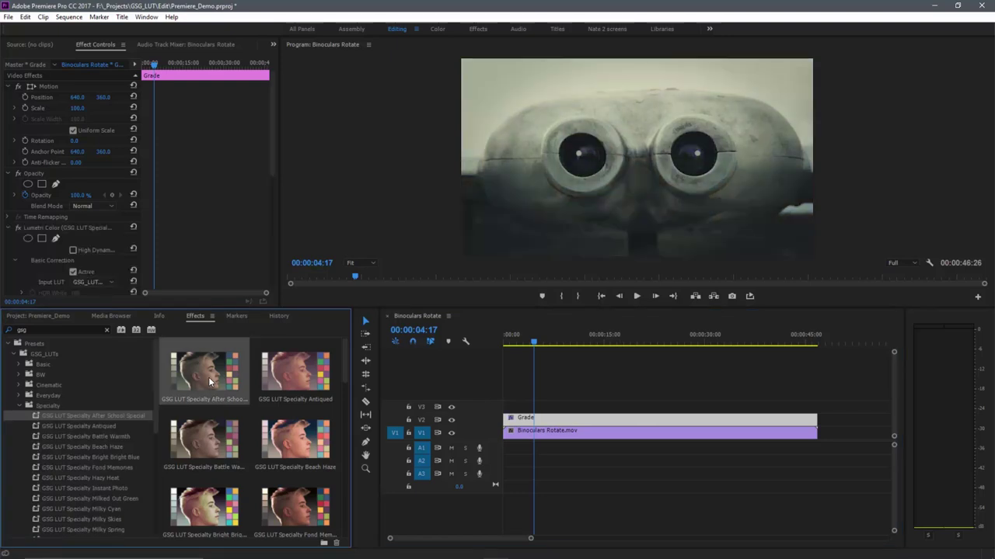
pyautogui.moveTo(535, 344); pyautogui.dragTo(552, 355)
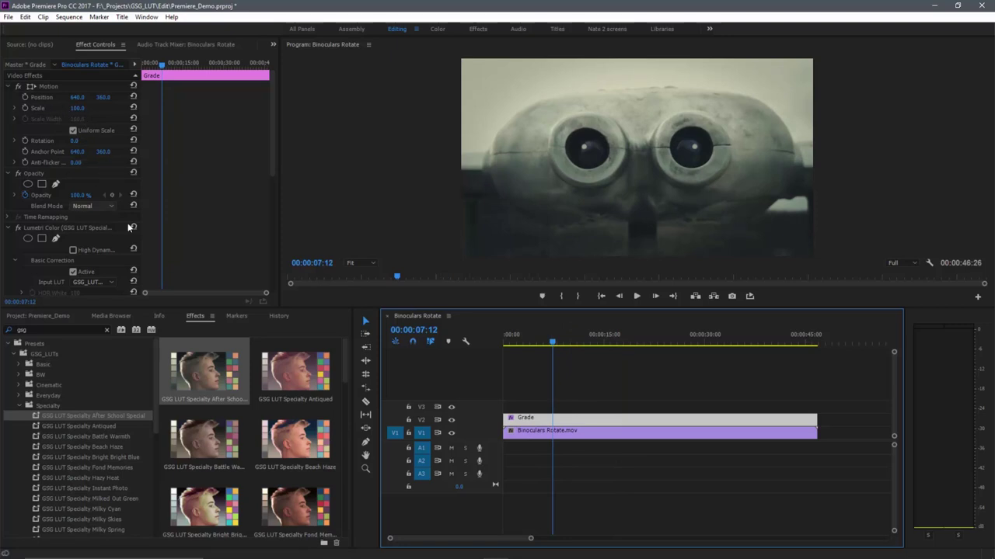
pyautogui.click(32, 196)
pyautogui.click(13, 196)
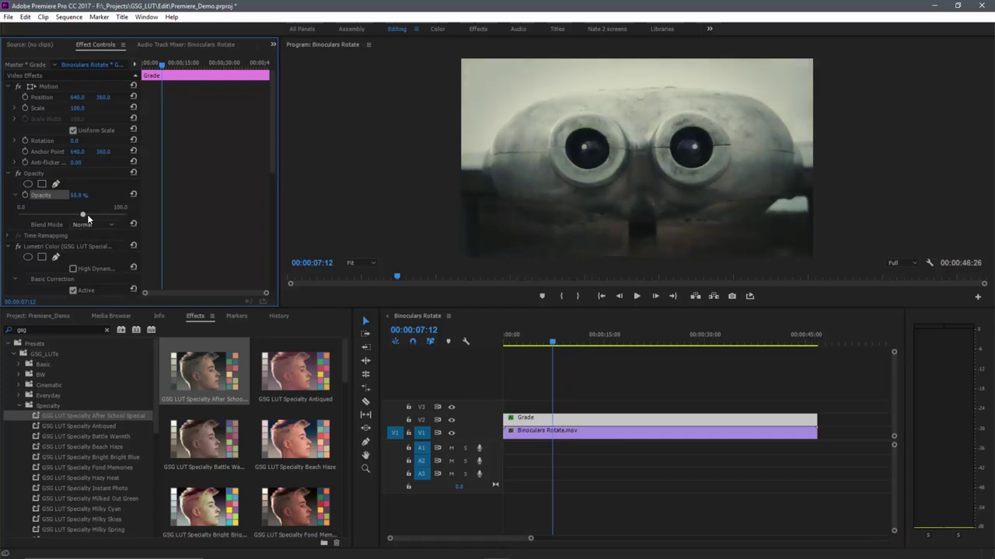
pyautogui.moveTo(87, 216); pyautogui.dragTo(134, 217)
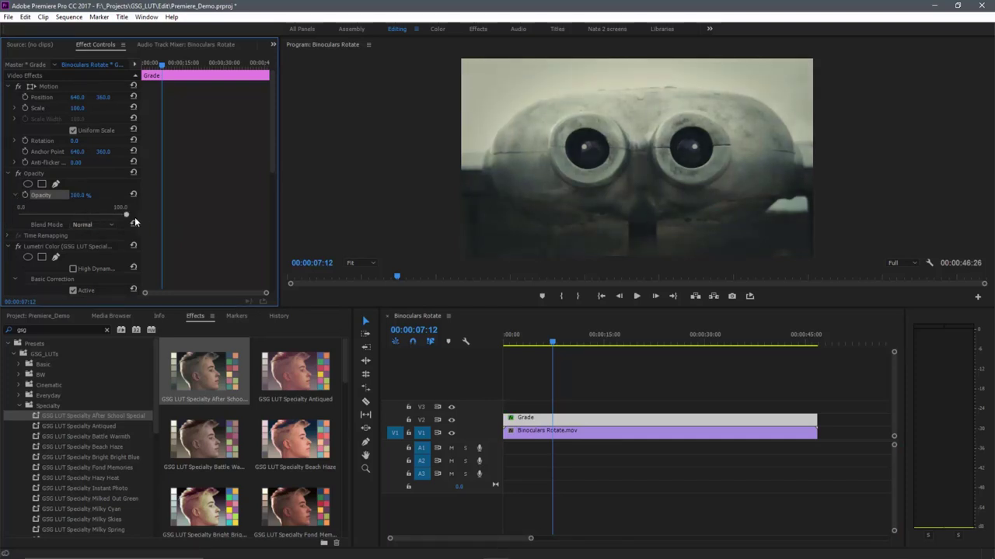
pyautogui.click(74, 215)
pyautogui.hotkey('ctrl', 'z')
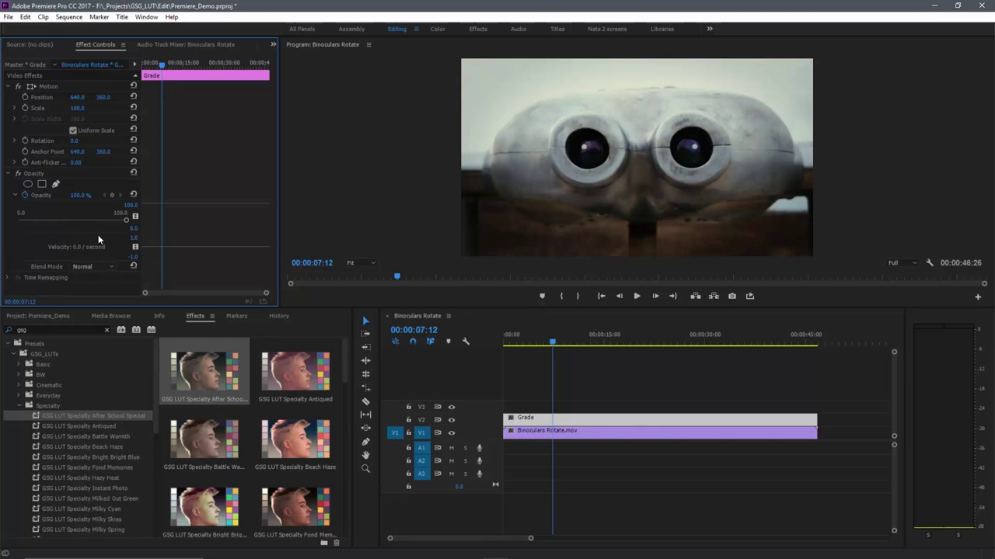
# - Collapse the Grade layer's Motion and Opacity properties in Effect Controls
pyautogui.click(9, 87)
pyautogui.click(8, 87)
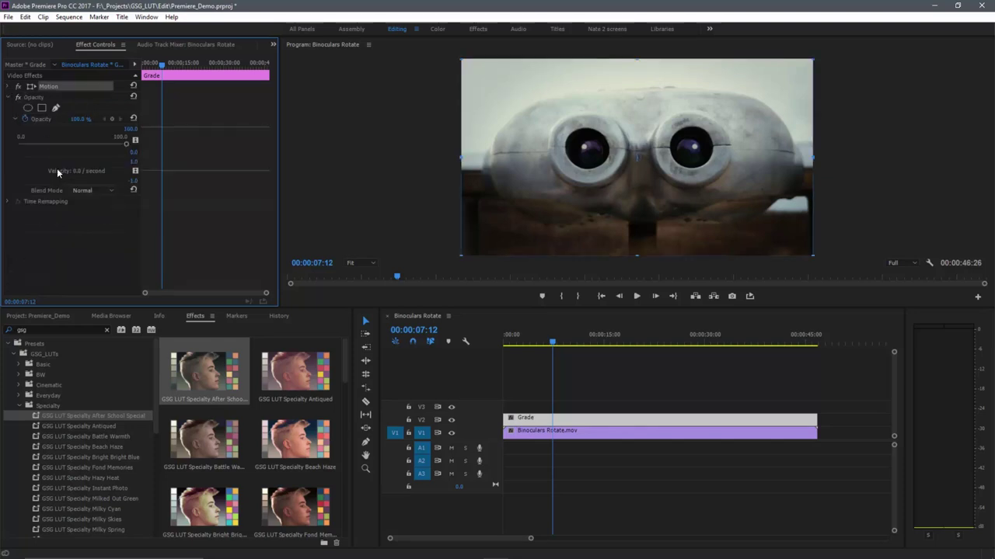
pyautogui.click(8, 98)
pyautogui.click(93, 186)
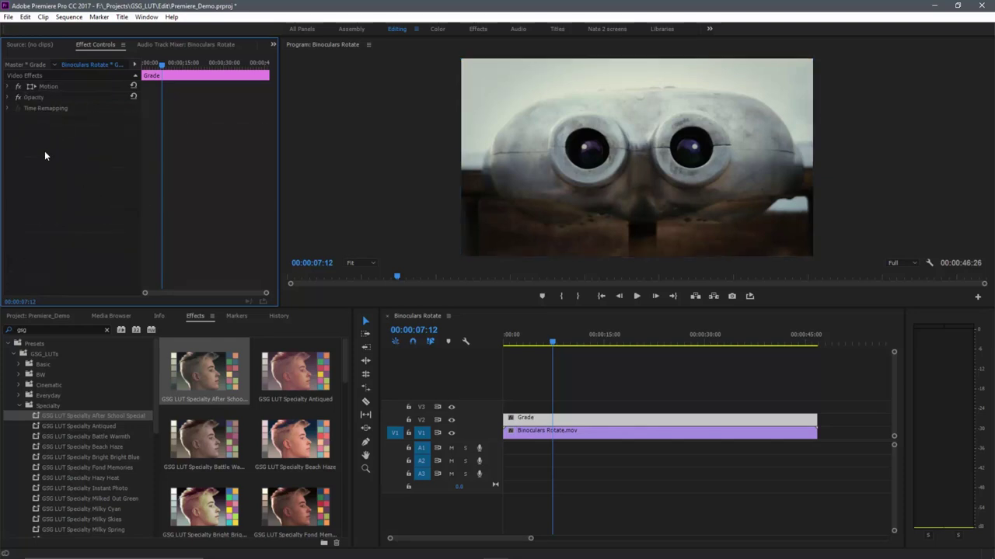
# - Try the Milked Out Green, Pulp Subtle and Rich and Toasty LUTs on Grade, removing each
pyautogui.moveTo(346, 362); pyautogui.dragTo(350, 419)
pyautogui.doubleClick(201, 401)
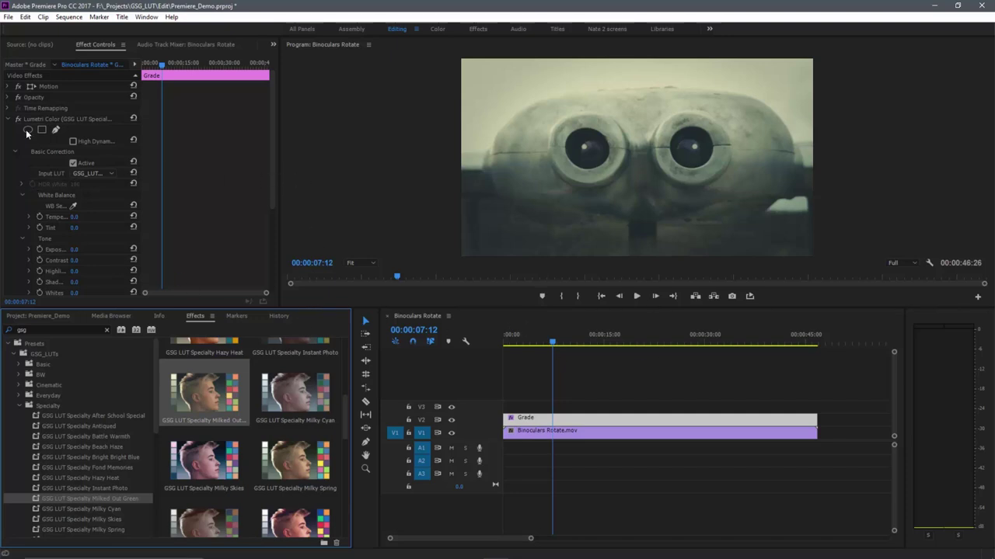
pyautogui.click(54, 122)
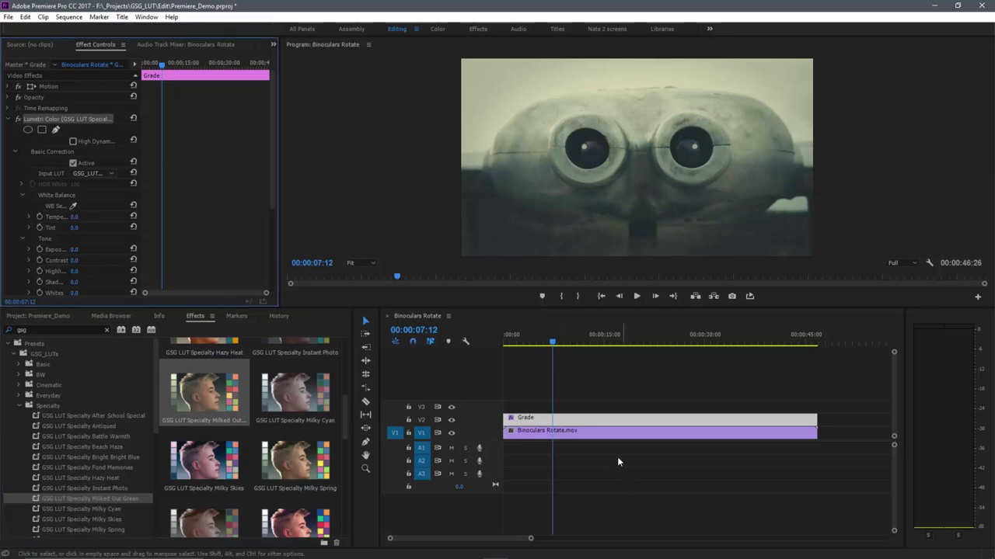
pyautogui.press('Delete')
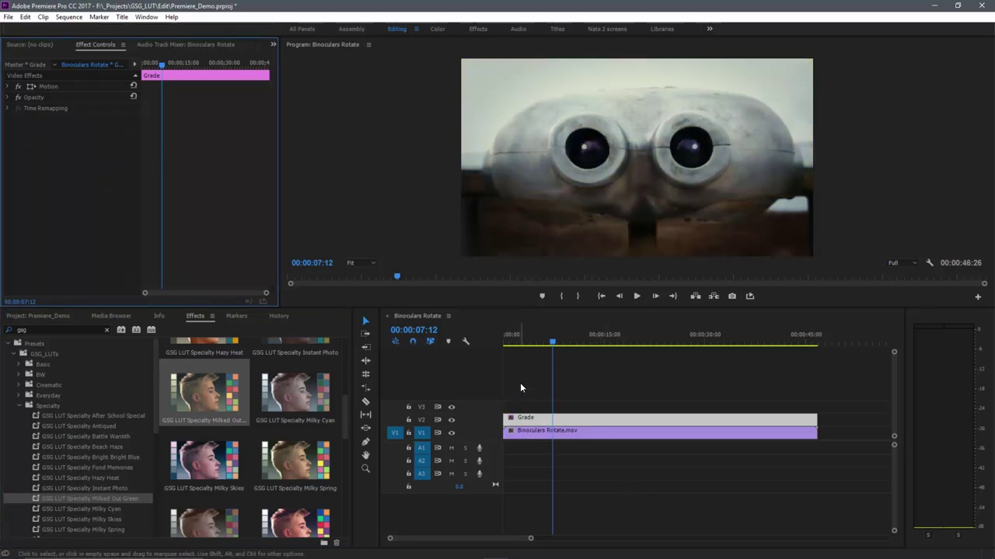
pyautogui.moveTo(346, 419); pyautogui.dragTo(345, 444)
pyautogui.click(300, 457)
pyautogui.doubleClick(301, 457)
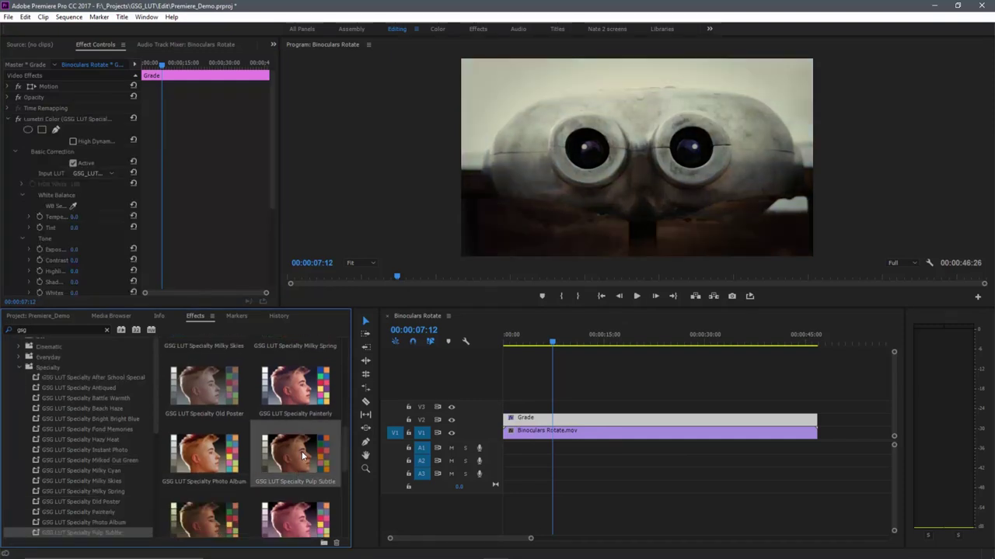
pyautogui.hotkey('ctrl', 'z')
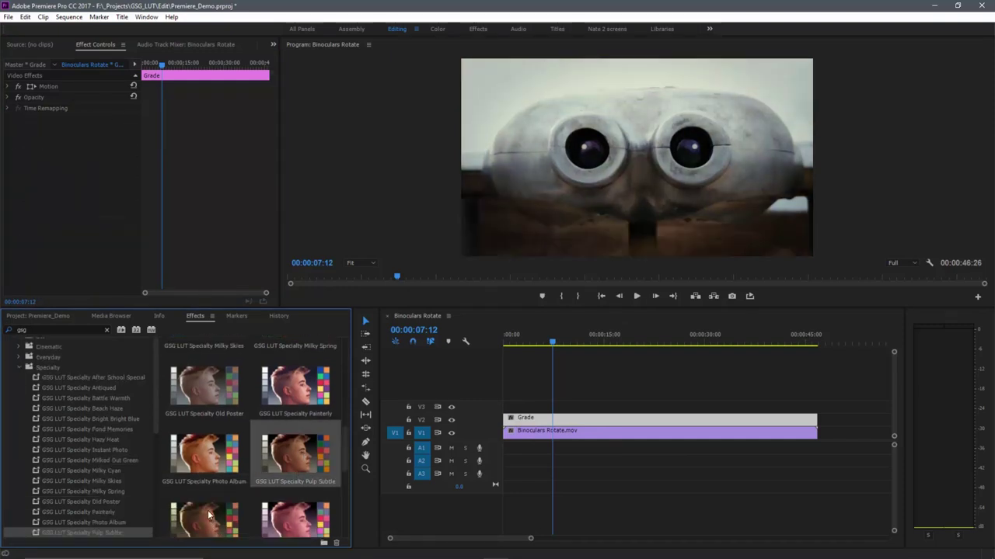
pyautogui.scroll(-1, 207, 482)
pyautogui.doubleClick(207, 458)
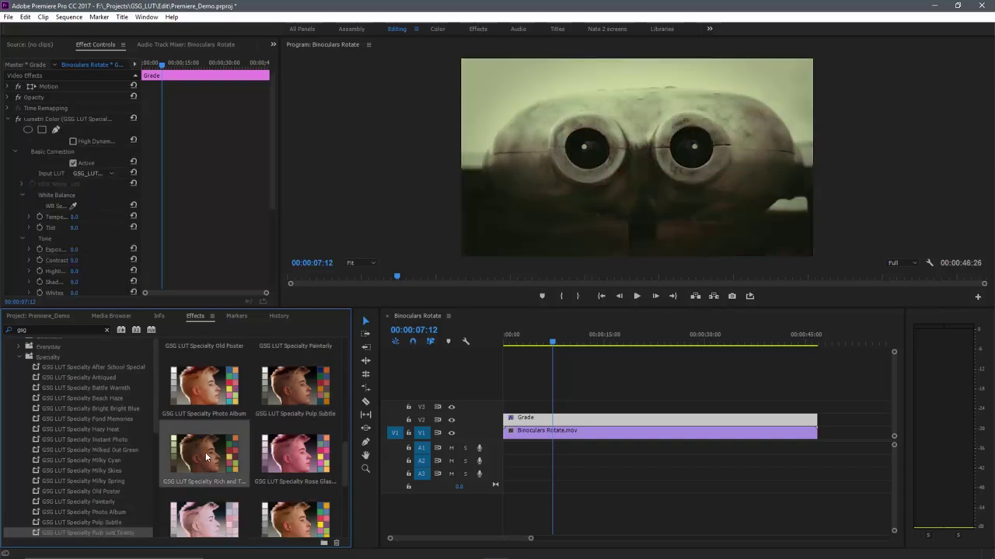
pyautogui.hotkey('ctrl', 'z')
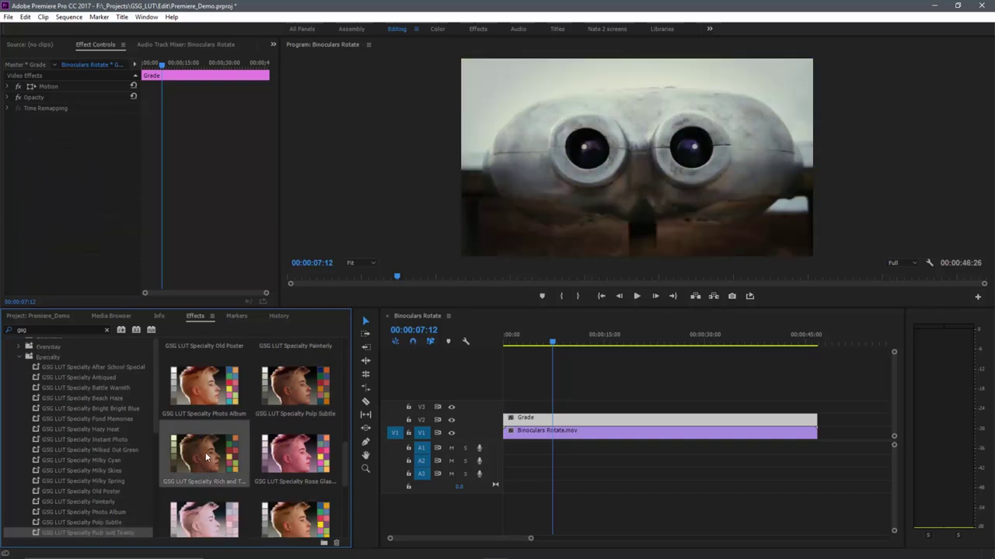
# - Show the Everyday LUT previews in an enlarged effects panel and pick GSG LUT Everyday CC
pyautogui.click(50, 347)
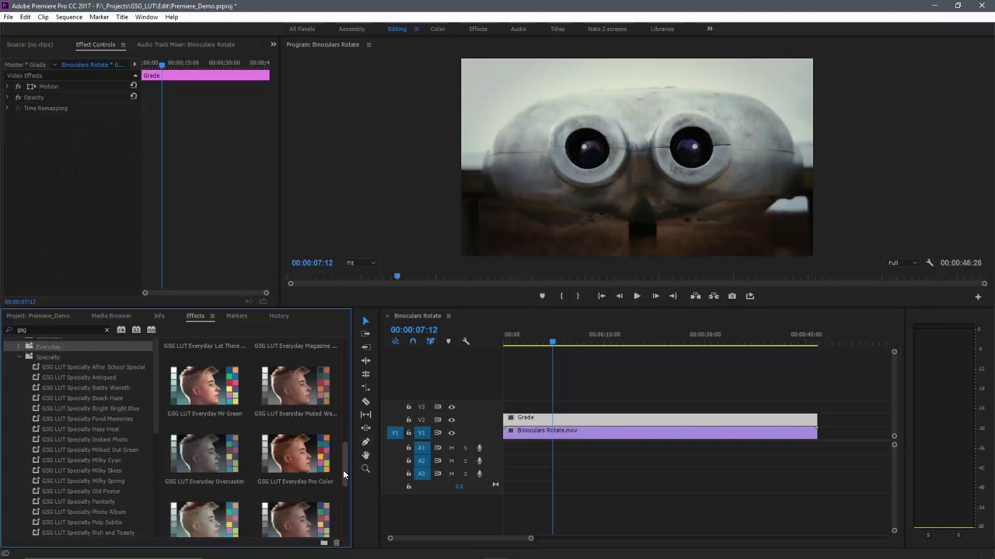
pyautogui.press('`')
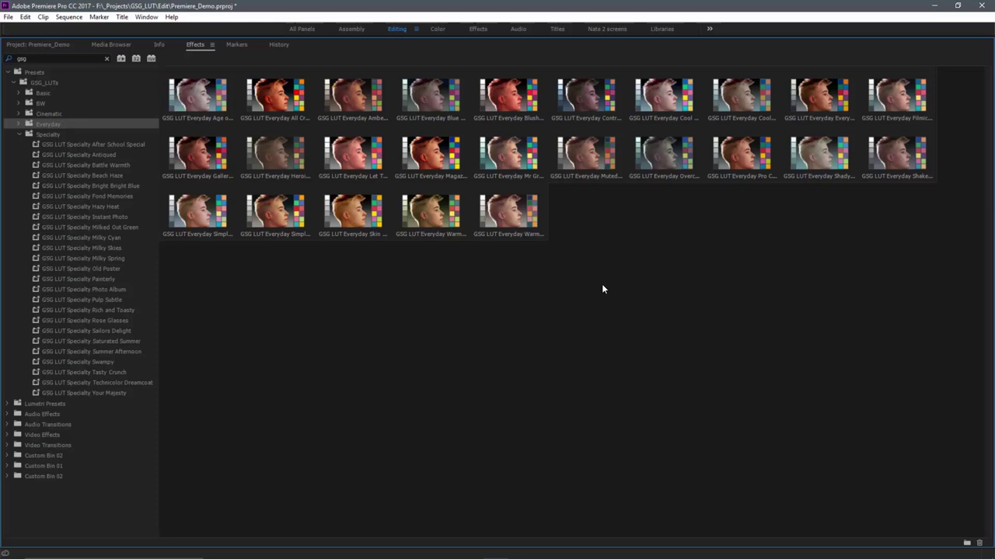
pyautogui.click(822, 100)
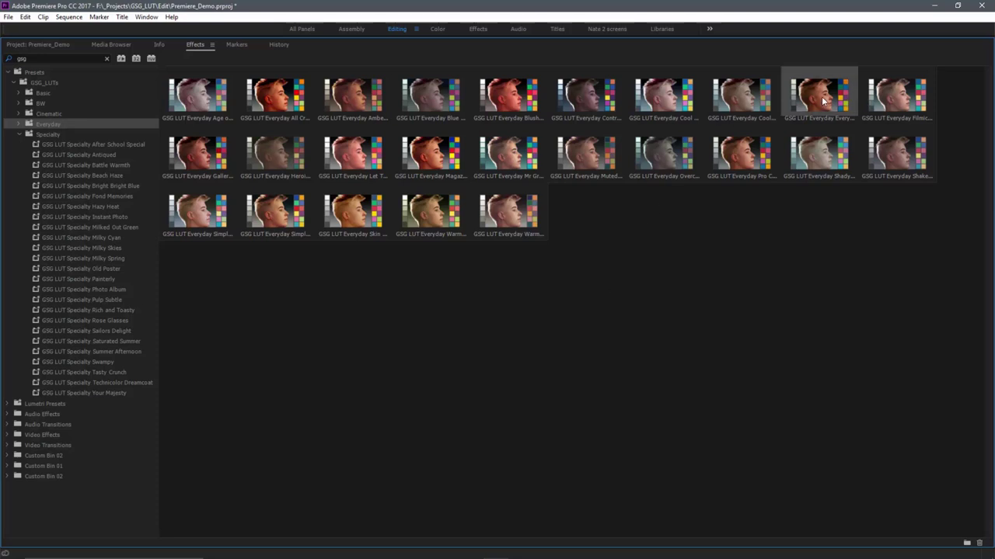
# - Back in the full workspace, expand Grade's Opacity and drag it below 100%
pyautogui.press('`')
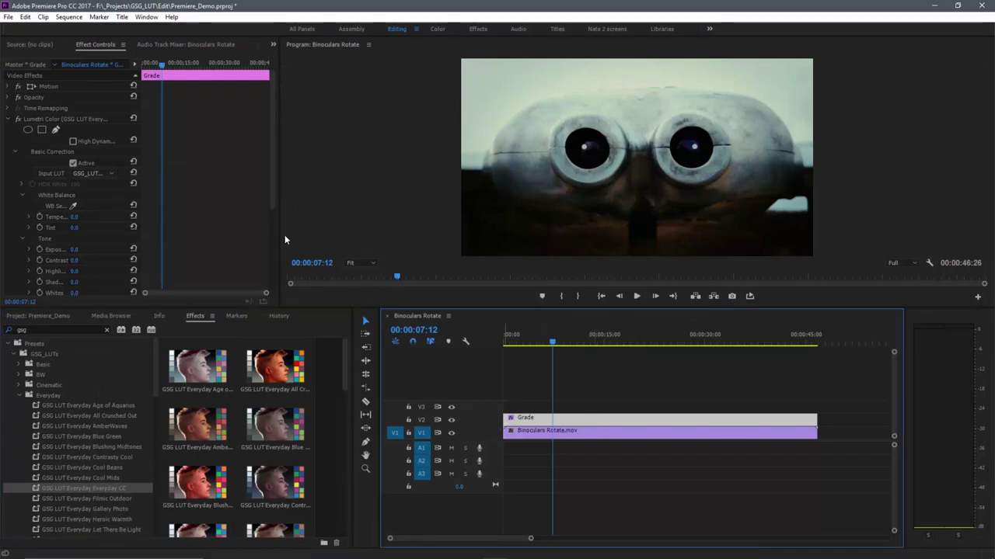
pyautogui.click(10, 121)
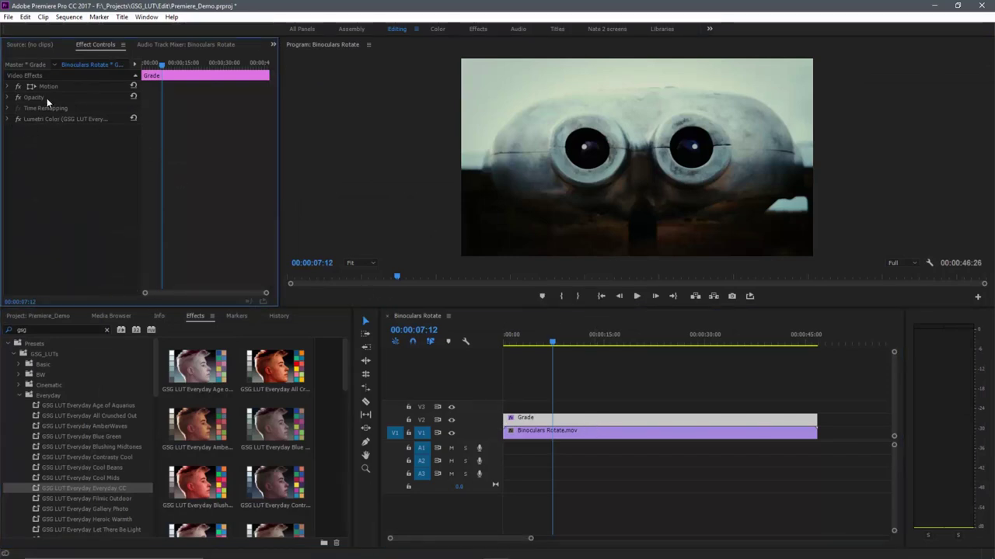
pyautogui.click(46, 98)
pyautogui.click(8, 97)
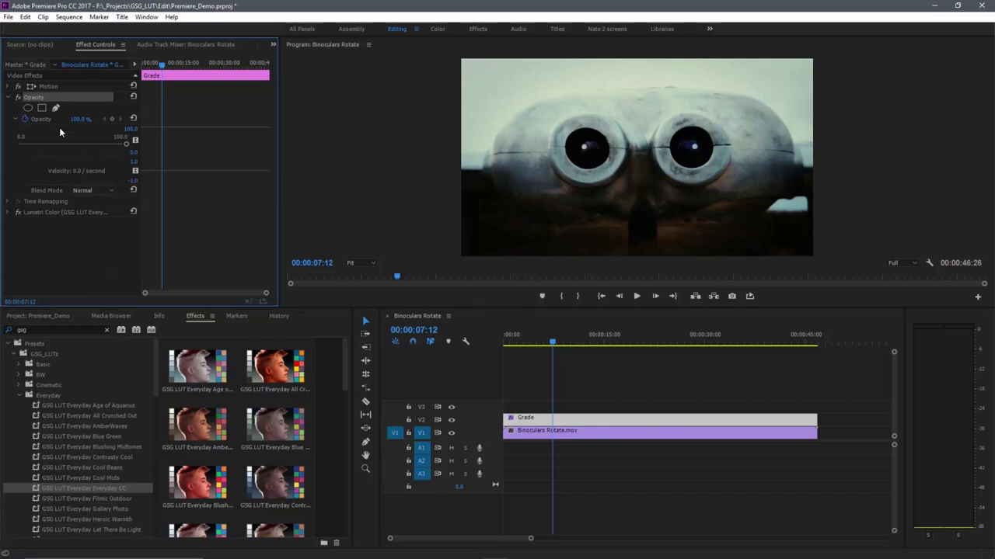
pyautogui.click(16, 120)
pyautogui.moveTo(125, 140); pyautogui.dragTo(77, 141)
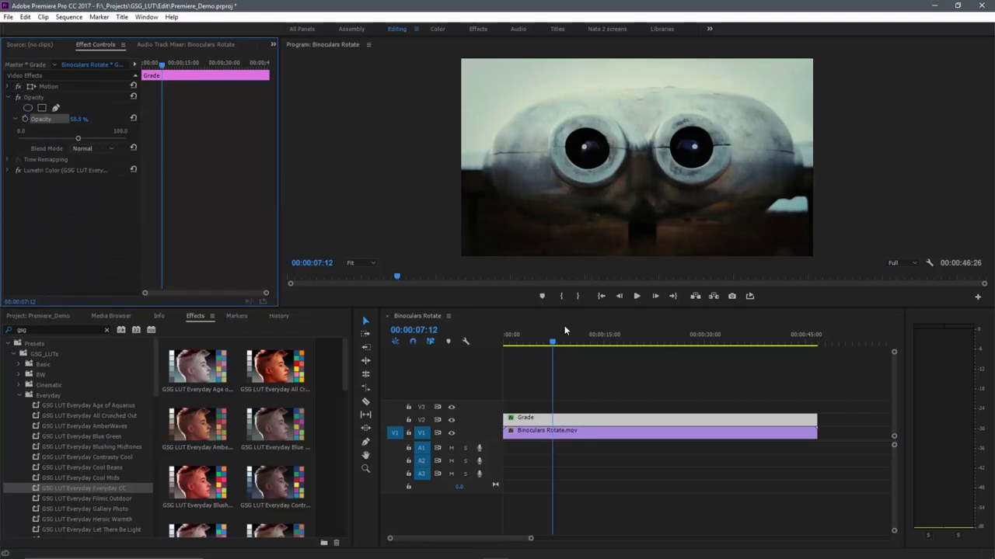
# - Toggle the Grade track to compare the grade, then nudge opacity to 55.4%
pyautogui.click(452, 420)
pyautogui.click(452, 420)
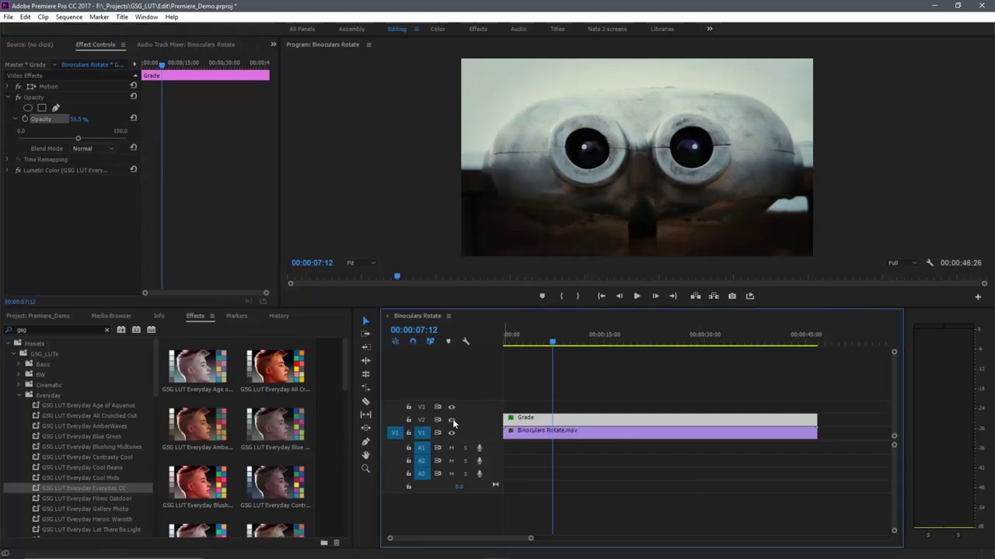
pyautogui.moveTo(583, 338); pyautogui.dragTo(683, 357)
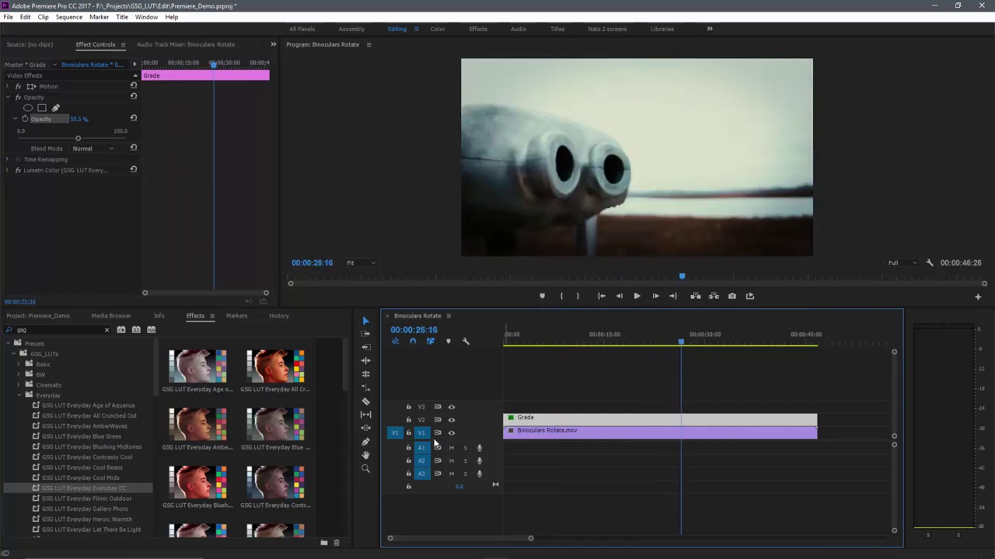
pyautogui.click(453, 419)
pyautogui.click(452, 420)
pyautogui.moveTo(85, 141)
pyautogui.mouseDown()
pyautogui.moveTo(190, 146)
pyautogui.moveTo(90, 142)
pyautogui.mouseUp()
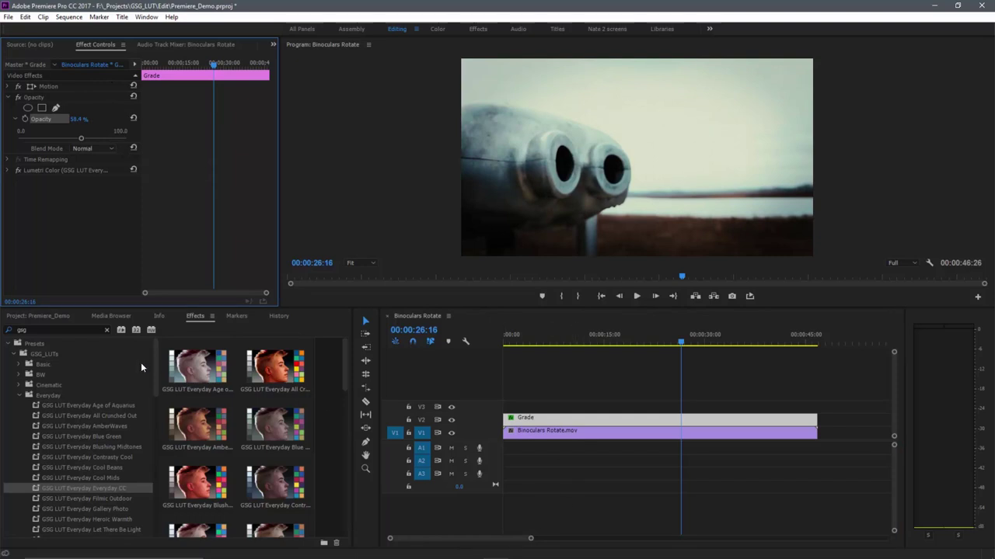
# - Create a second adjustment layer in the project bin and name it 2nd
pyautogui.click(35, 315)
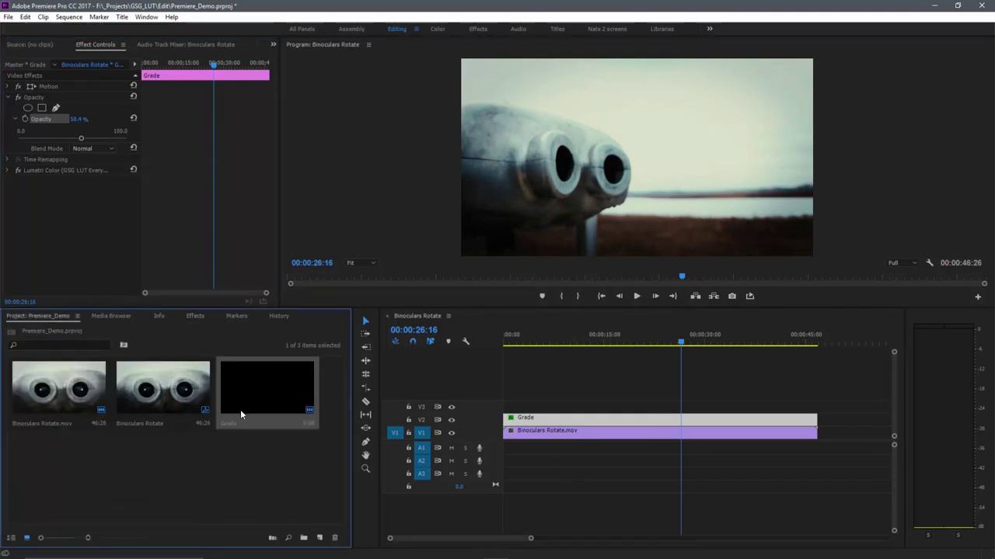
pyautogui.click(319, 538)
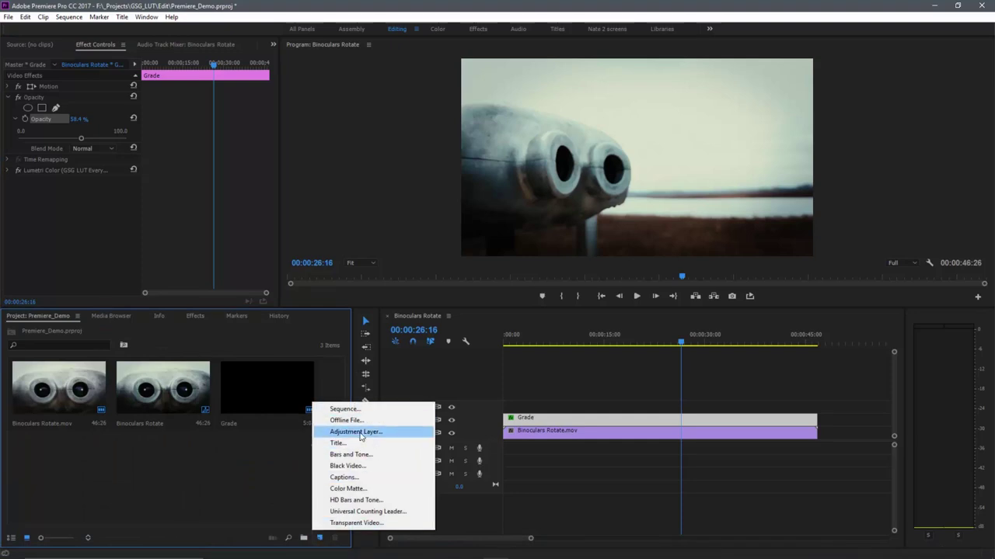
pyautogui.click(354, 432)
pyautogui.click(514, 320)
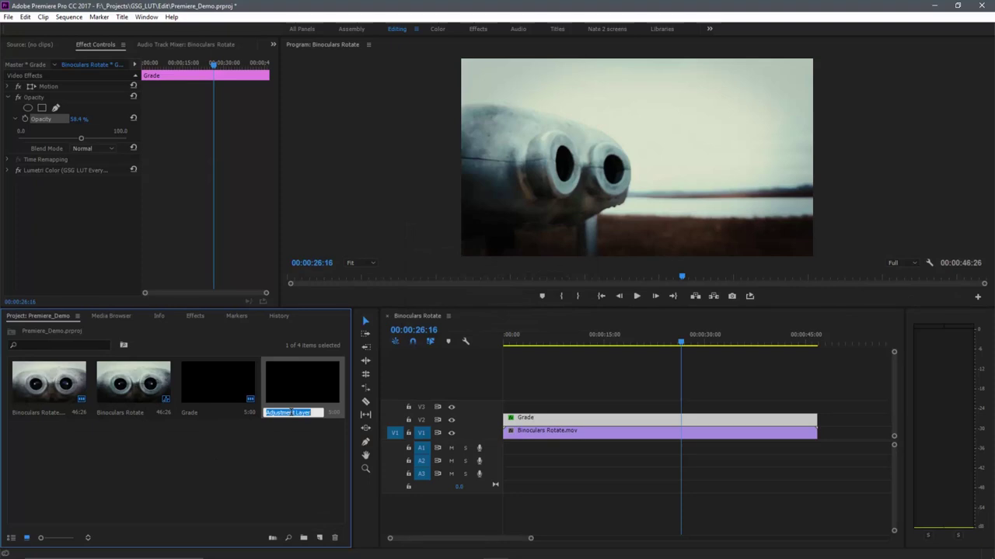
pyautogui.write('2nd')
# - Put 2nd on track V3 and apply the GSG LUT Basic Warm Faded Blacks preset
pyautogui.moveTo(331, 405); pyautogui.dragTo(818, 405)
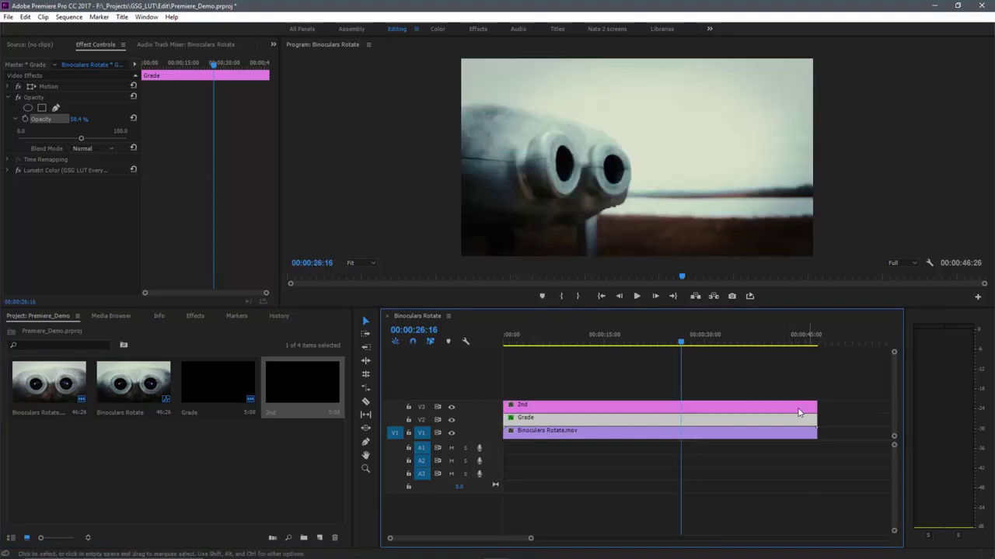
pyautogui.click(553, 402)
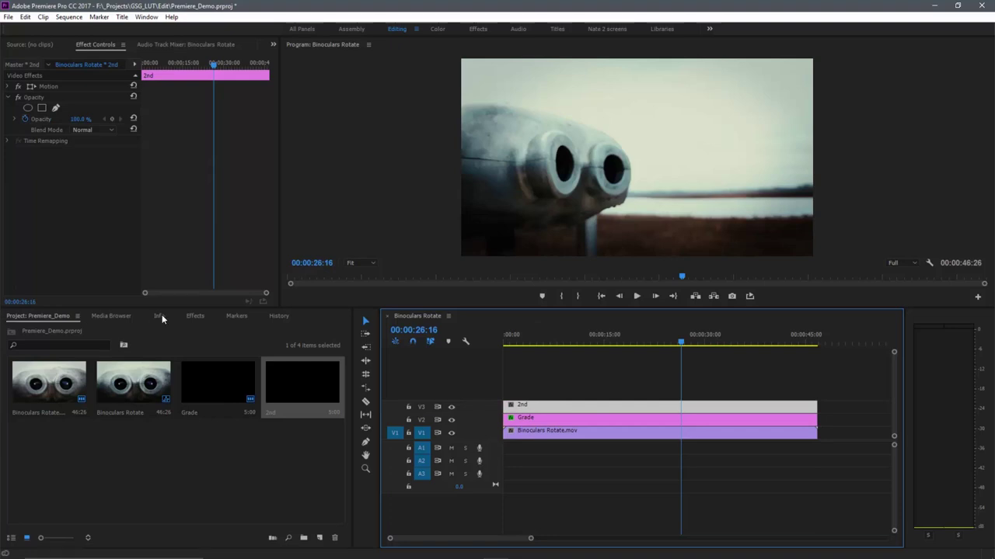
pyautogui.click(195, 317)
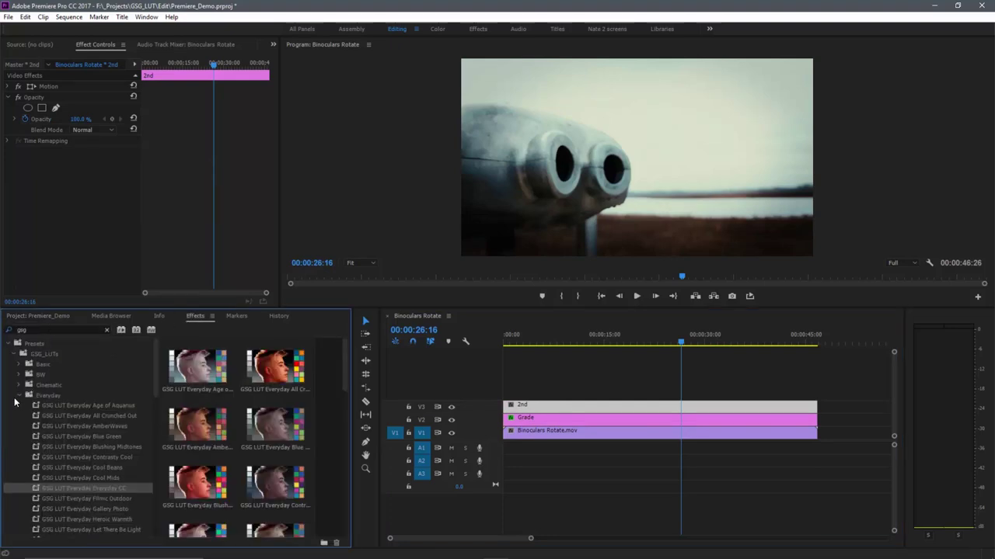
pyautogui.click(19, 364)
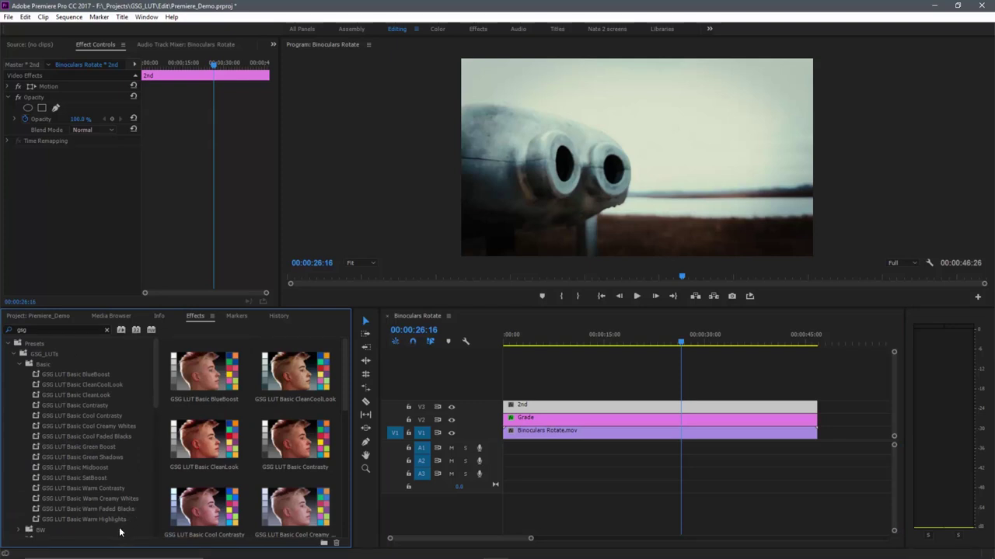
pyautogui.doubleClick(91, 509)
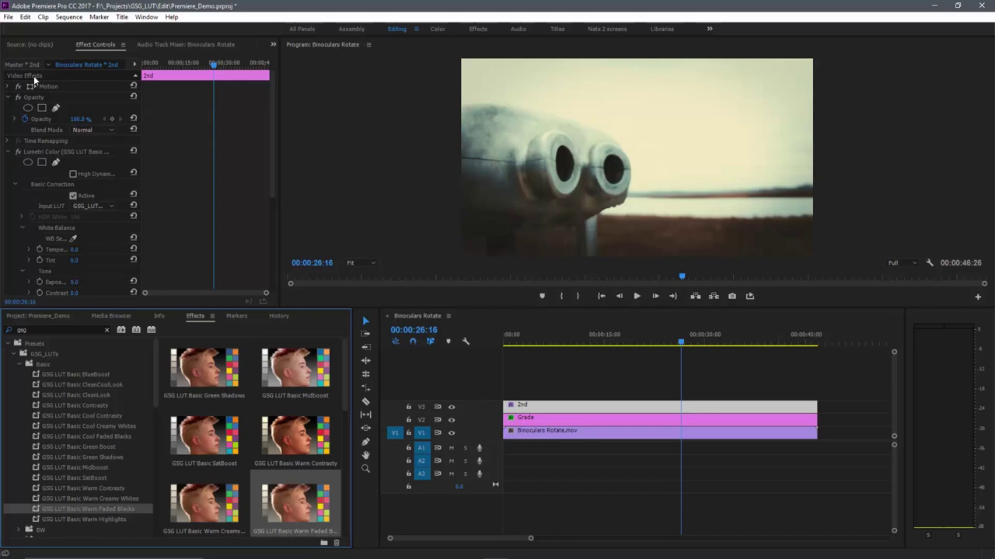
pyautogui.click(9, 152)
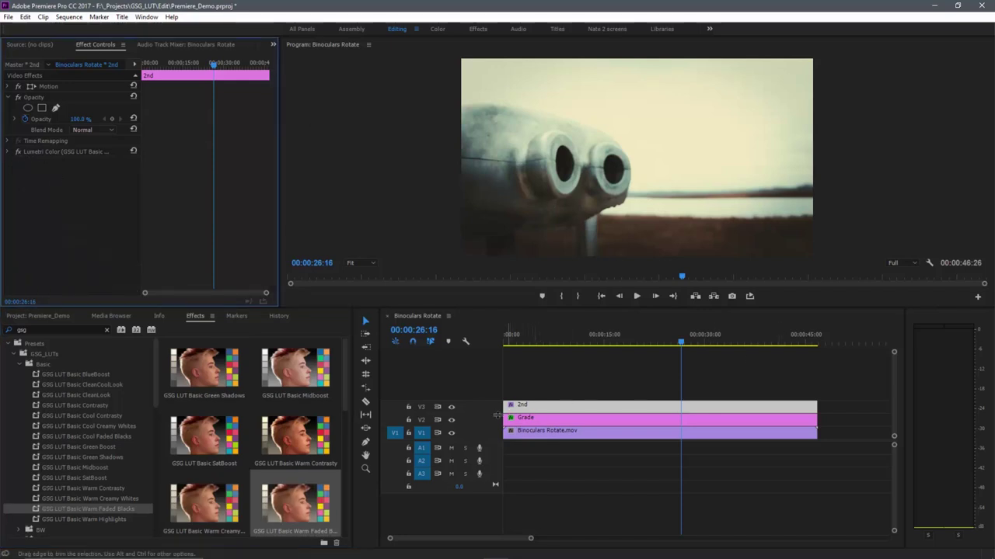
# - Toggle both grading tracks off and on to compare with the original footage
pyautogui.click(456, 422)
pyautogui.click(453, 420)
pyautogui.click(452, 407)
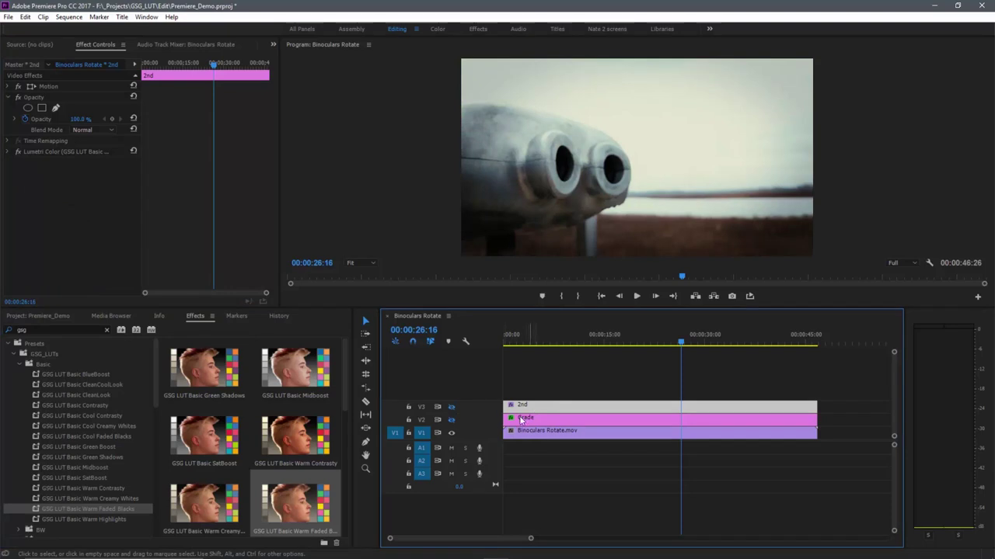
pyautogui.click(453, 420)
pyautogui.click(451, 407)
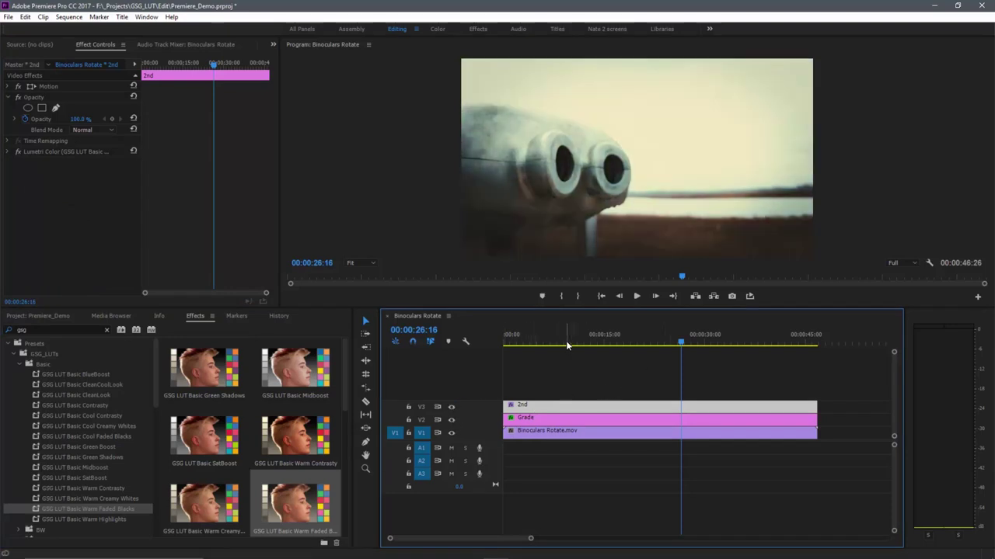
pyautogui.moveTo(609, 342); pyautogui.dragTo(721, 364)
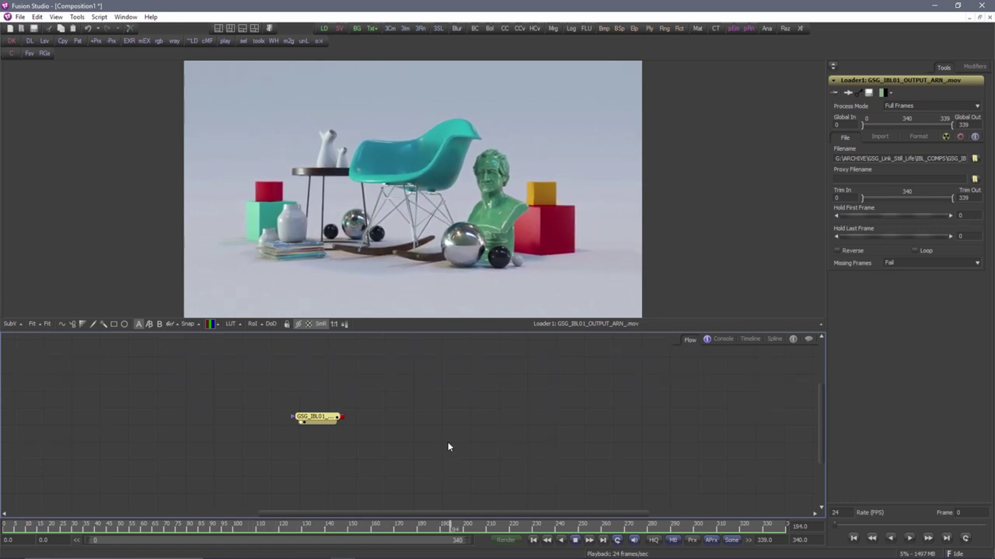
# - Stop the still-life render playback at frame 204 and nudge the Loader node
pyautogui.press('space')
pyautogui.moveTo(323, 425); pyautogui.dragTo(317, 434)
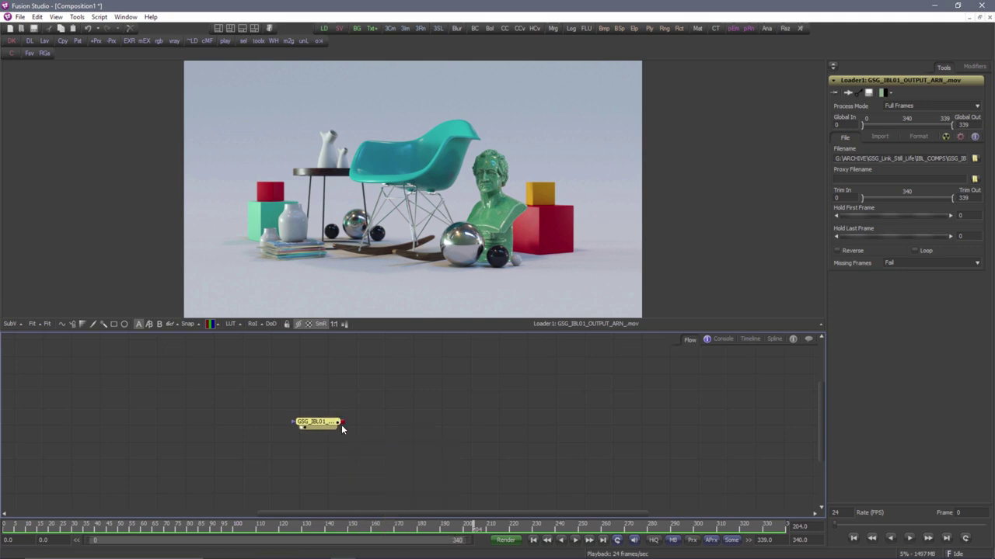
# - Add a FileLUT1 node after the Loader, view its output, and browse for a LUT file
pyautogui.hotkey('ctrl', 'space')
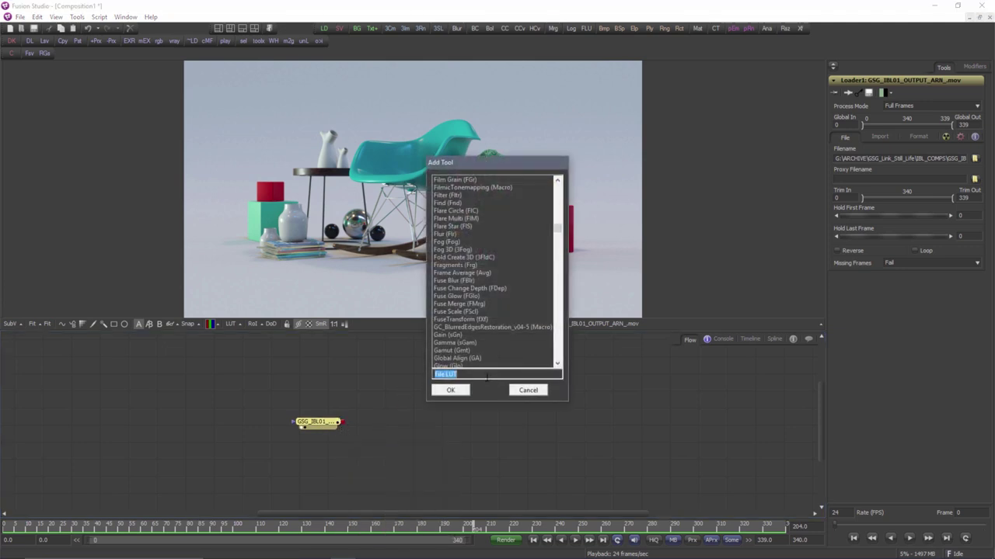
pyautogui.write('file')
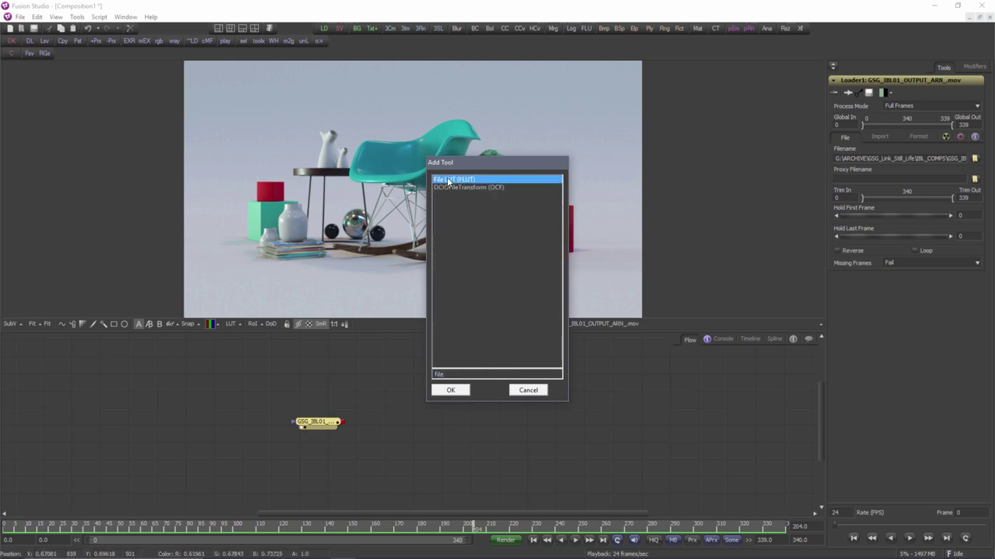
pyautogui.click(453, 391)
pyautogui.moveTo(393, 421)
pyautogui.mouseDown()
pyautogui.moveTo(419, 428)
pyautogui.moveTo(405, 444)
pyautogui.moveTo(411, 430)
pyautogui.mouseUp()
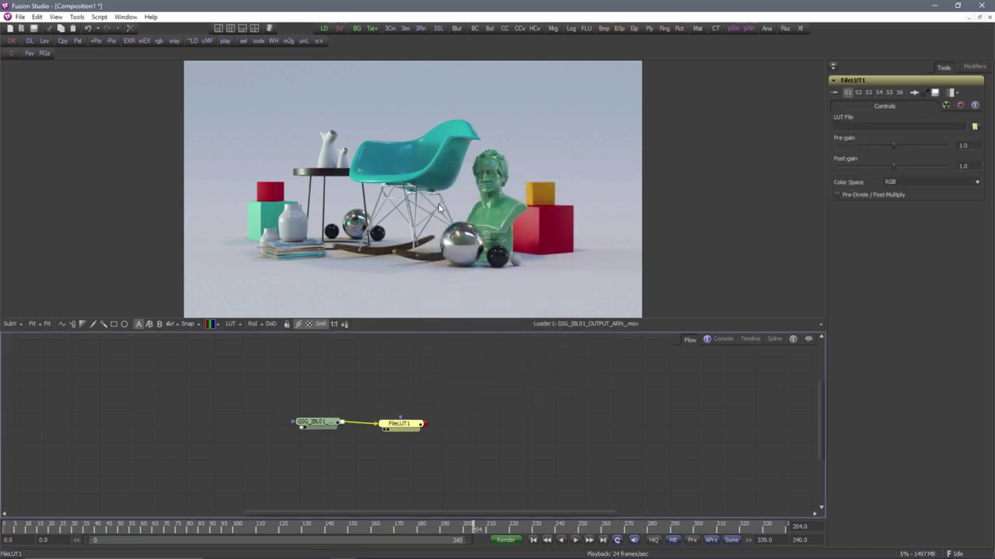
pyautogui.press('1')
pyautogui.moveTo(407, 425); pyautogui.dragTo(404, 424)
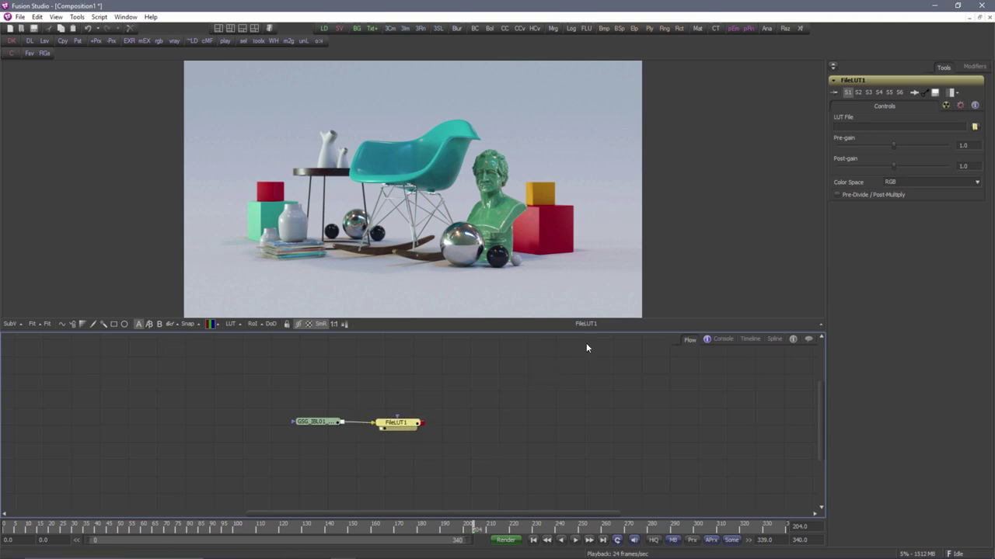
pyautogui.click(974, 126)
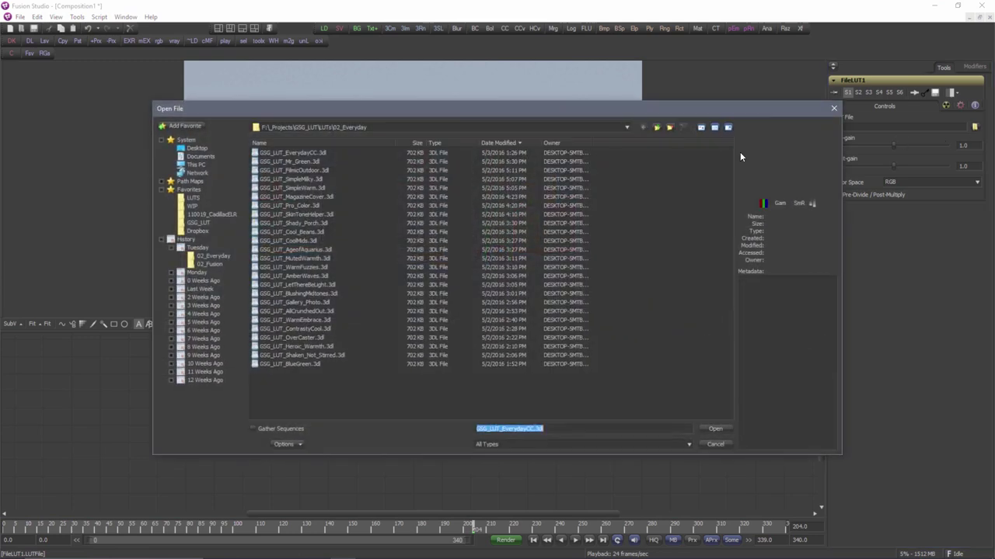
# - Load GSG_LUT_WarmEmbrace.3dl from the GSG_LUT > LUTs > 02_Everyday folder into FileLUT1
pyautogui.click(315, 126)
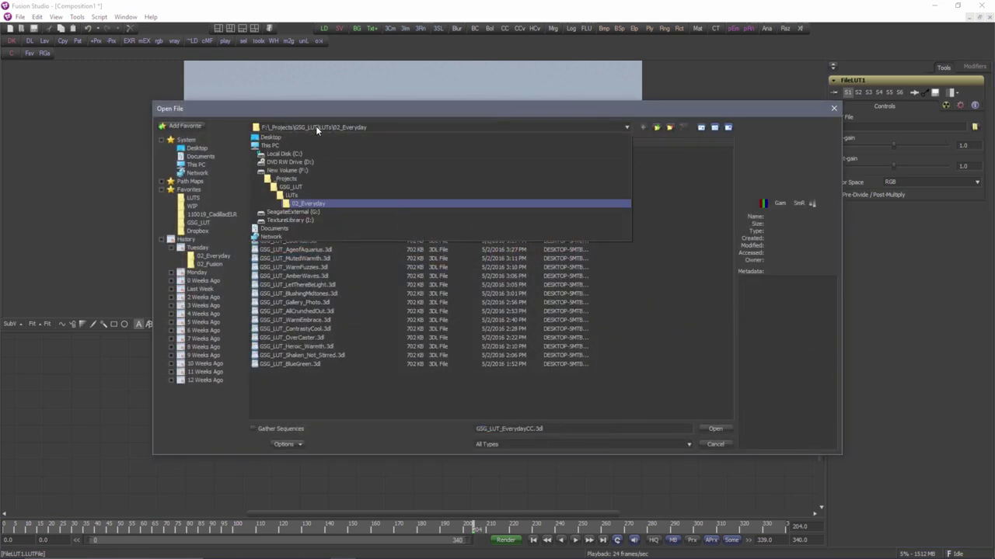
pyautogui.click(315, 126)
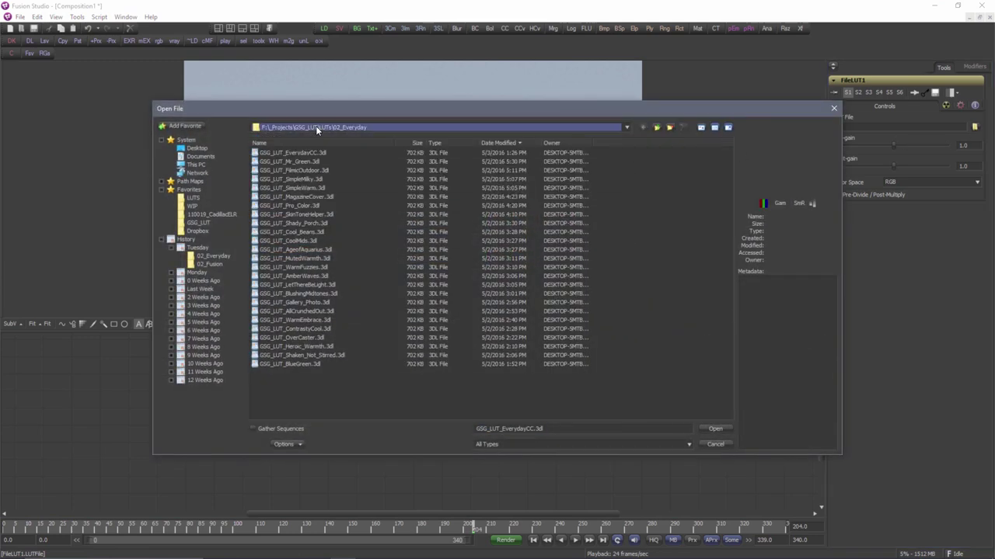
pyautogui.click(199, 223)
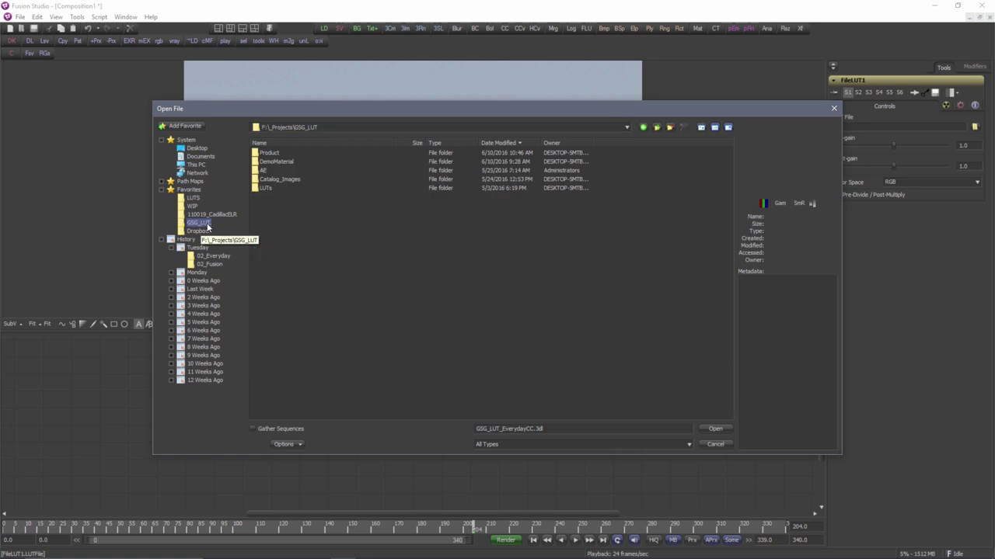
pyautogui.doubleClick(266, 188)
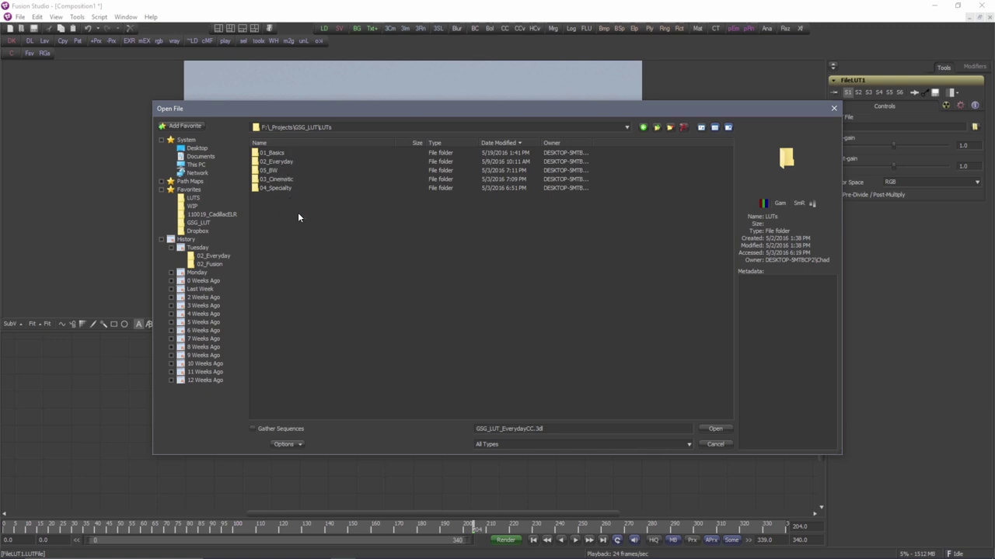
pyautogui.doubleClick(281, 163)
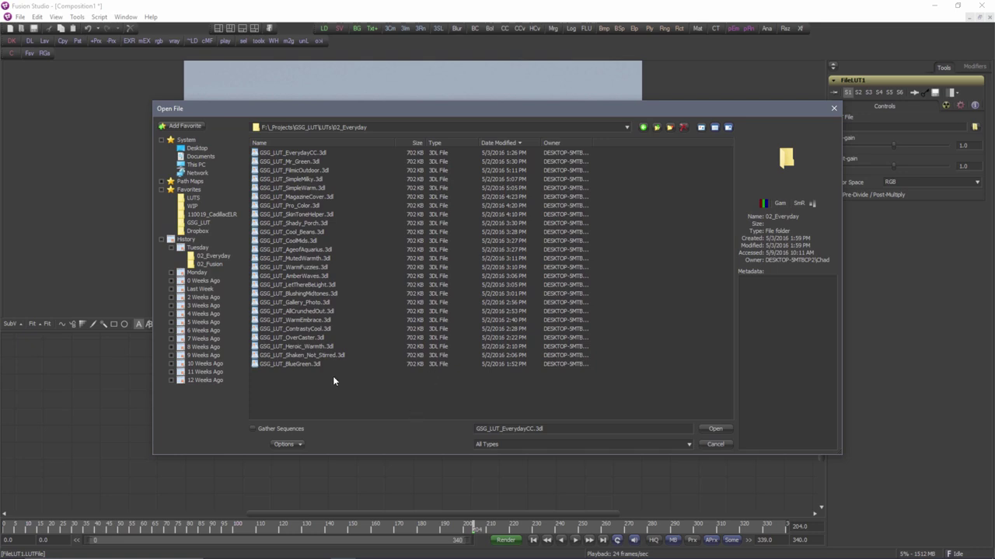
pyautogui.click(314, 321)
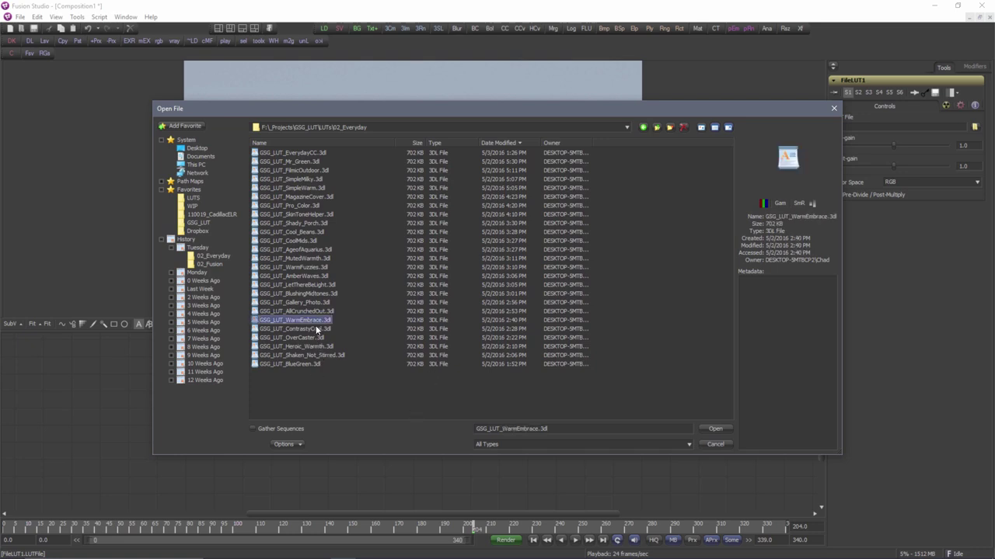
pyautogui.click(716, 428)
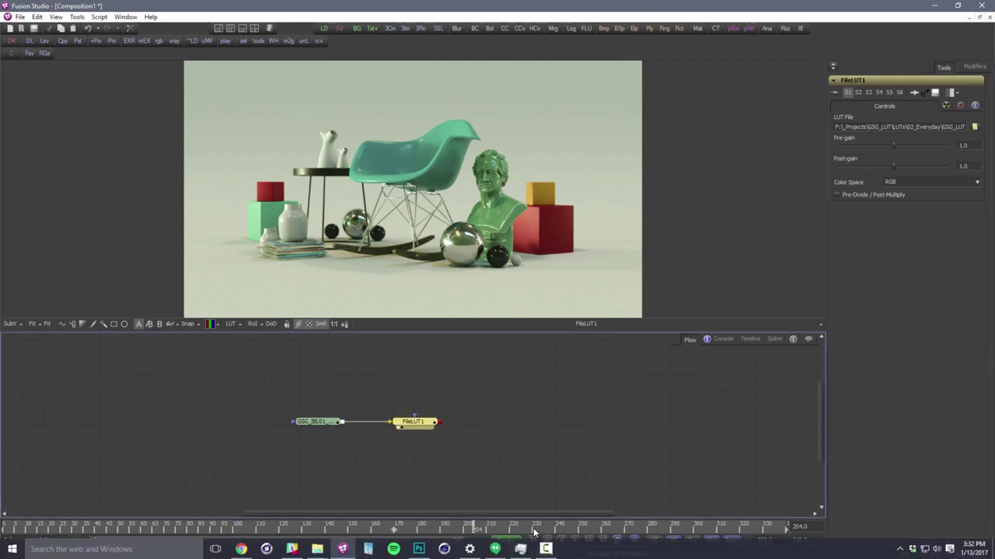
# - Play the warm-graded render from the first frame, then stop playback
pyautogui.click(533, 540)
pyautogui.click(575, 540)
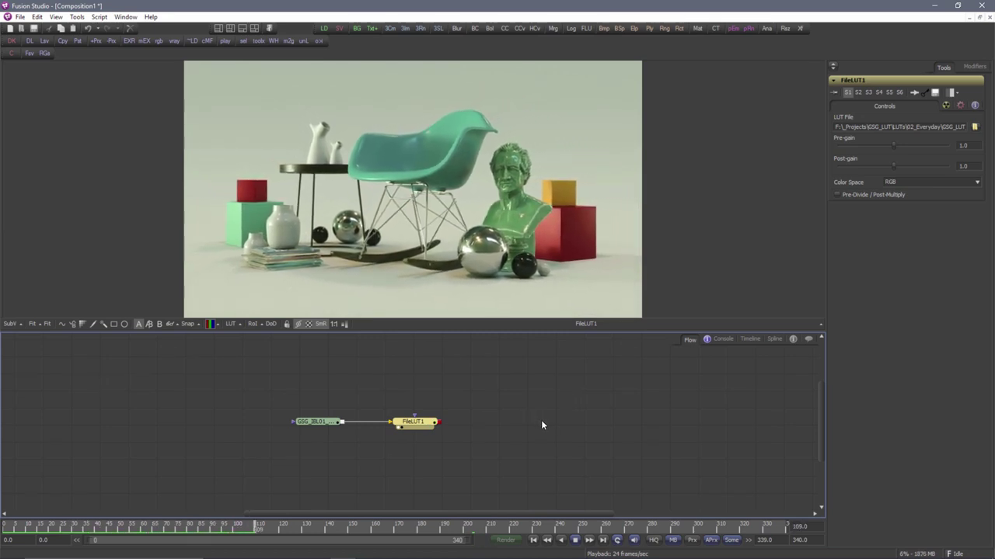
pyautogui.click(576, 541)
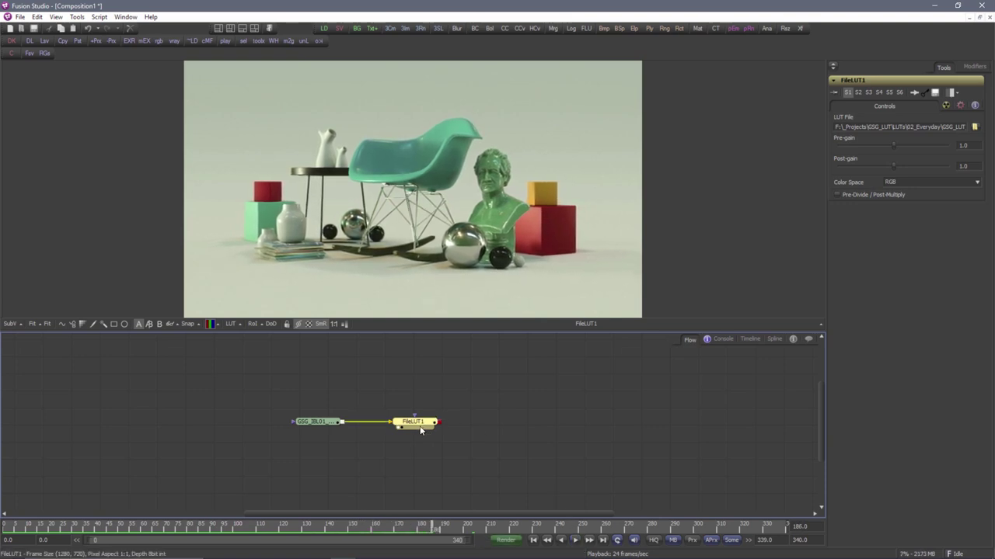
pyautogui.moveTo(415, 421); pyautogui.dragTo(407, 421)
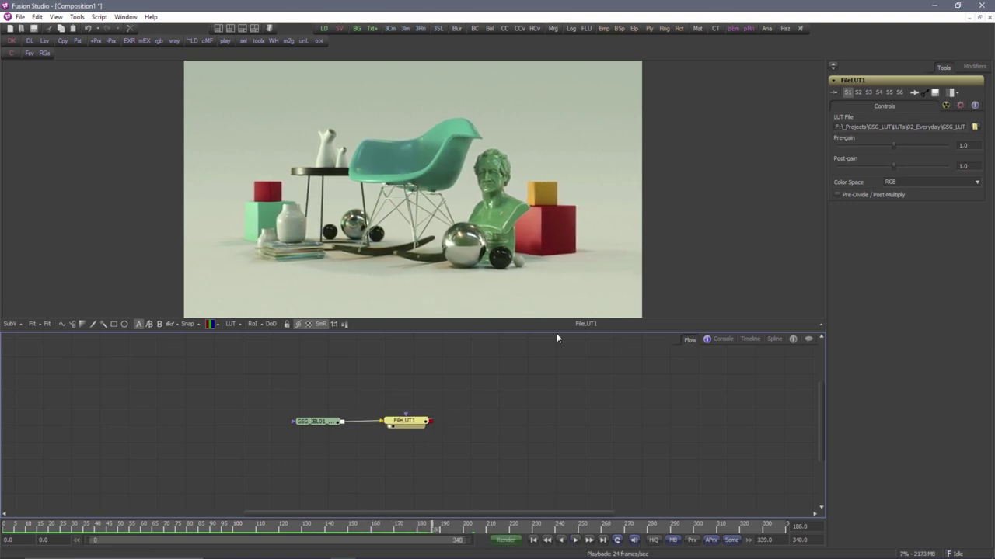
# - Lower FileLUT1's Blend to about 0.64, preview it, and reopen the LUT file browser
pyautogui.click(946, 106)
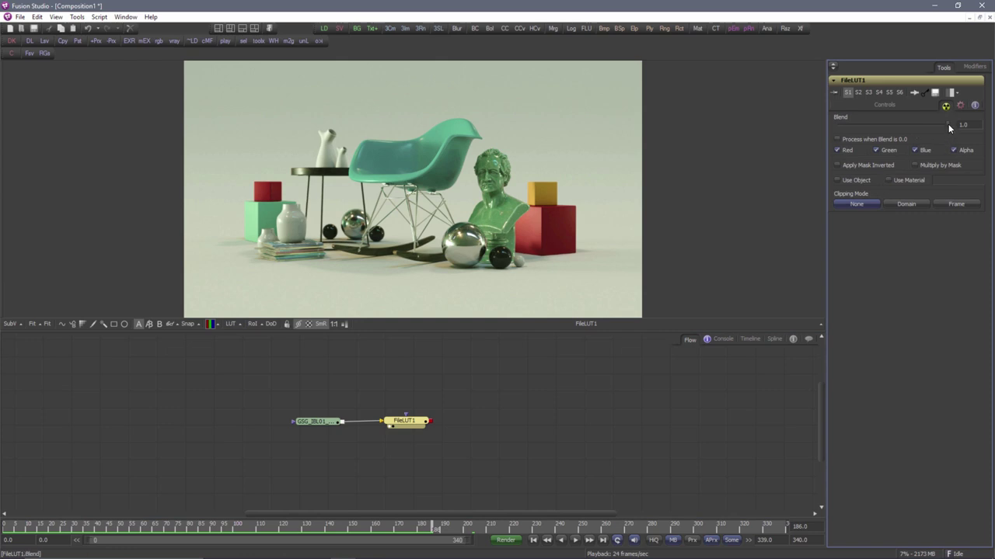
pyautogui.moveTo(948, 124); pyautogui.dragTo(876, 126)
pyautogui.moveTo(948, 126); pyautogui.dragTo(908, 127)
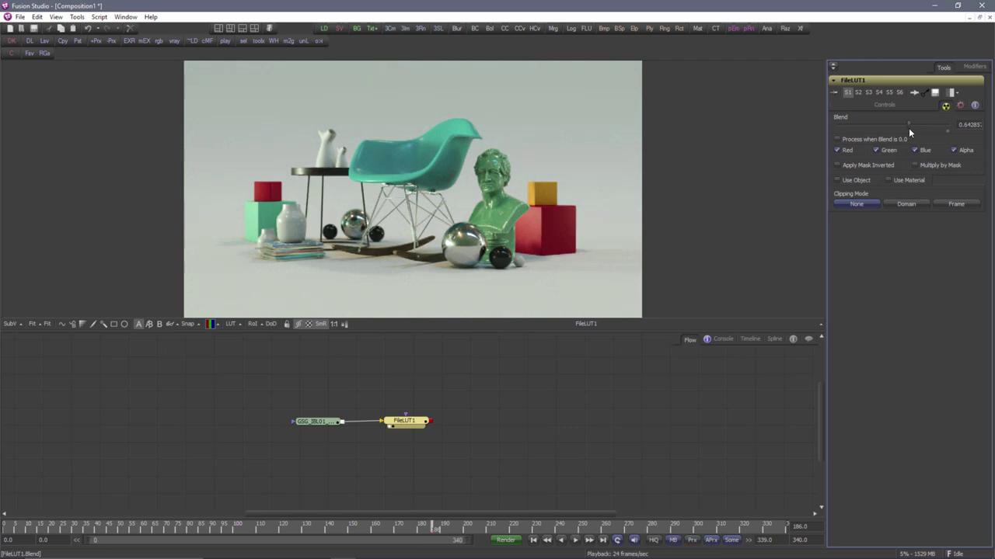
pyautogui.click(576, 540)
pyautogui.click(575, 540)
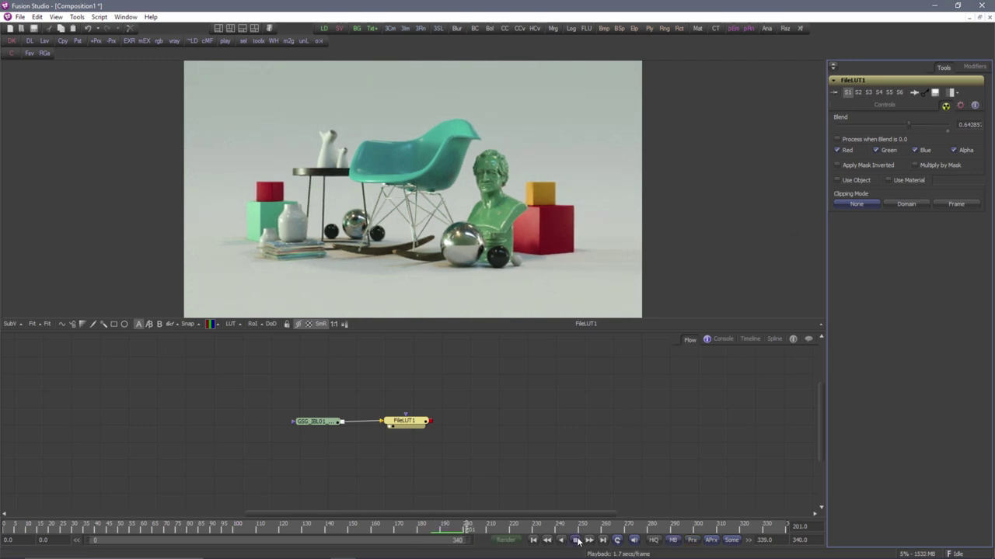
pyautogui.click(399, 429)
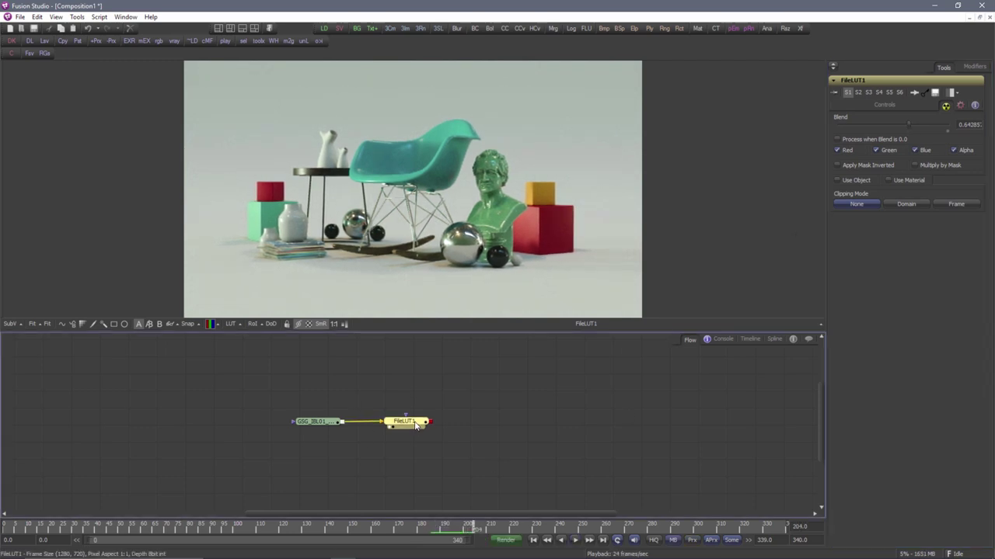
pyautogui.click(884, 104)
pyautogui.click(974, 126)
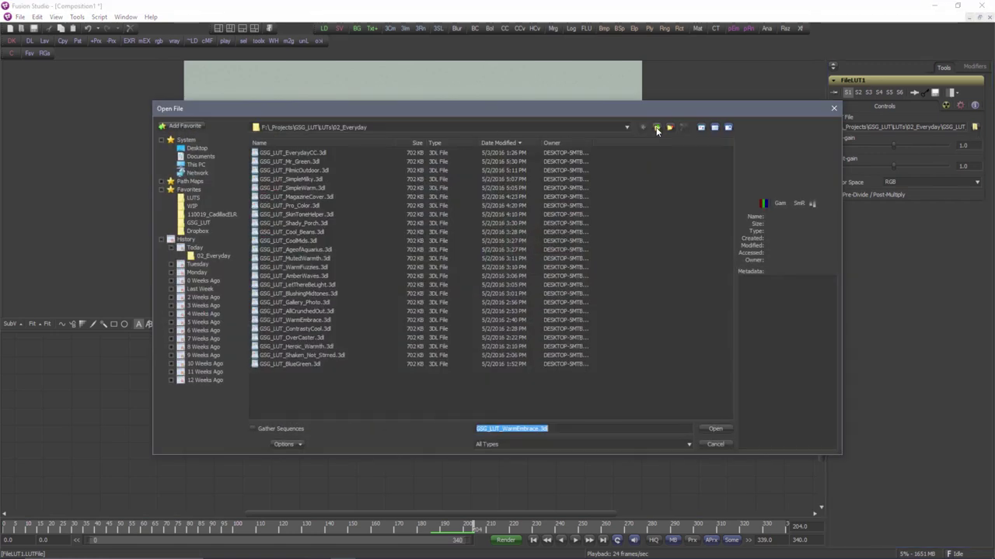
# - Load GSG_LUT_BW_PhotographyClass.3dl from 05_BW, set Blend to 1.0, and play the render
pyautogui.click(656, 128)
pyautogui.doubleClick(275, 170)
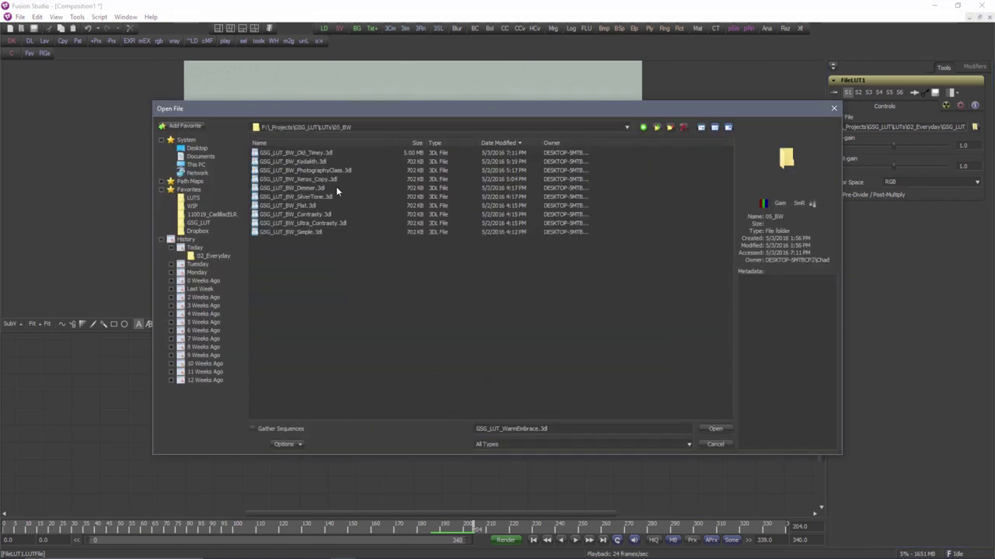
pyautogui.doubleClick(317, 170)
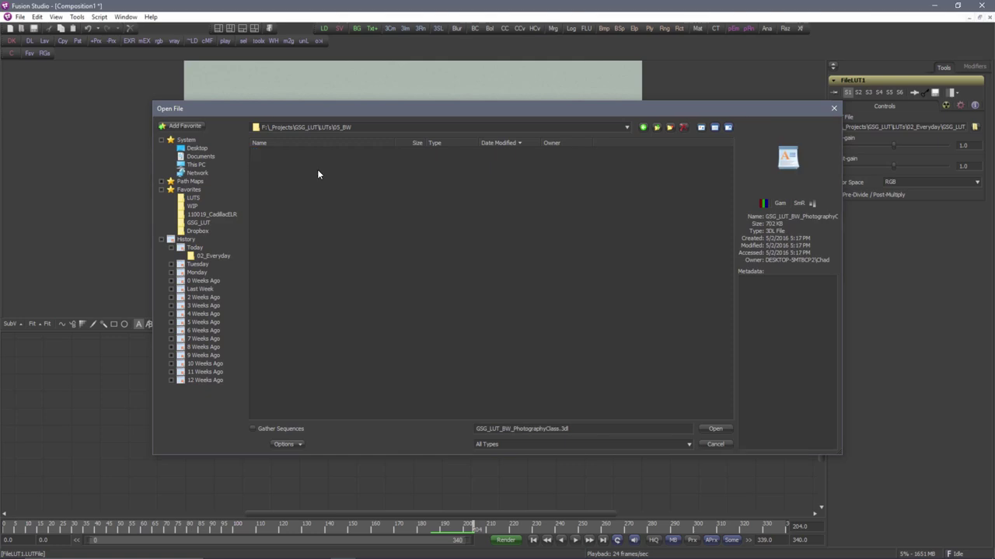
pyautogui.click(945, 105)
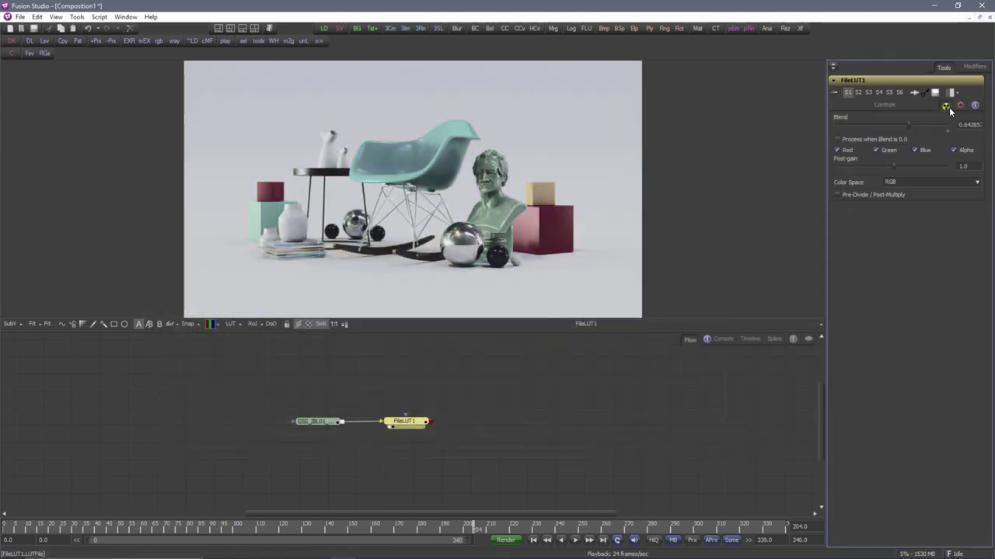
pyautogui.moveTo(910, 124); pyautogui.dragTo(946, 127)
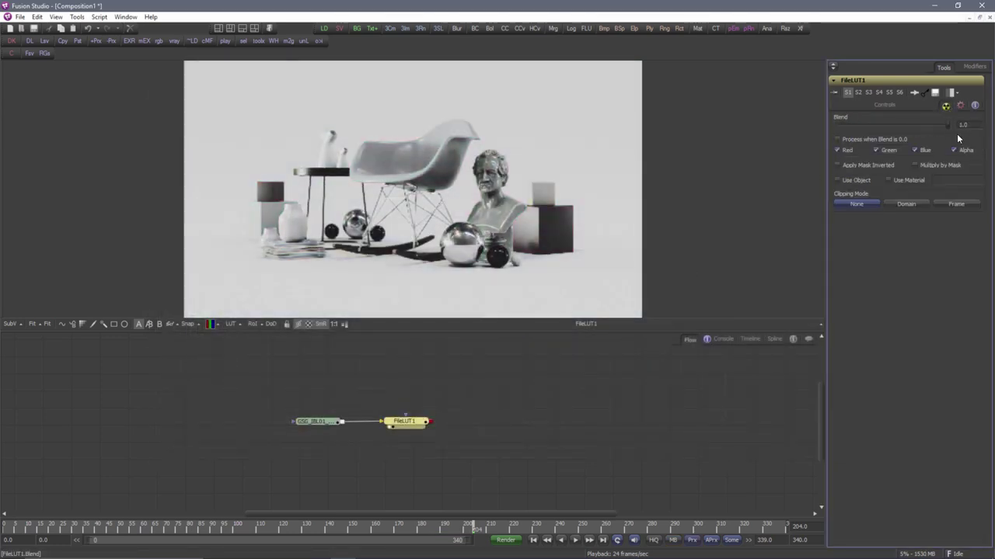
pyautogui.click(575, 540)
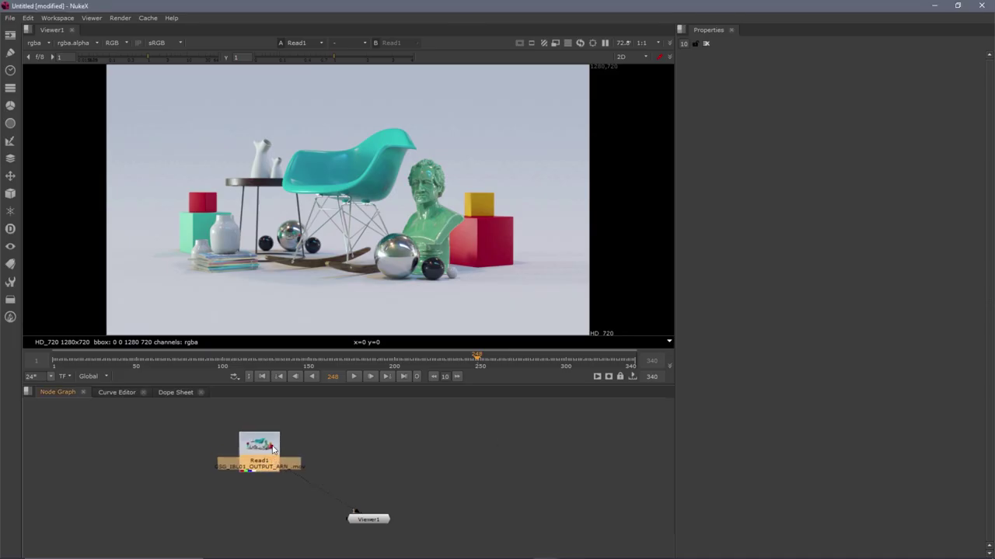
pyautogui.click(371, 378)
pyautogui.click(354, 377)
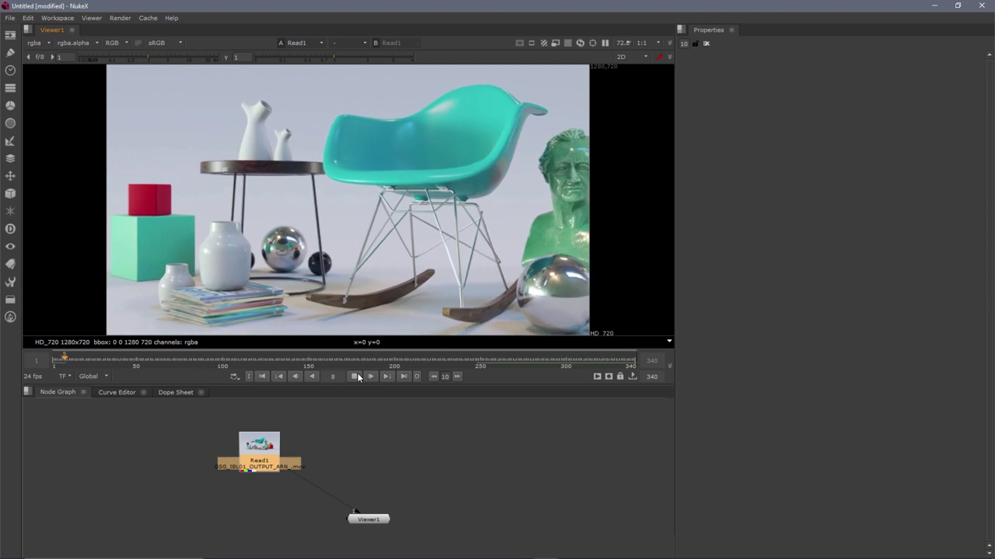
pyautogui.click(358, 377)
pyautogui.click(359, 445)
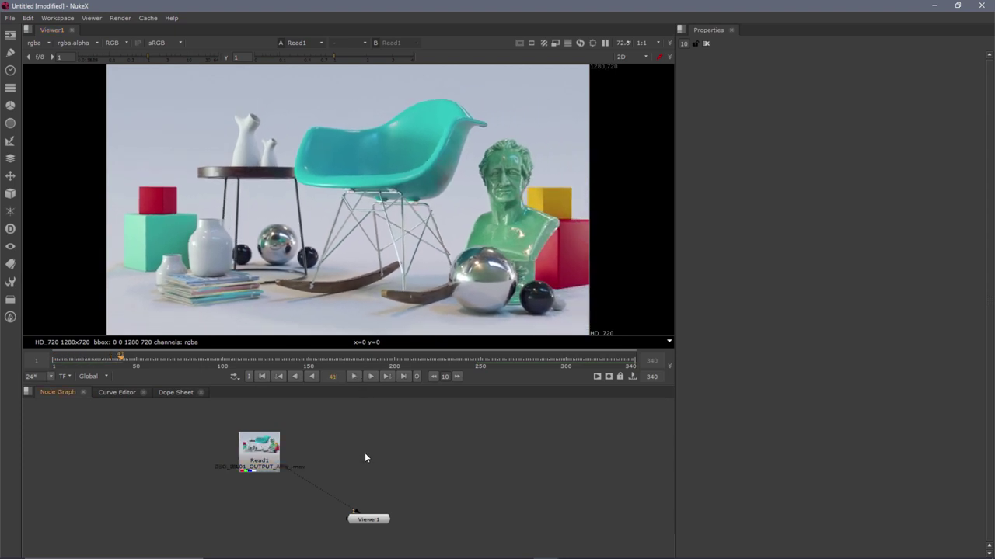
pyautogui.press('Tab')
# - Create a Vectorfield node below Read1 and show its output in Viewer1
pyautogui.write('vec')
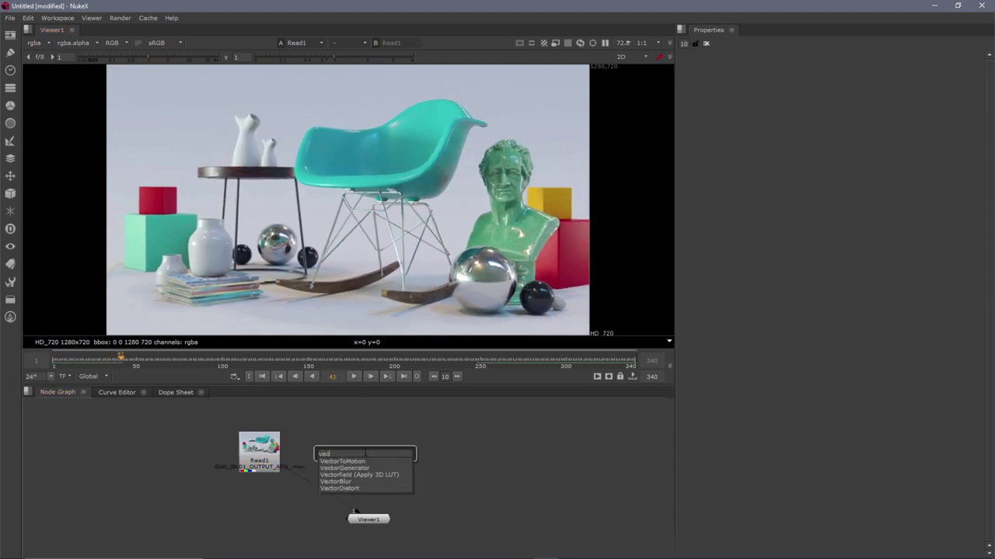
pyautogui.write('oo')
pyautogui.click(375, 475)
pyautogui.moveTo(365, 451); pyautogui.dragTo(294, 505)
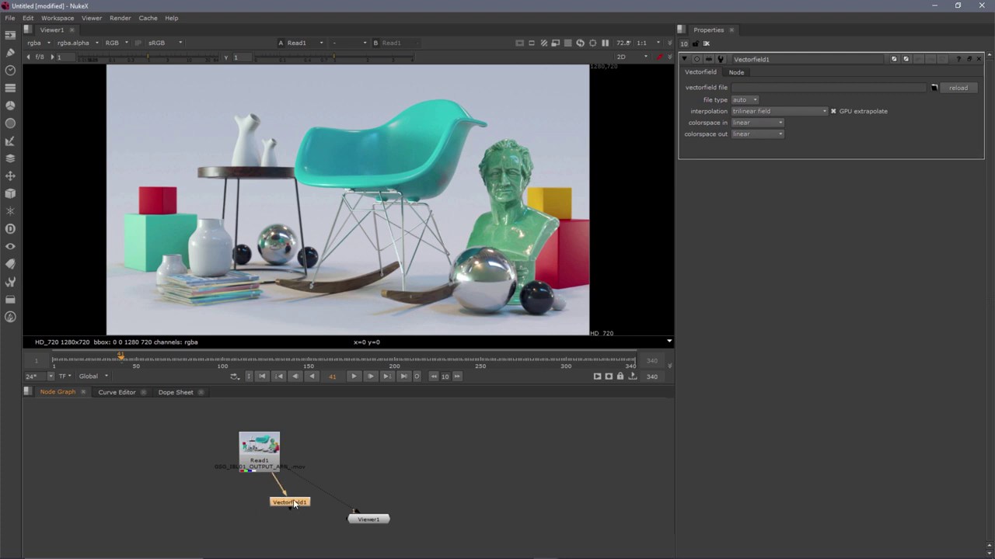
pyautogui.click(368, 519)
pyautogui.click(293, 503)
pyautogui.moveTo(293, 503); pyautogui.dragTo(300, 506)
pyautogui.press('1')
# - Load GSG_LUT_Everyday_WarmEmbrace.3dl from the 04_RAW_LUTs folder into Vectorfield1
pyautogui.click(933, 88)
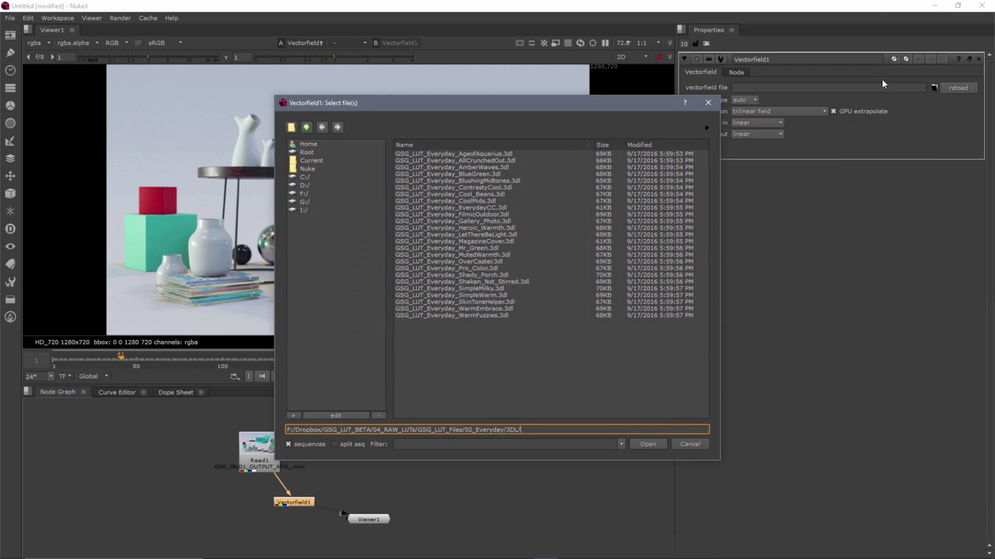
pyautogui.moveTo(568, 106); pyautogui.dragTo(533, 113)
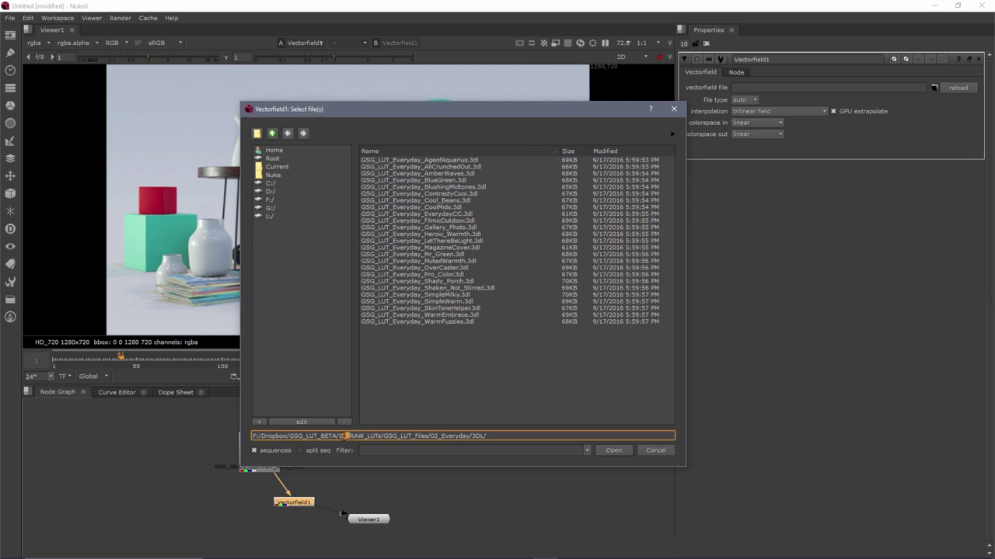
pyautogui.moveTo(340, 435); pyautogui.dragTo(375, 436)
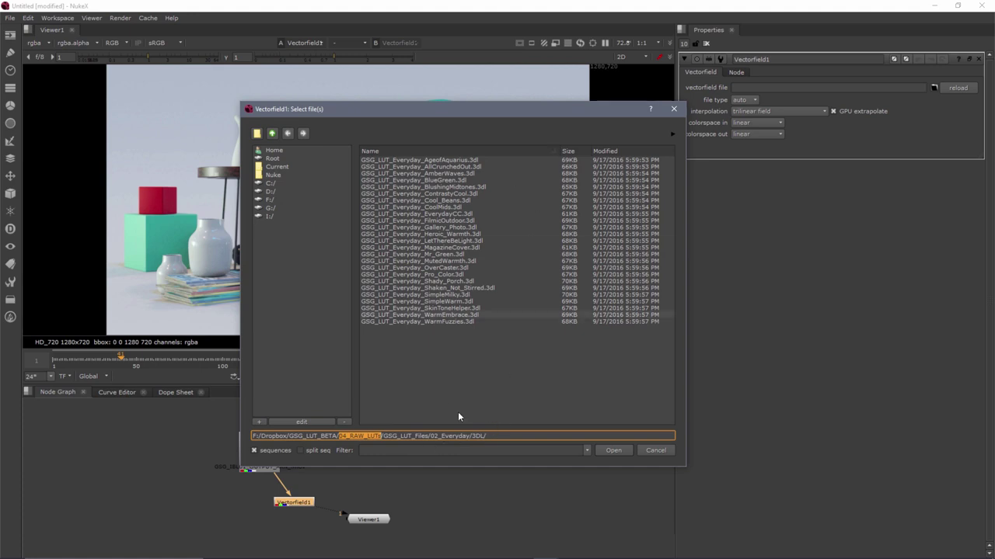
pyautogui.click(455, 359)
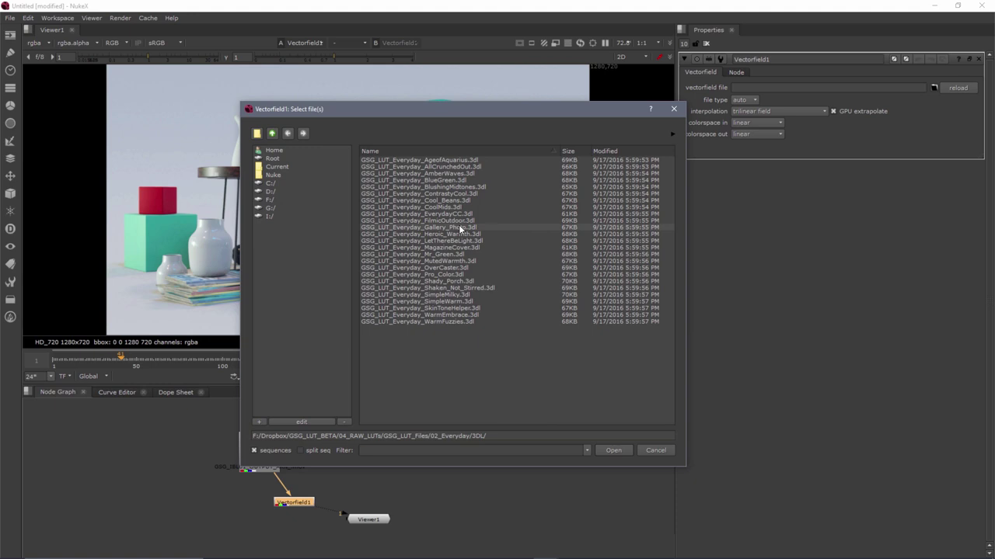
pyautogui.click(468, 315)
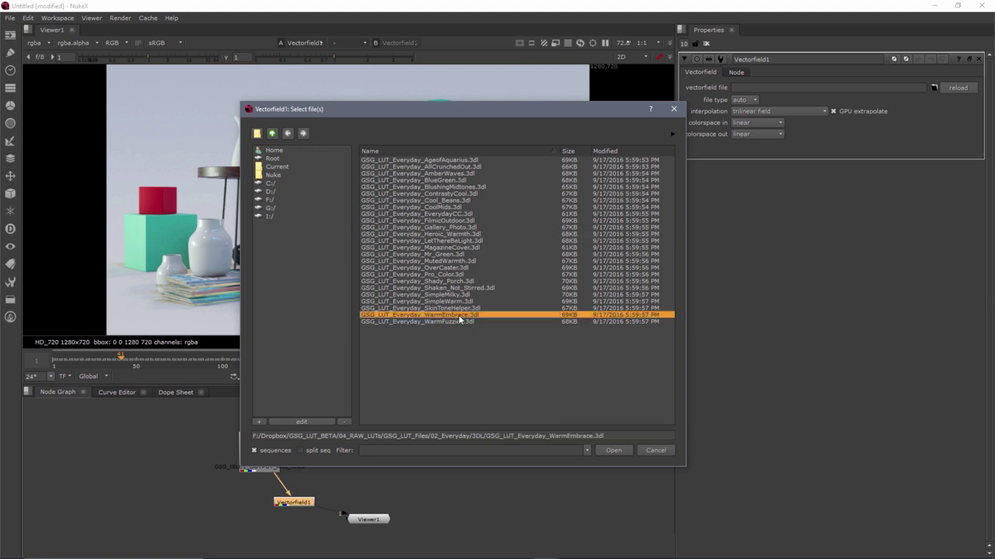
pyautogui.click(619, 451)
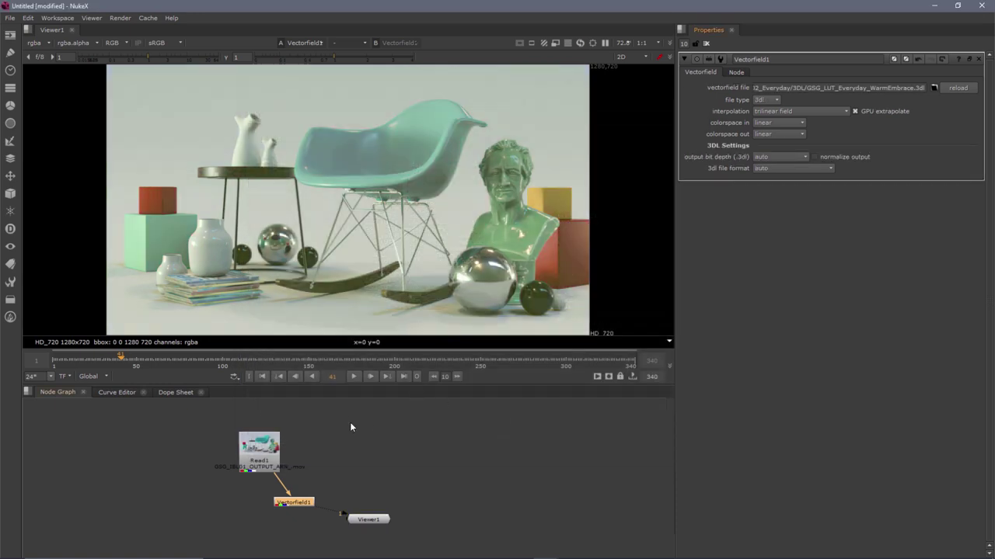
# - Set Vectorfield1's colorspace in and colorspace out both to sRGB
pyautogui.moveTo(307, 504); pyautogui.dragTo(300, 503)
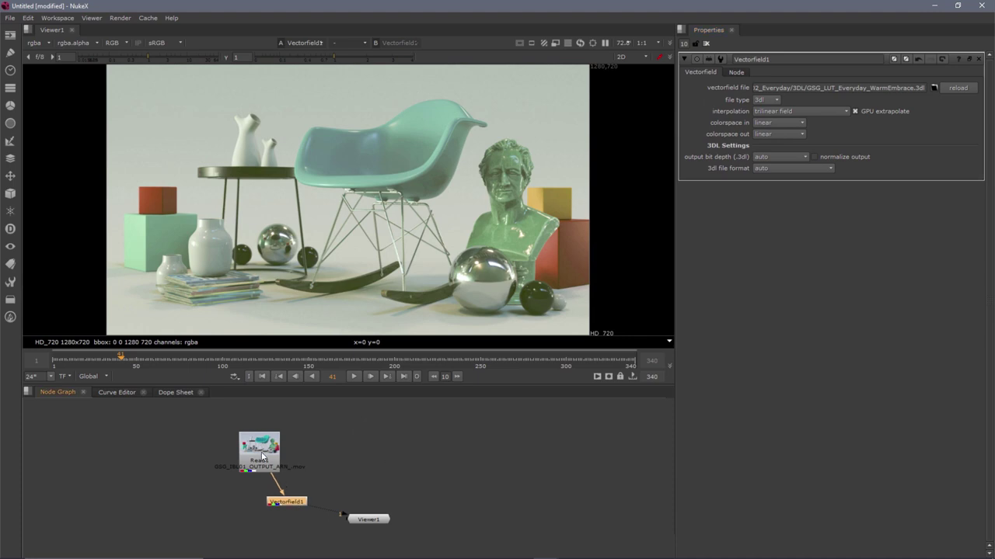
pyautogui.moveTo(262, 456); pyautogui.dragTo(261, 452)
pyautogui.click(286, 504)
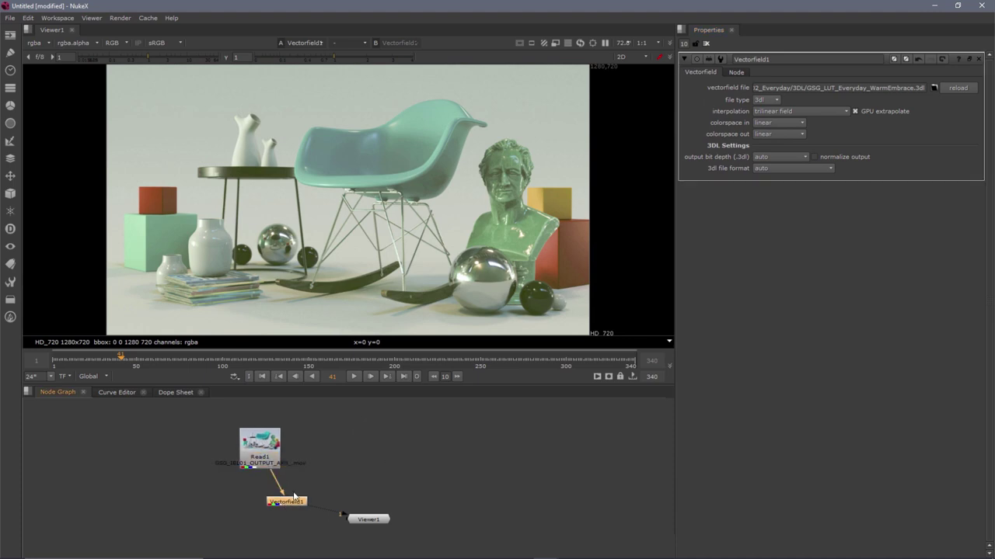
pyautogui.click(785, 122)
pyautogui.click(776, 132)
pyautogui.click(778, 134)
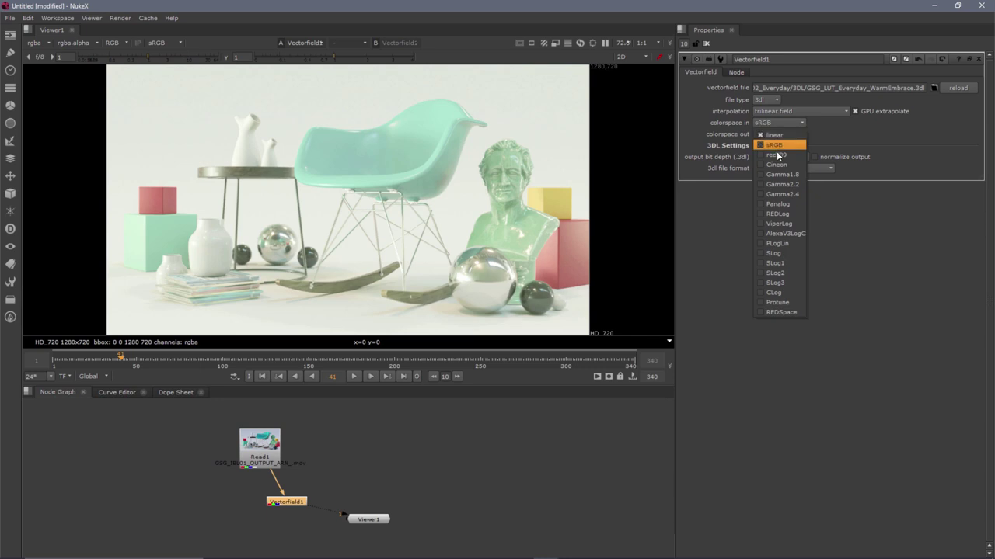
pyautogui.click(776, 145)
# - Align Vectorfield1 directly under Read1 and play back the WarmEmbrace-graded clip
pyautogui.click(266, 452)
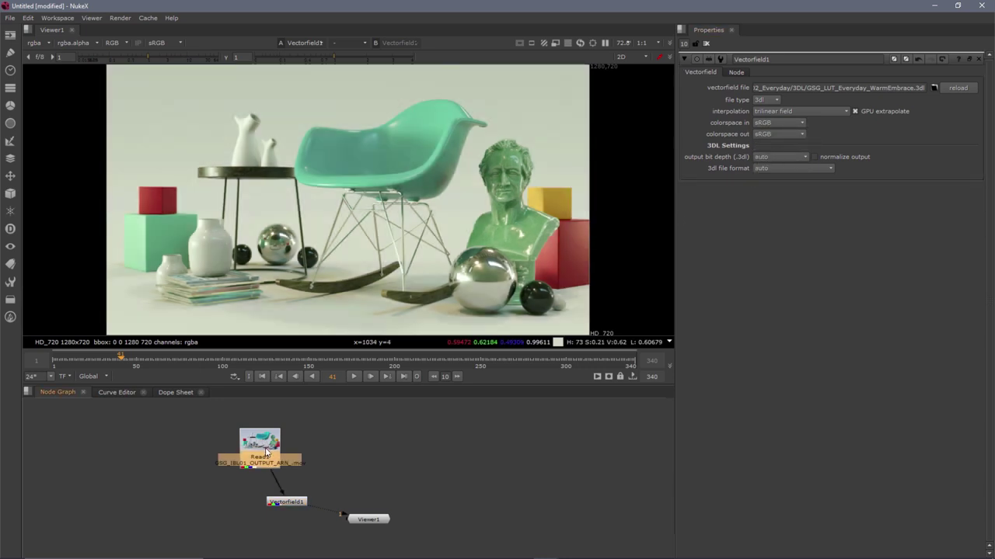
pyautogui.moveTo(265, 447); pyautogui.dragTo(239, 440)
pyautogui.moveTo(300, 504); pyautogui.dragTo(289, 500)
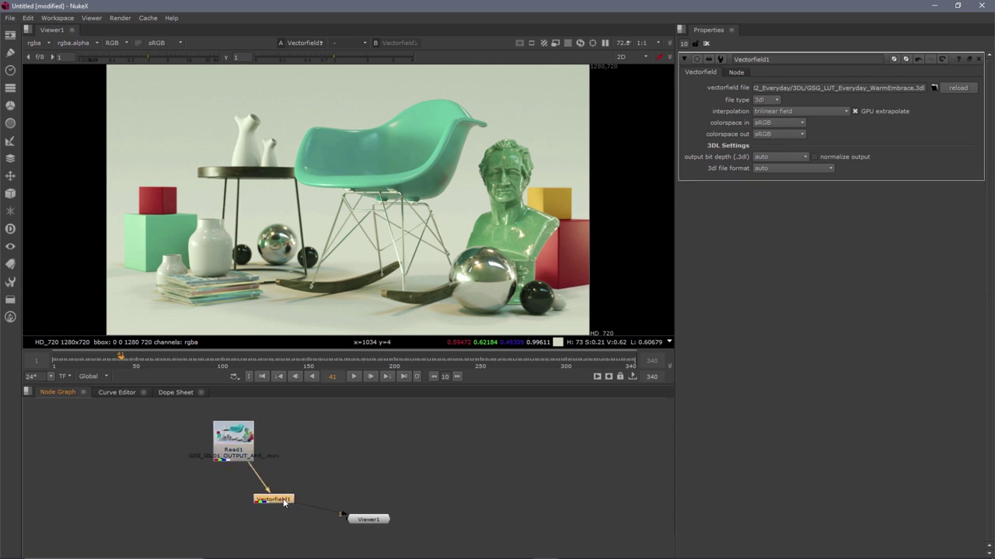
pyautogui.click(353, 377)
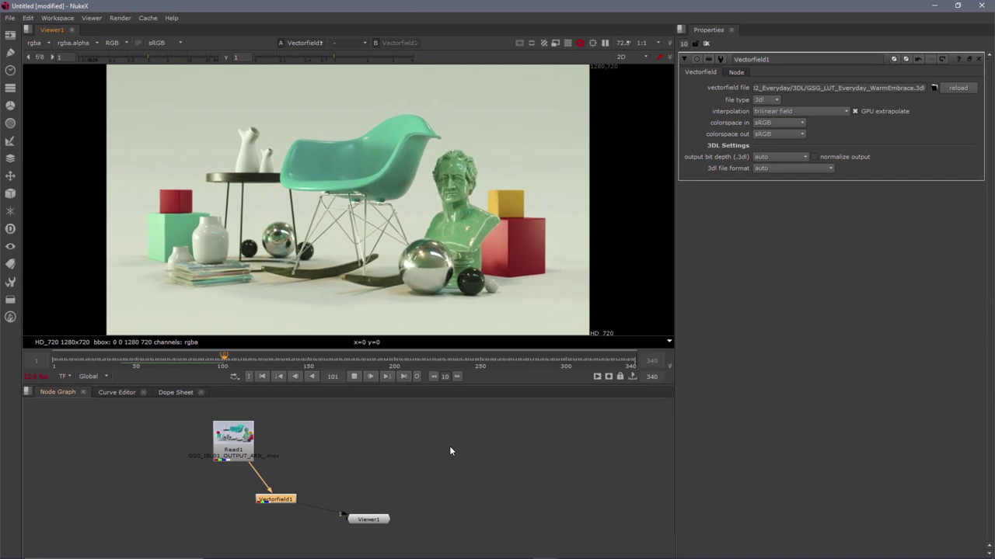
pyautogui.click(354, 377)
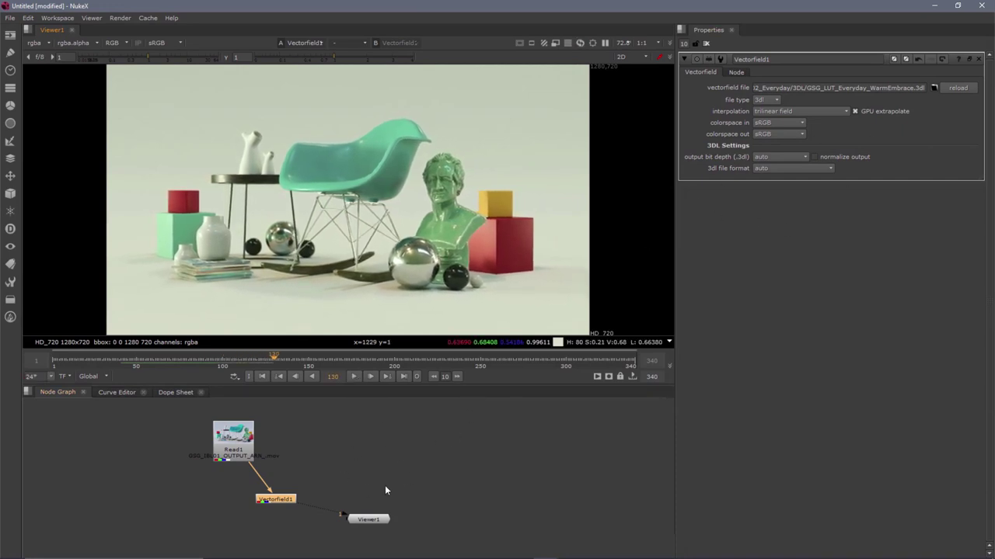
pyautogui.moveTo(284, 502); pyautogui.dragTo(244, 500)
pyautogui.click(339, 458)
# - Add a Blend node fed by Vectorfield1 and Read1, and view Blend1 in Viewer1
pyautogui.press('Tab')
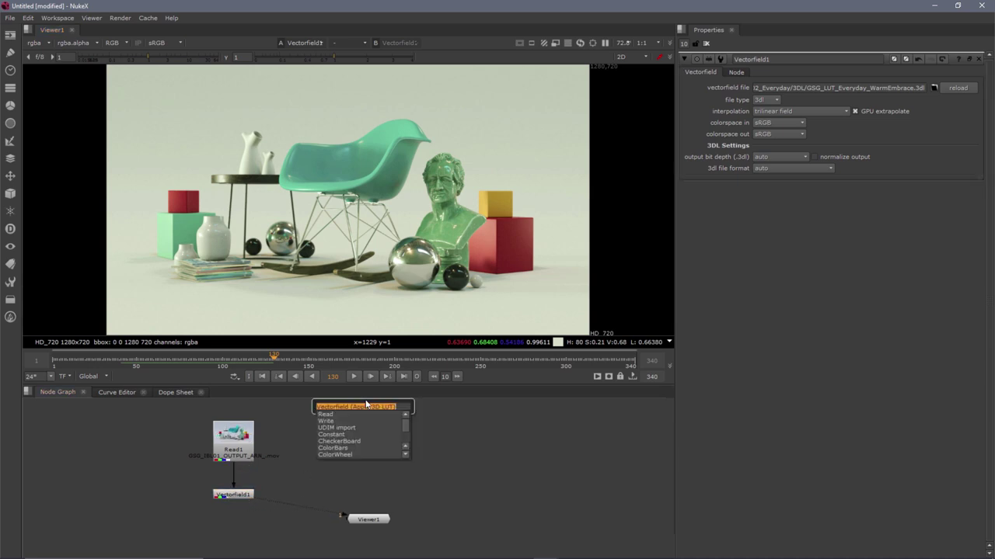
pyautogui.write('ble')
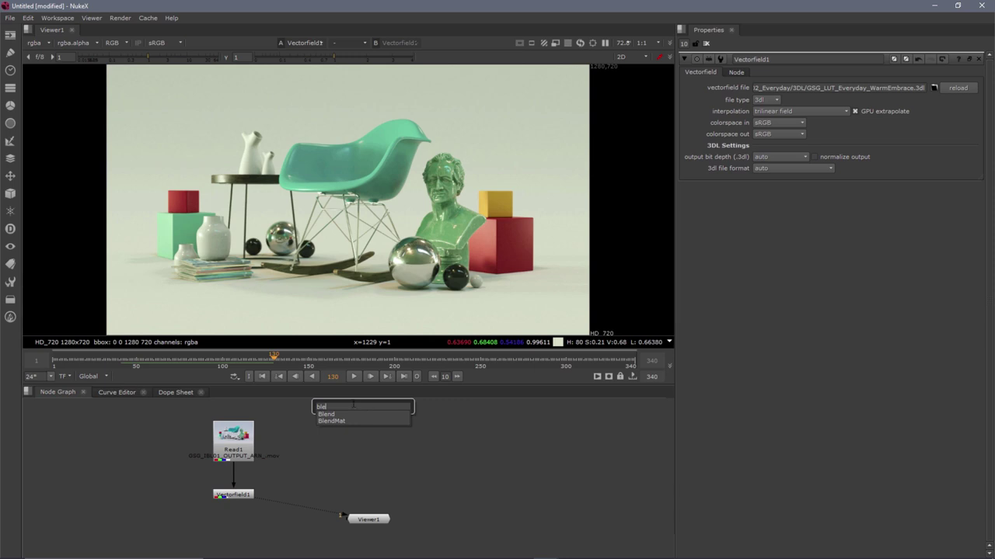
pyautogui.press('Return')
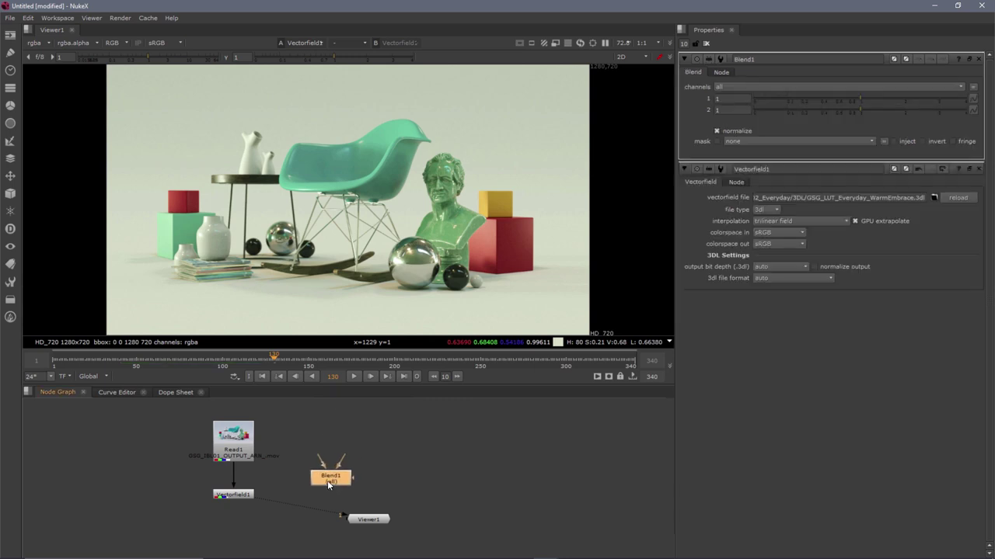
pyautogui.moveTo(321, 464); pyautogui.dragTo(244, 498)
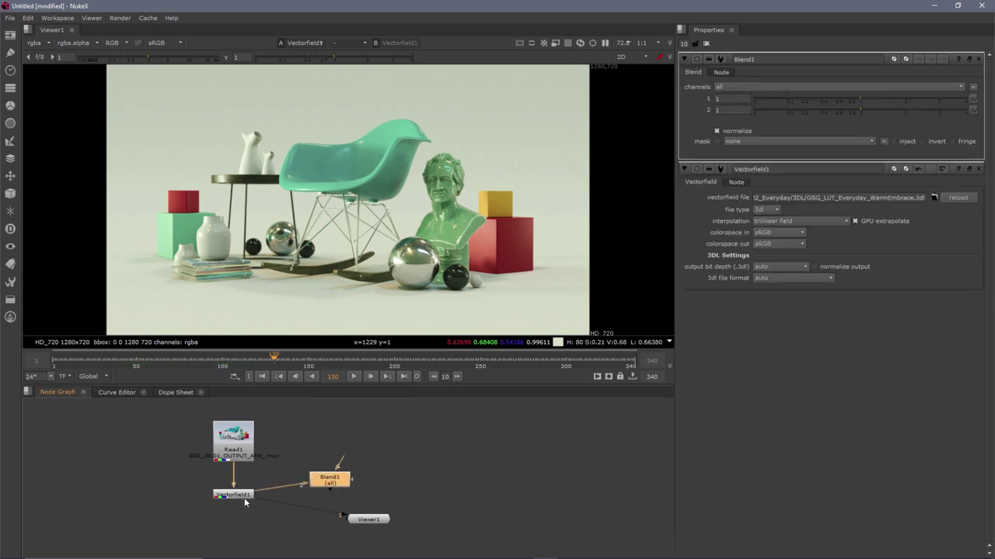
pyautogui.moveTo(334, 461); pyautogui.dragTo(268, 453)
pyautogui.moveTo(340, 485); pyautogui.dragTo(344, 486)
pyautogui.click(368, 519)
pyautogui.click(330, 480)
pyautogui.press('1')
pyautogui.moveTo(335, 478); pyautogui.dragTo(332, 477)
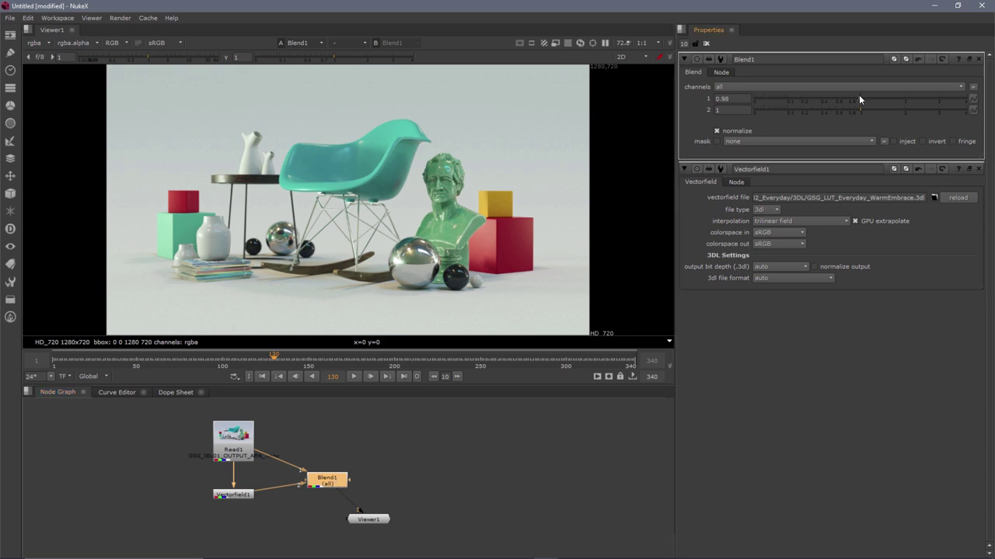
# - Set Blend1's input weights to 0.12 and 0.96 and play the clip to review
pyautogui.moveTo(859, 98); pyautogui.dragTo(738, 104)
pyautogui.moveTo(739, 103); pyautogui.dragTo(792, 103)
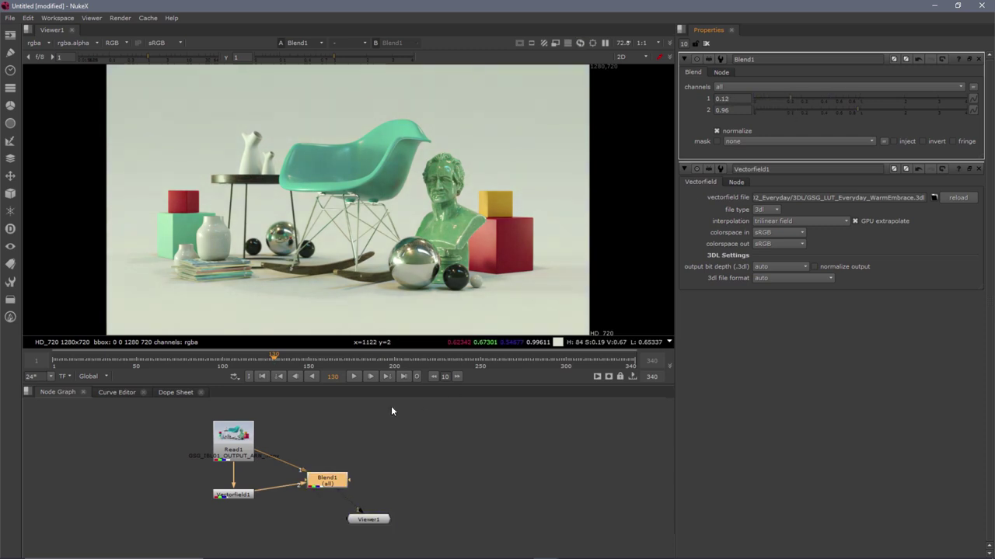
pyautogui.click(356, 376)
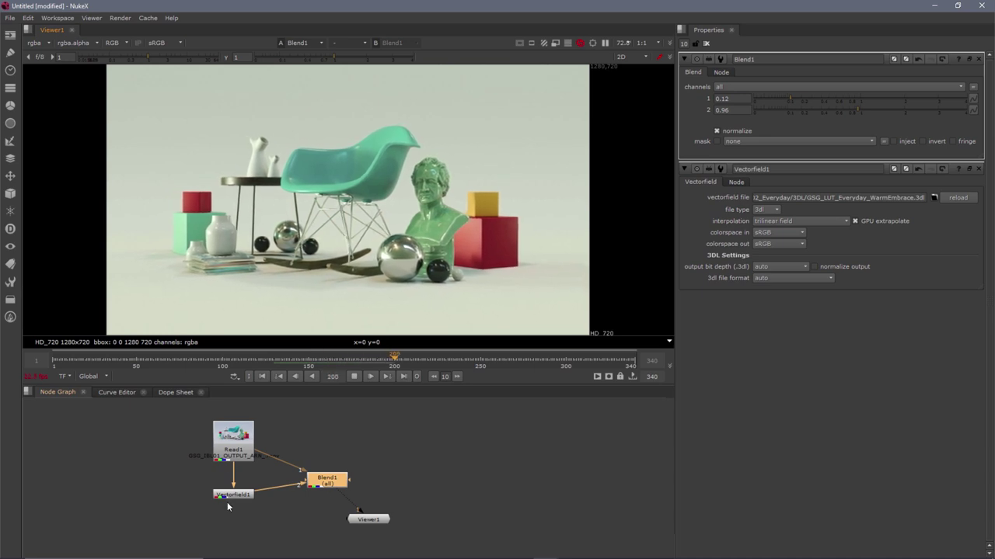
pyautogui.moveTo(123, 441); pyautogui.dragTo(242, 529)
pyautogui.moveTo(153, 504); pyautogui.dragTo(244, 428)
# - Drag the Read1 node further up in the NukeX node graph
pyautogui.click(418, 430)
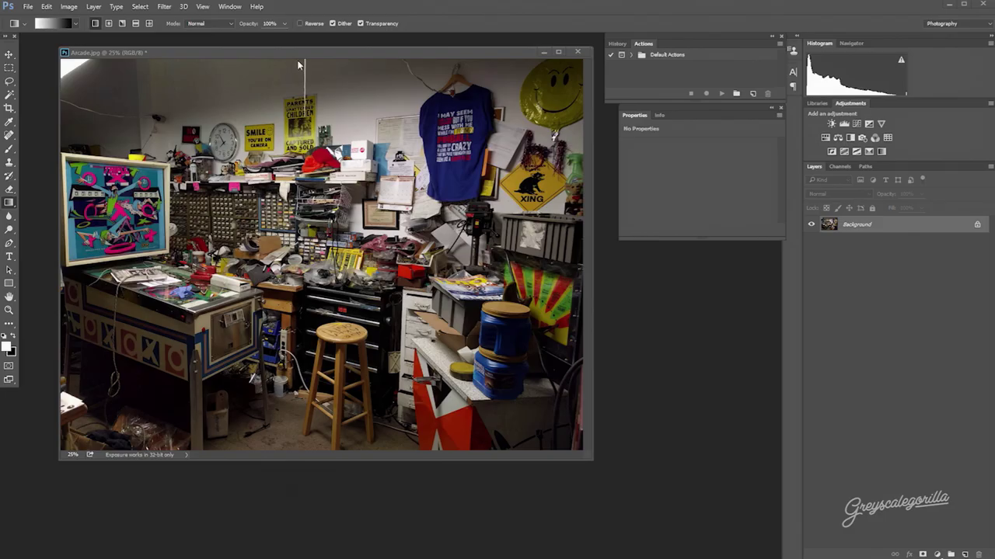
# - Nudge the Arcade.jpg window down and right, then add a Color Lookup adjustment layer
pyautogui.moveTo(294, 56); pyautogui.dragTo(314, 78)
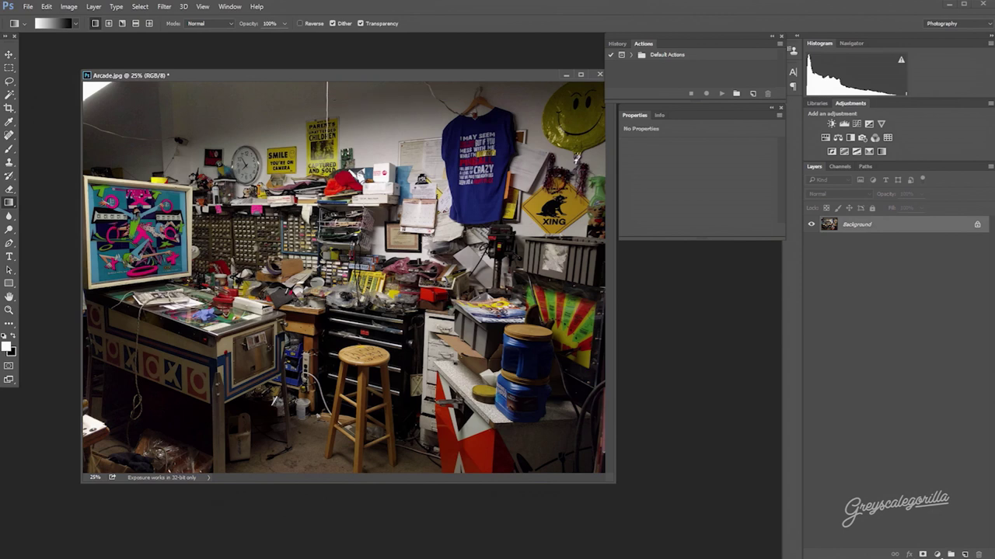
pyautogui.moveTo(447, 77); pyautogui.dragTo(452, 104)
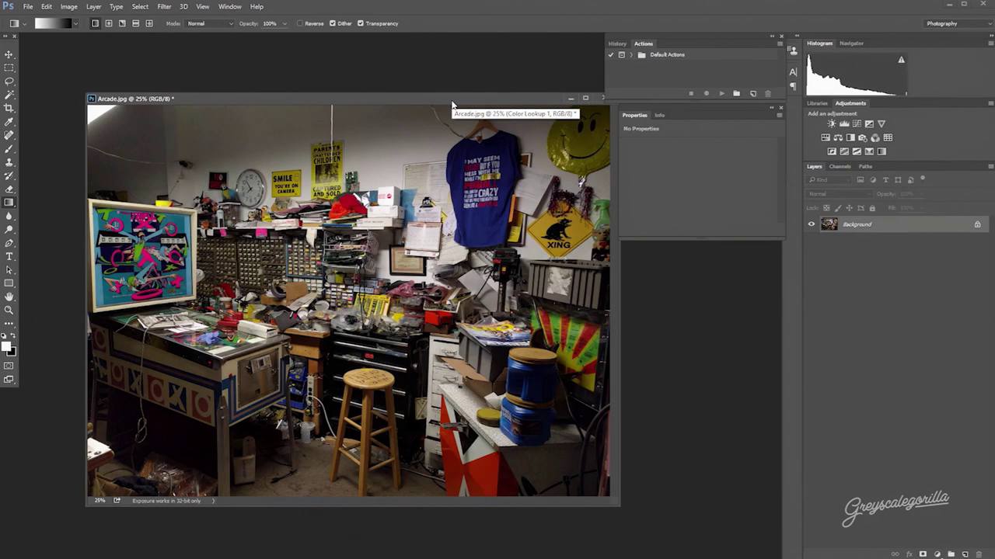
pyautogui.moveTo(453, 104)
pyautogui.mouseDown()
pyautogui.moveTo(419, 89)
pyautogui.moveTo(446, 96)
pyautogui.mouseUp()
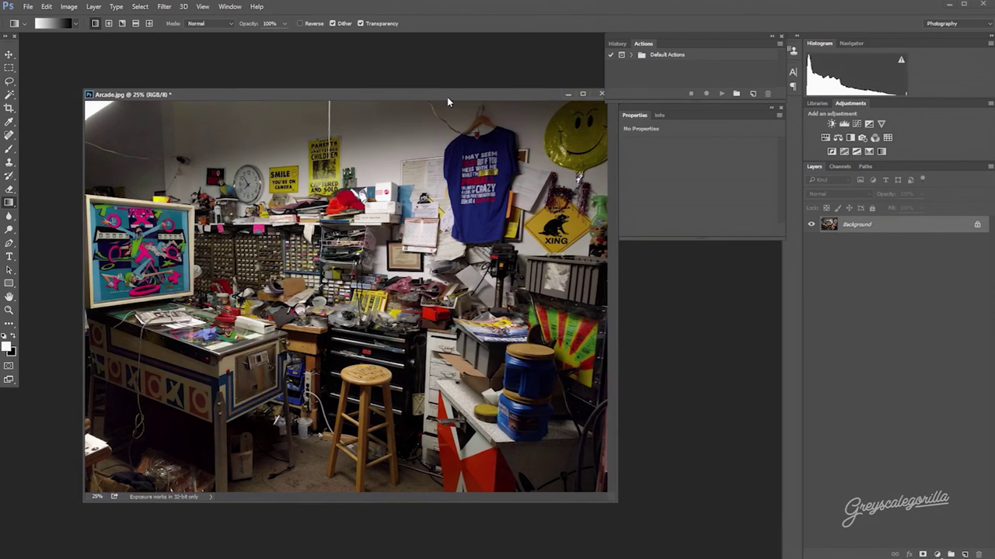
pyautogui.click(888, 139)
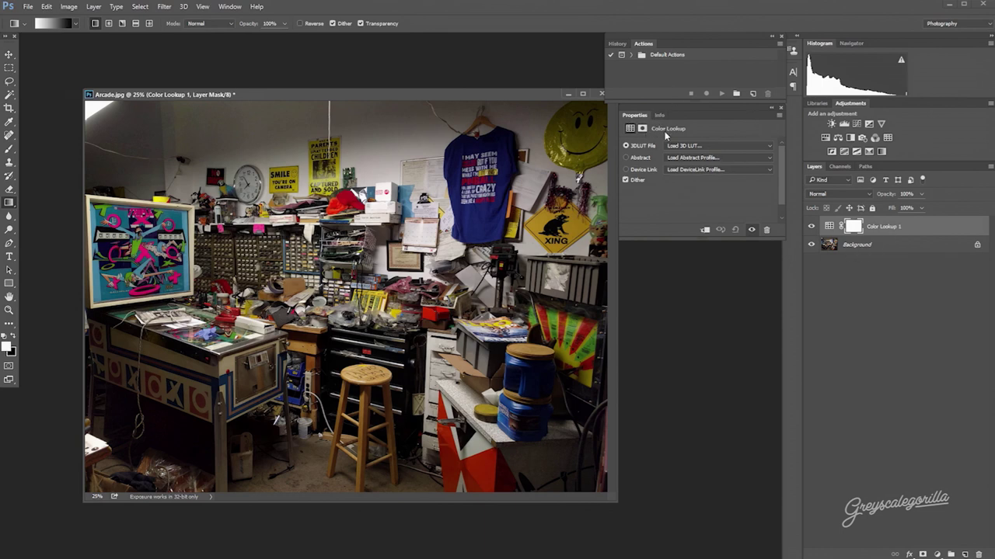
# - Open the 3DLUT File list and scroll through the GSG Basic, BW and Cinematic LUTs
pyautogui.click(690, 148)
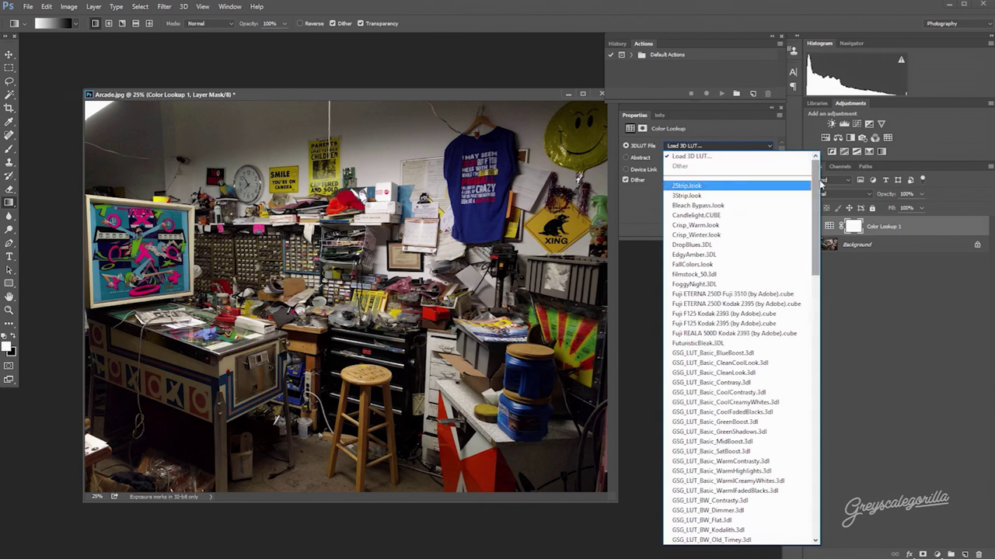
pyautogui.moveTo(821, 194); pyautogui.dragTo(817, 227)
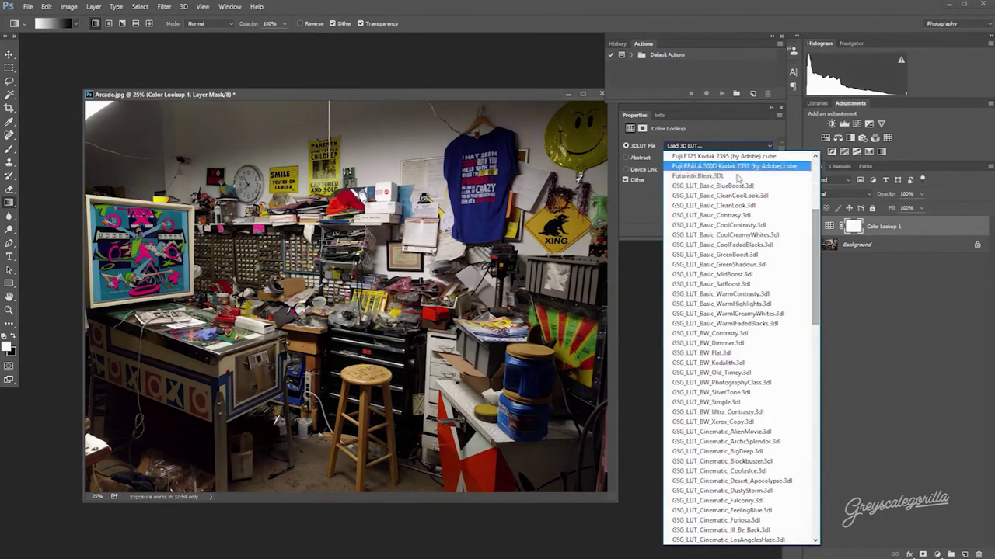
pyautogui.moveTo(815, 244); pyautogui.dragTo(816, 245)
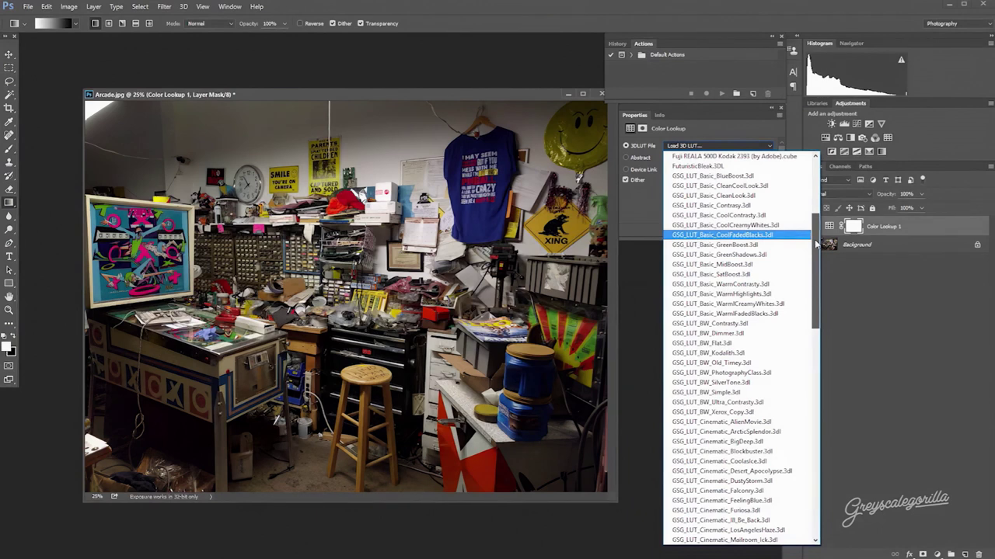
pyautogui.moveTo(816, 245); pyautogui.dragTo(816, 267)
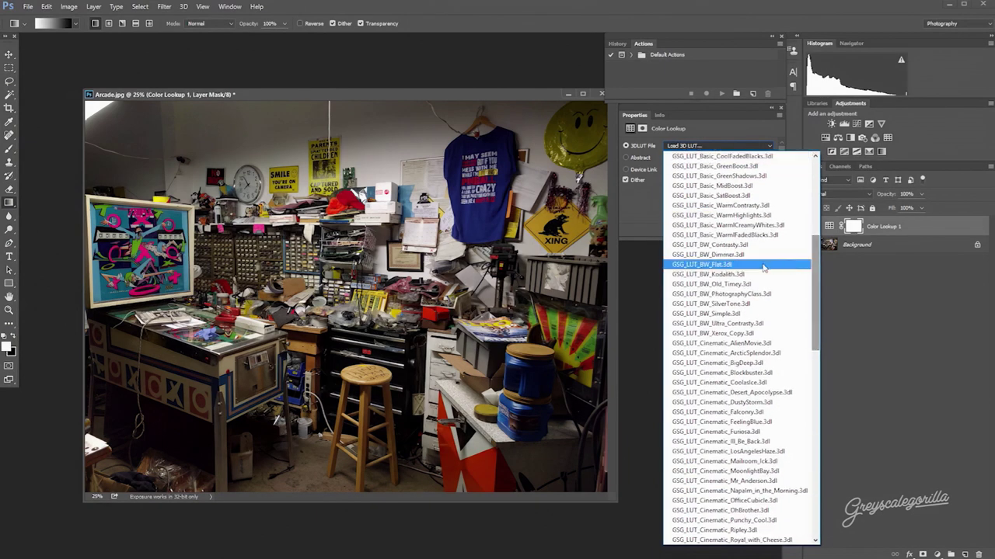
# - Step from GSG_LUT_BW_Contrasty through Kodalith to GSG_LUT_BW_PhotographyClass.3dl
pyautogui.click(759, 246)
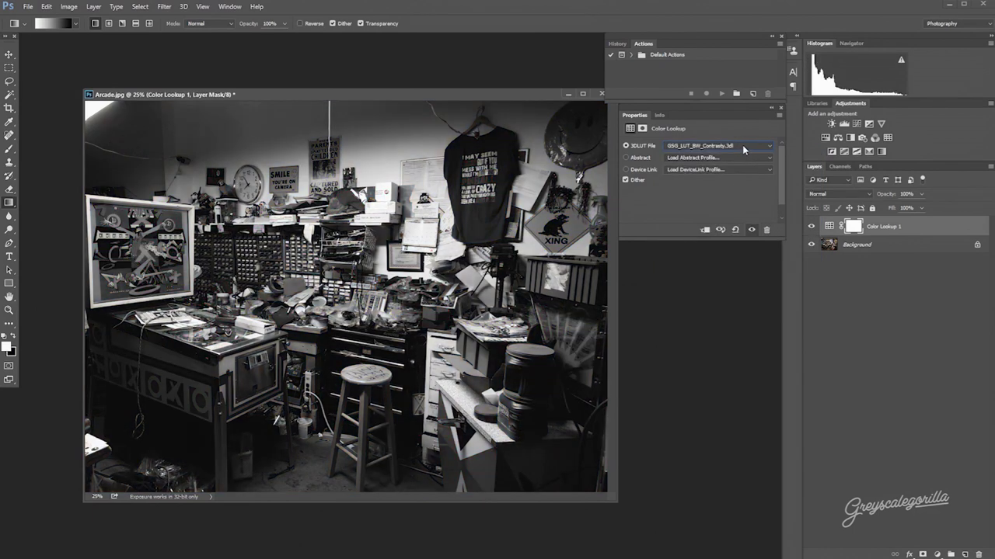
pyautogui.press('Down')
pyautogui.press('Down')
pyautogui.press('Down')
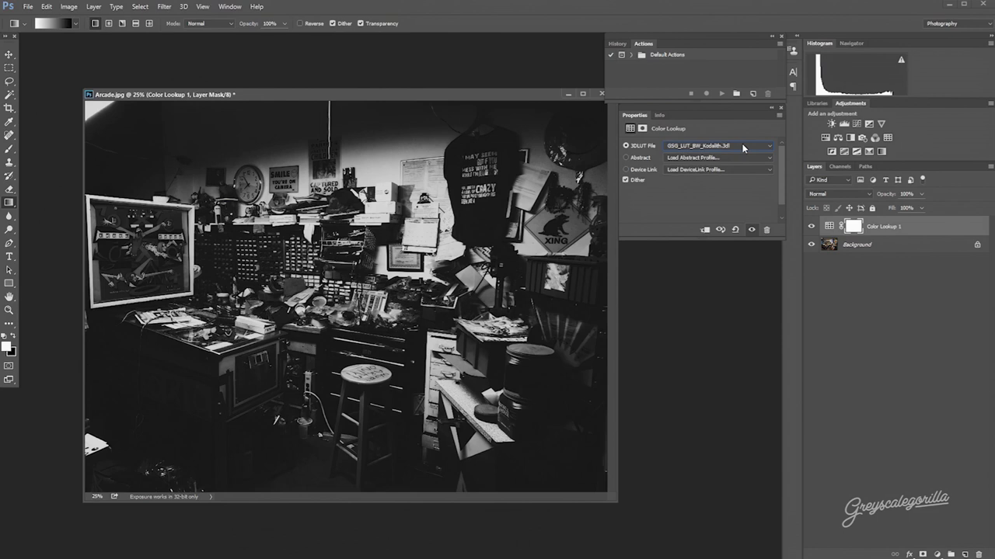
pyautogui.press('Down')
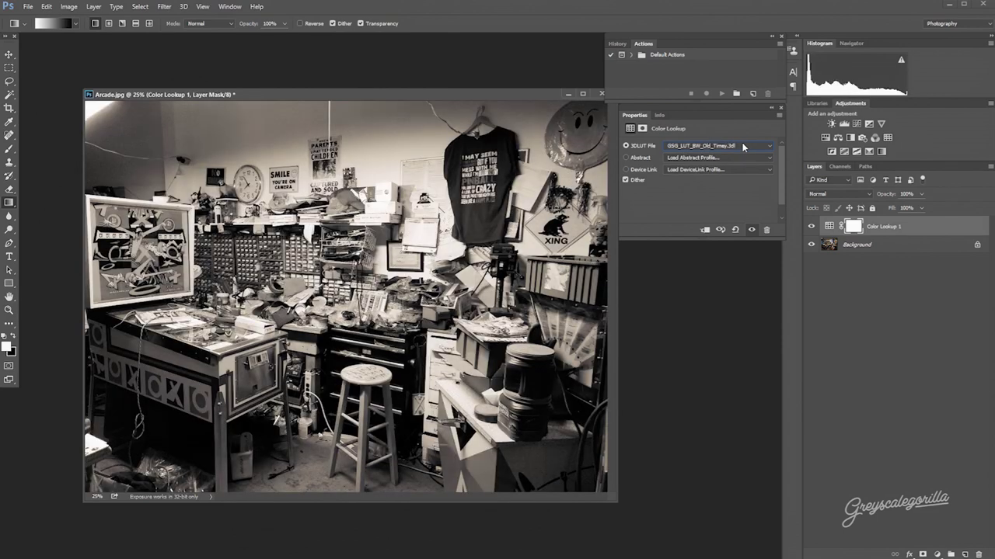
pyautogui.press('Down')
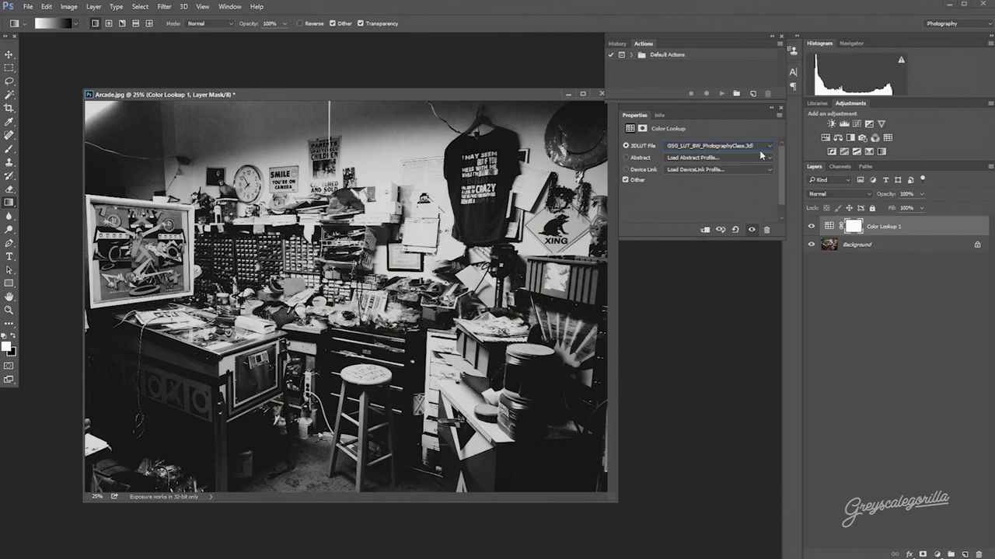
pyautogui.click(752, 151)
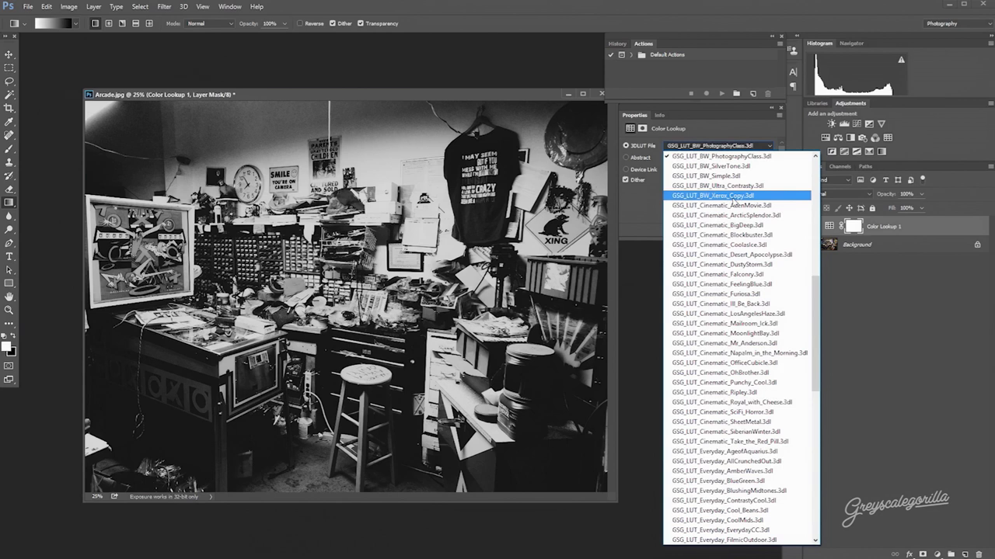
# - Try the AlienMovie, ArcticSplendor and LosAngelesHaze LUTs, settling on GSG_LUT_Cinematic_OhBrother.3dl
pyautogui.click(704, 207)
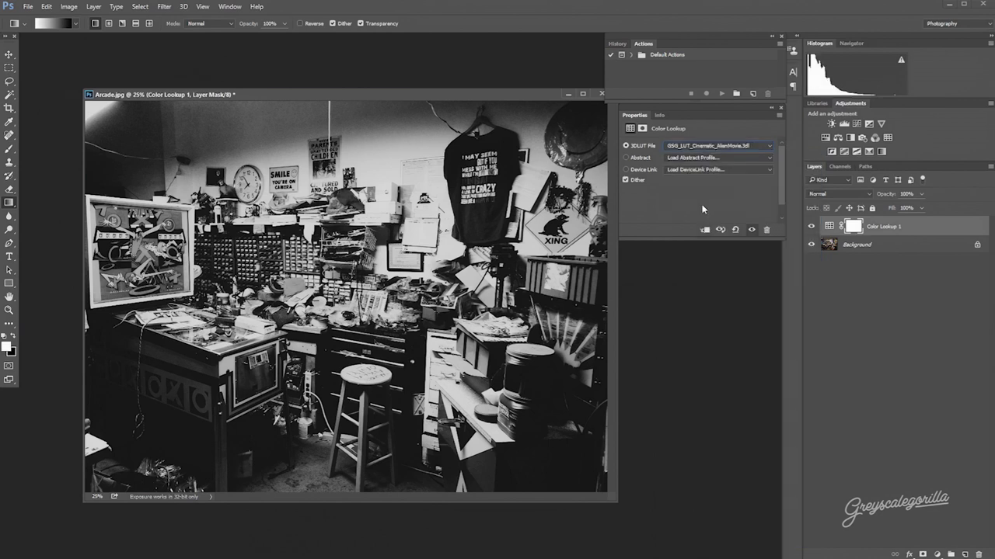
pyautogui.click(708, 148)
pyautogui.click(709, 149)
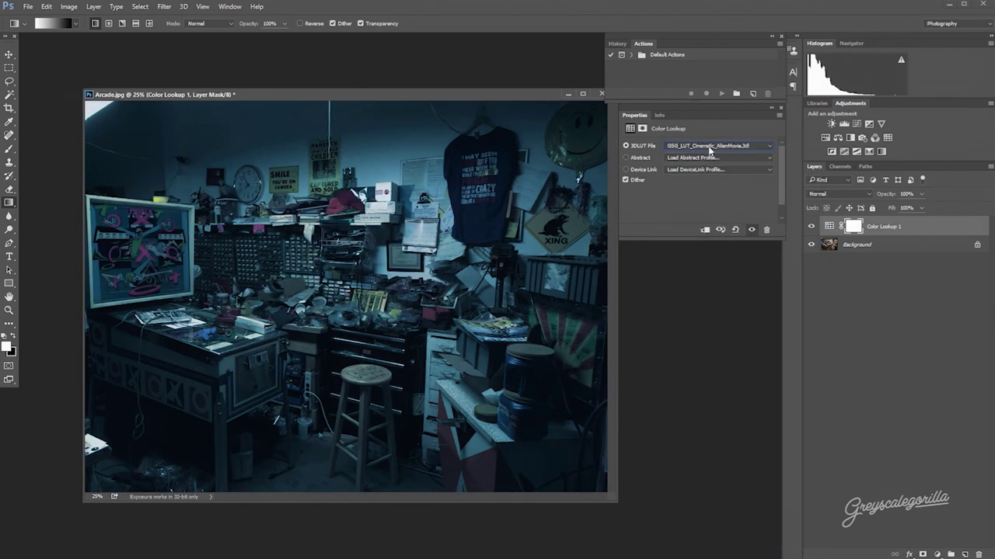
pyautogui.press('Down')
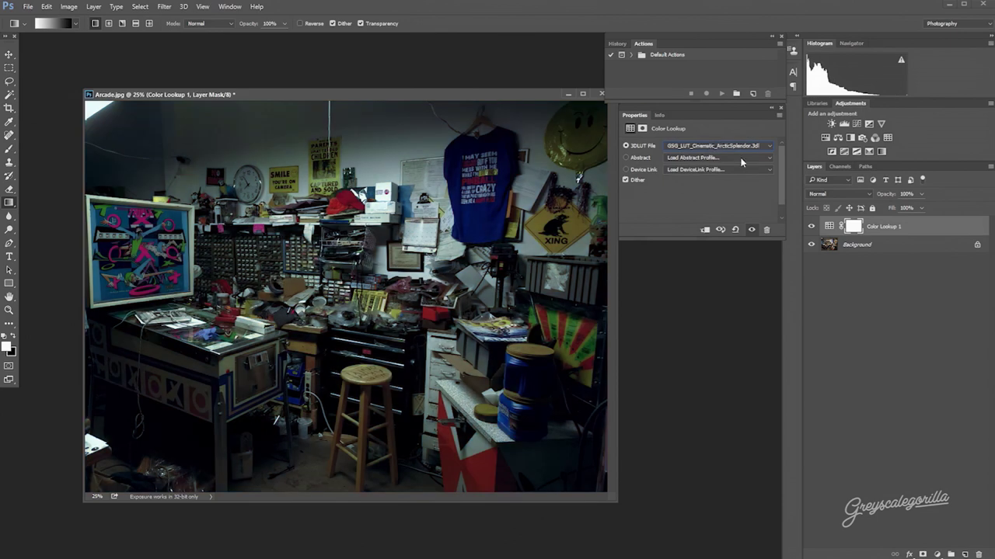
pyautogui.click(742, 147)
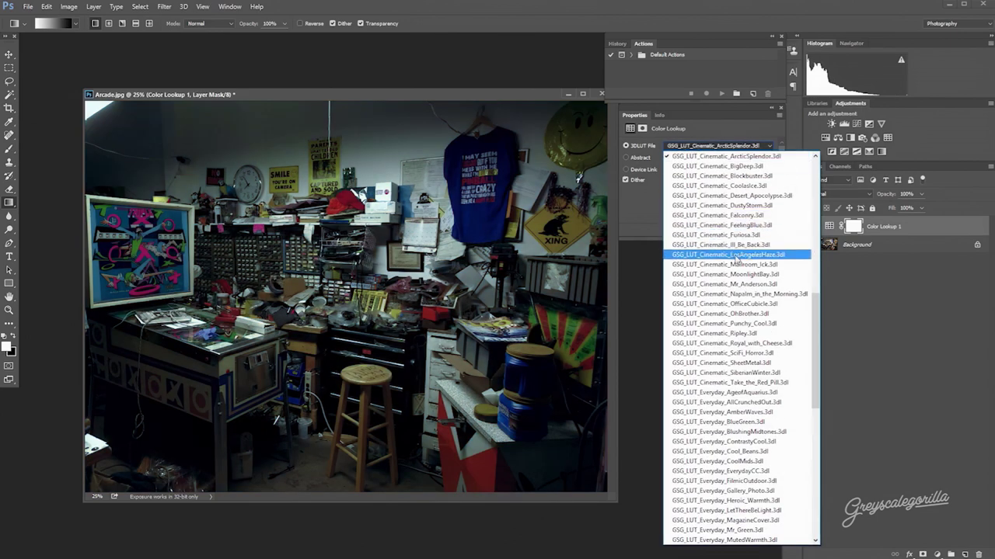
pyautogui.click(737, 256)
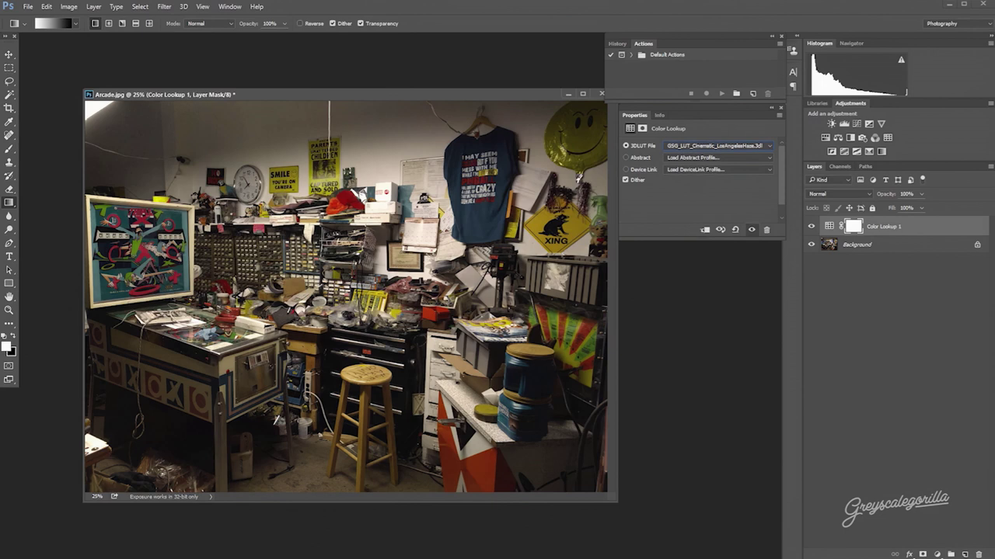
pyautogui.click(756, 147)
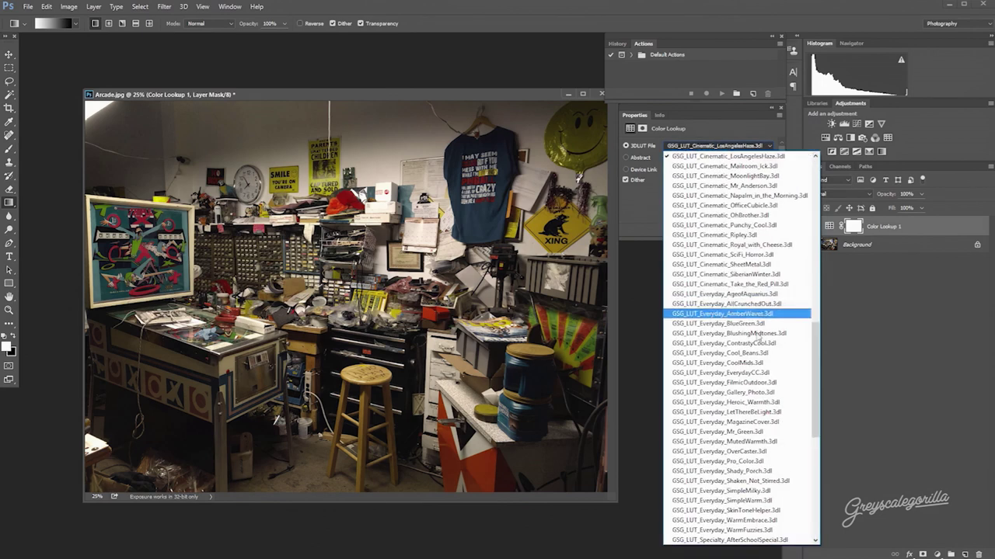
pyautogui.scroll(2, 753, 260)
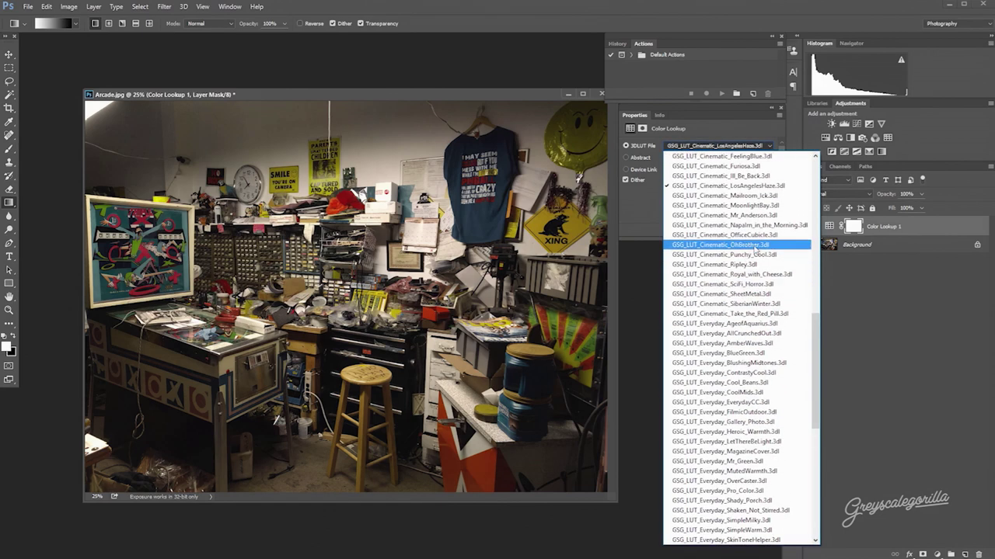
pyautogui.click(755, 247)
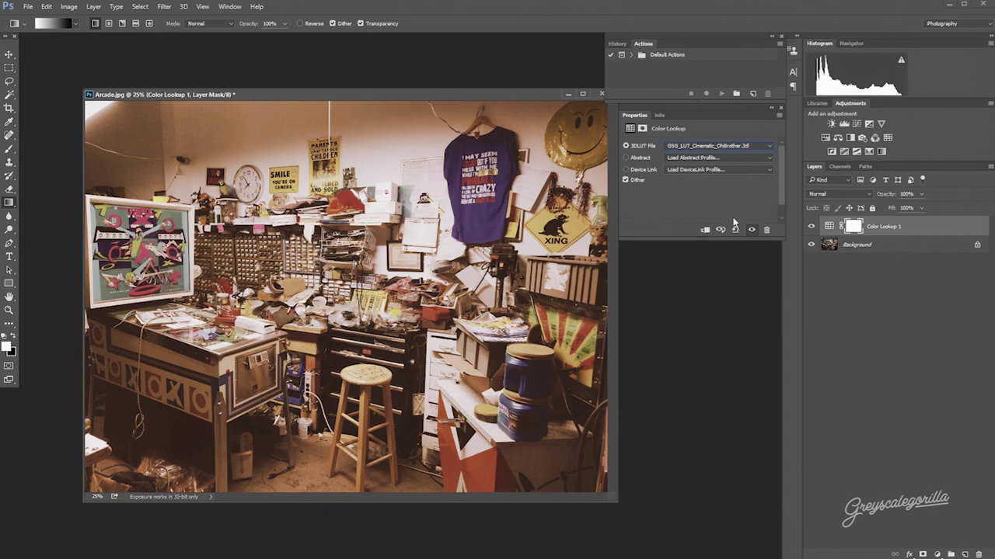
pyautogui.click(726, 148)
pyautogui.scroll(2, 765, 295)
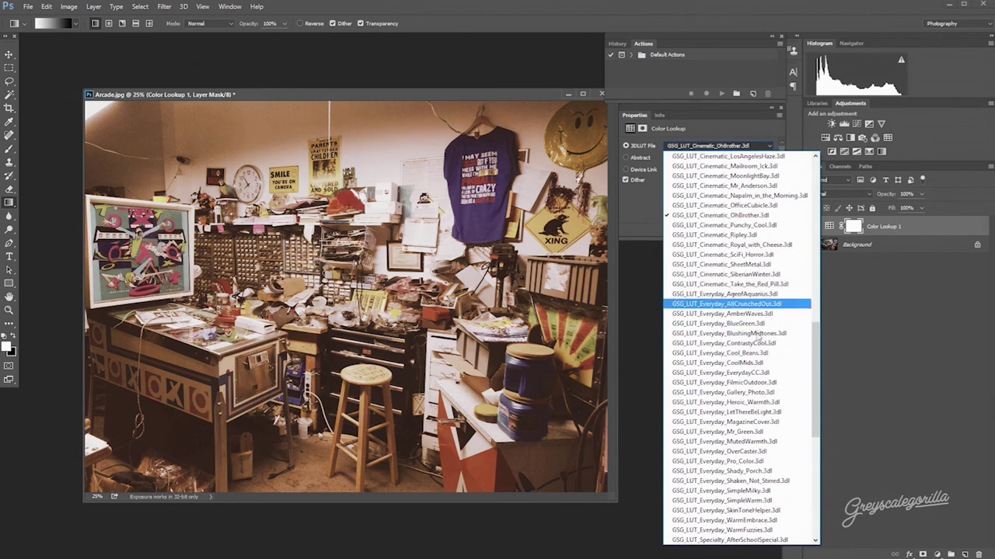
# - Try Everyday_AgeofAquarius, then apply GSG_LUT_Everyday_MagazineCover.3dl to Color Lookup 1
pyautogui.scroll(-2, 750, 458)
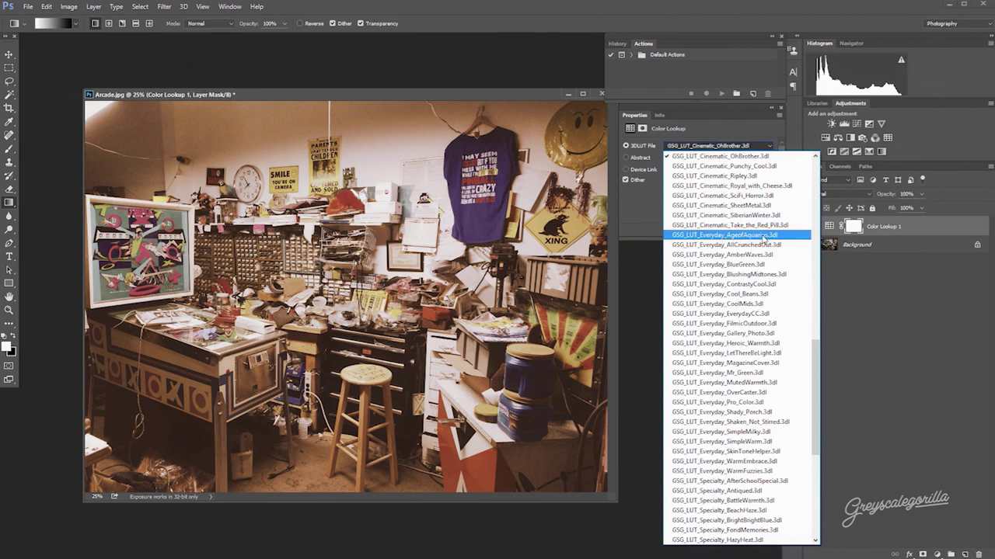
pyautogui.click(764, 239)
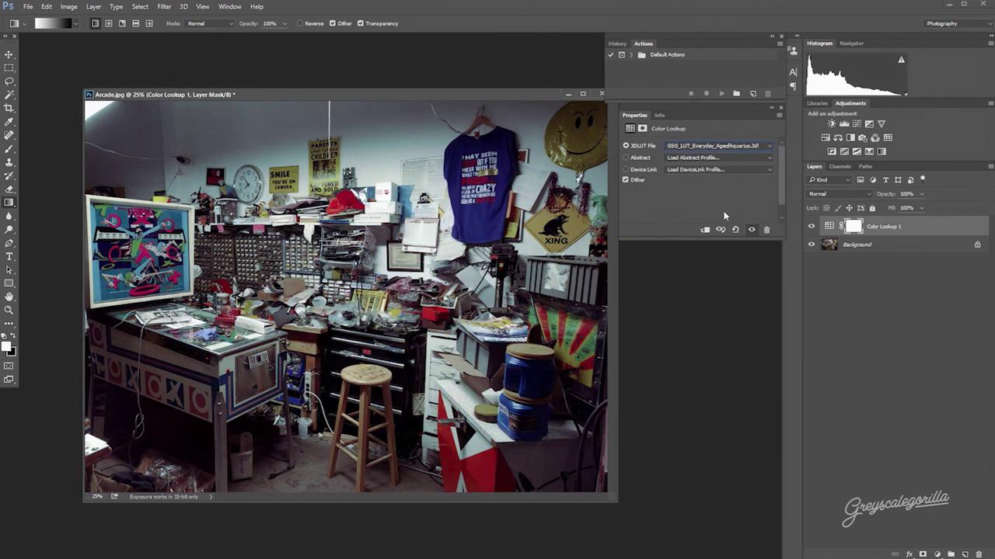
pyautogui.click(742, 150)
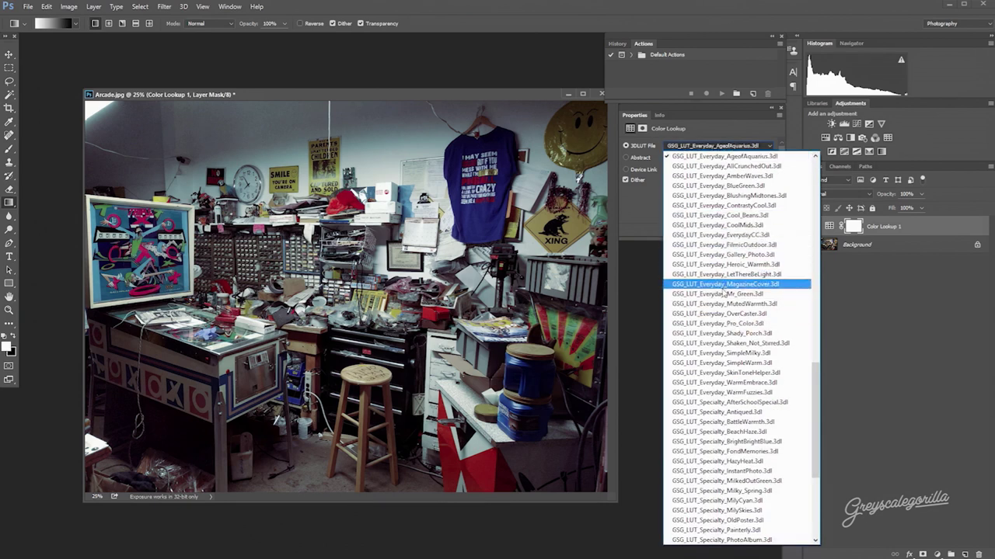
pyautogui.click(705, 284)
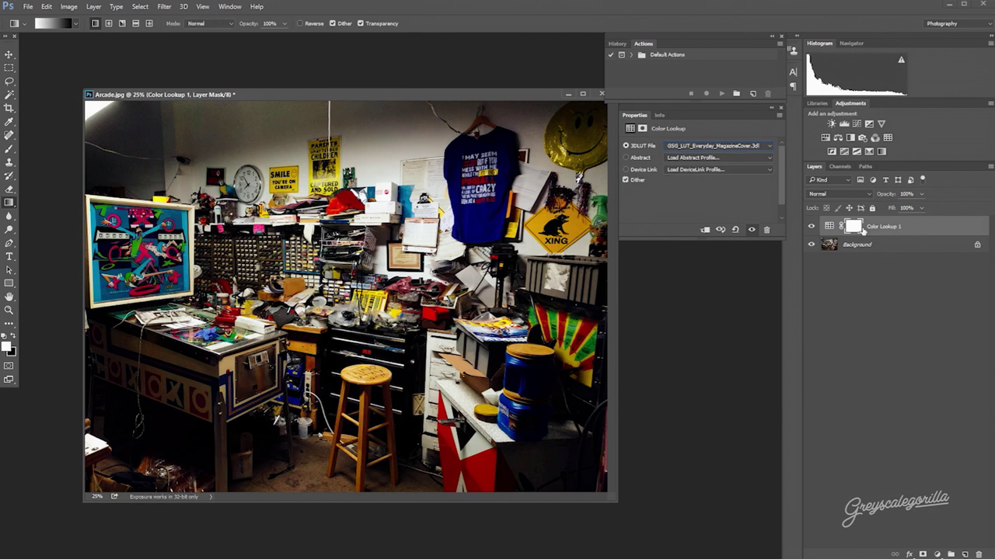
# - Set Color Lookup 1's opacity to 50%, then back to 100%
pyautogui.click(906, 195)
pyautogui.write('50')
pyautogui.press('Return')
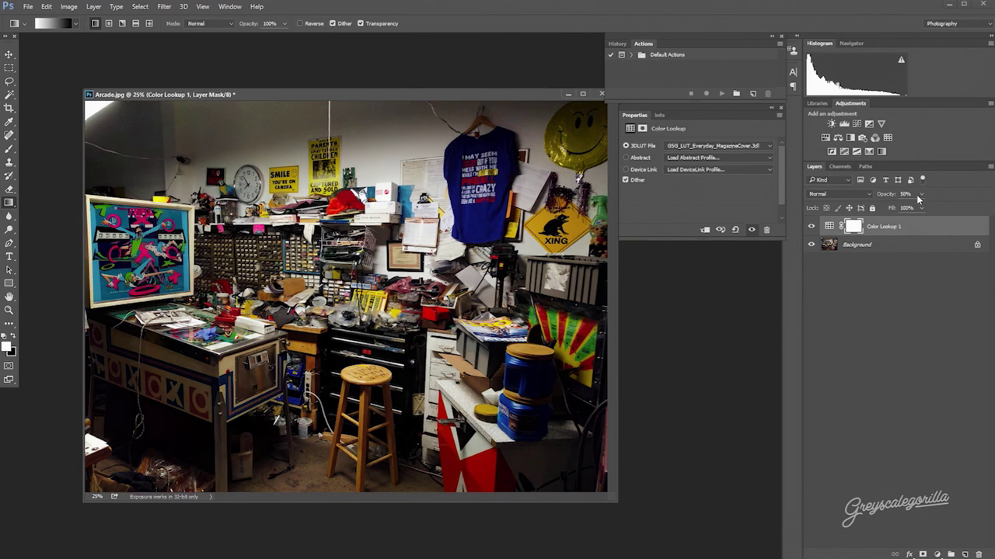
pyautogui.click(905, 194)
pyautogui.write('100')
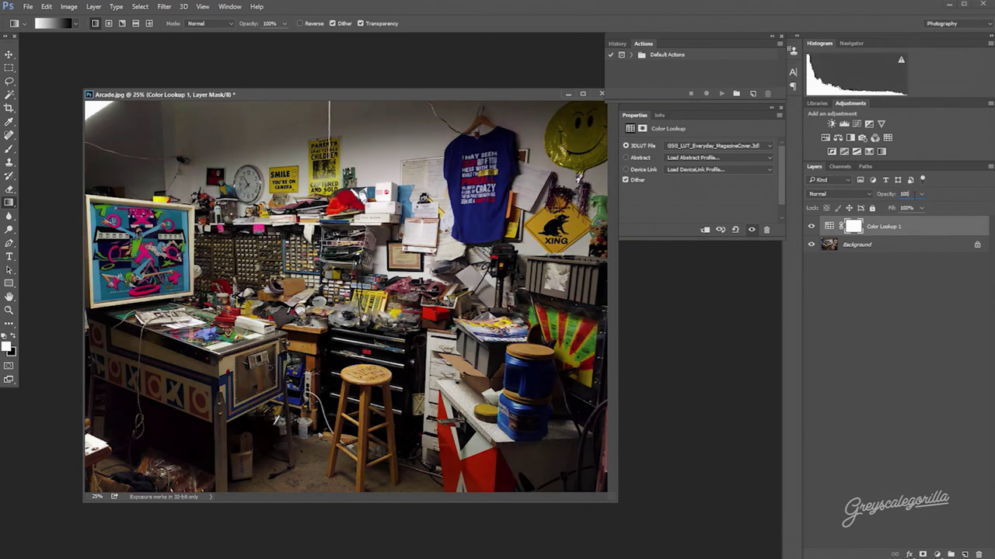
pyautogui.press('Return')
pyautogui.click(743, 144)
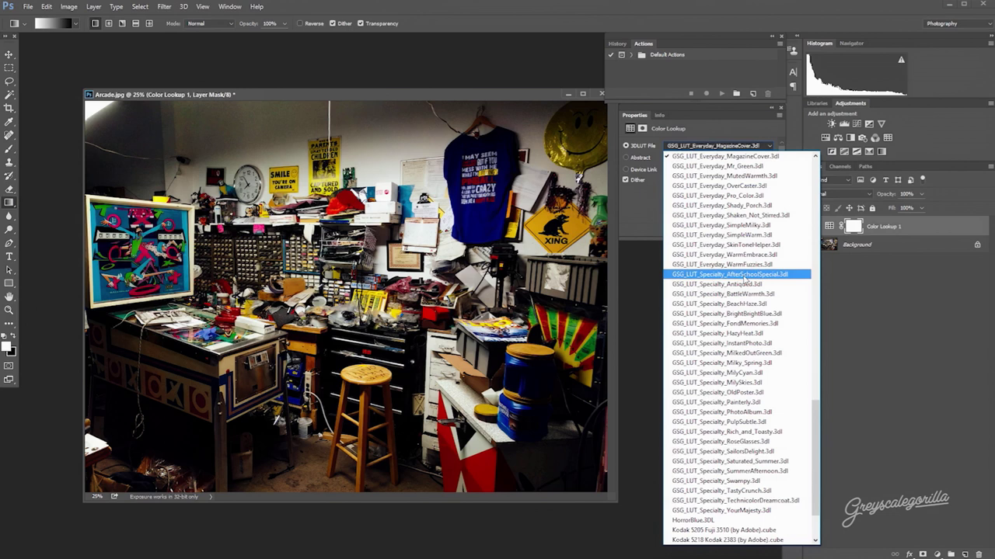
# - Try AfterSchoolSpecial, then apply GSG_LUT_Specialty_Rich_and_Toasty.3dl at 50% opacity
pyautogui.click(744, 275)
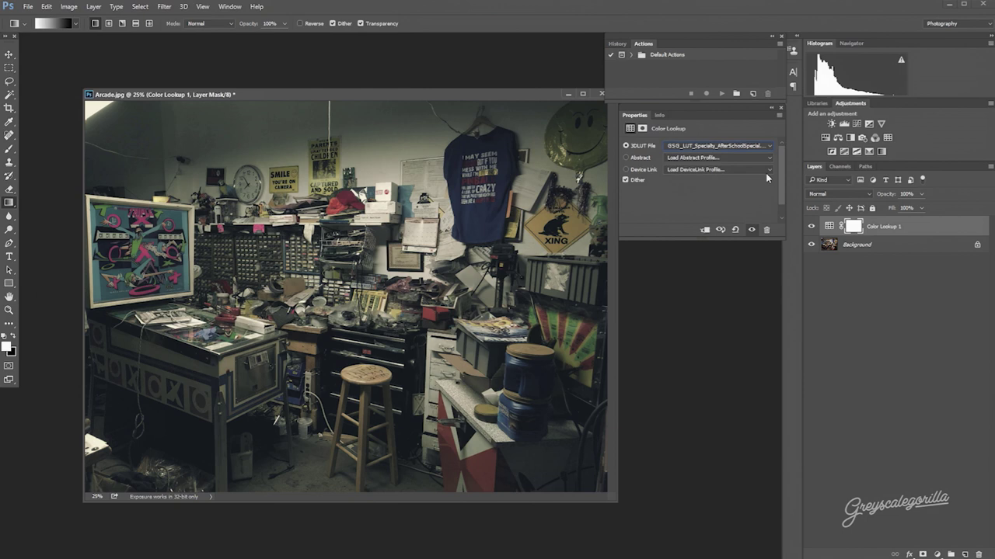
pyautogui.click(751, 146)
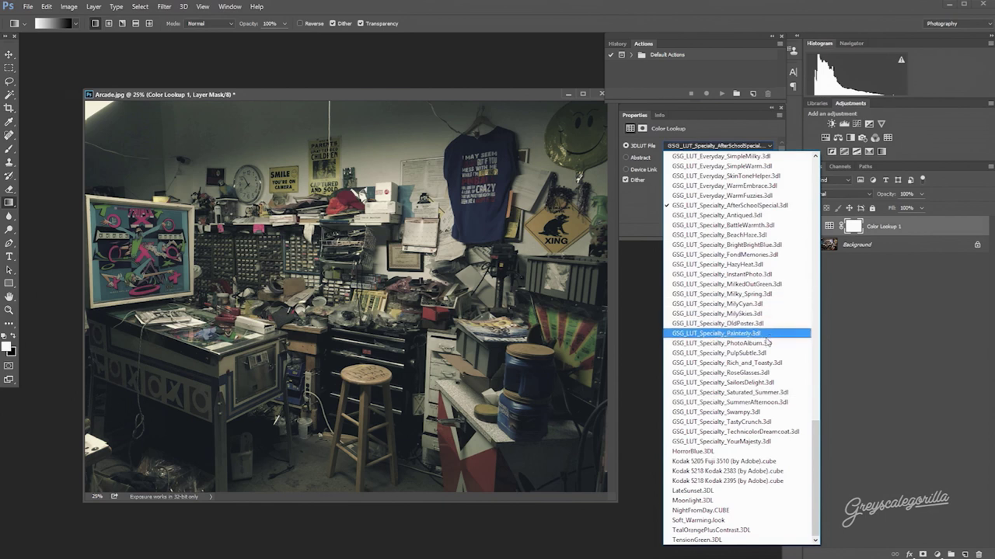
pyautogui.click(766, 363)
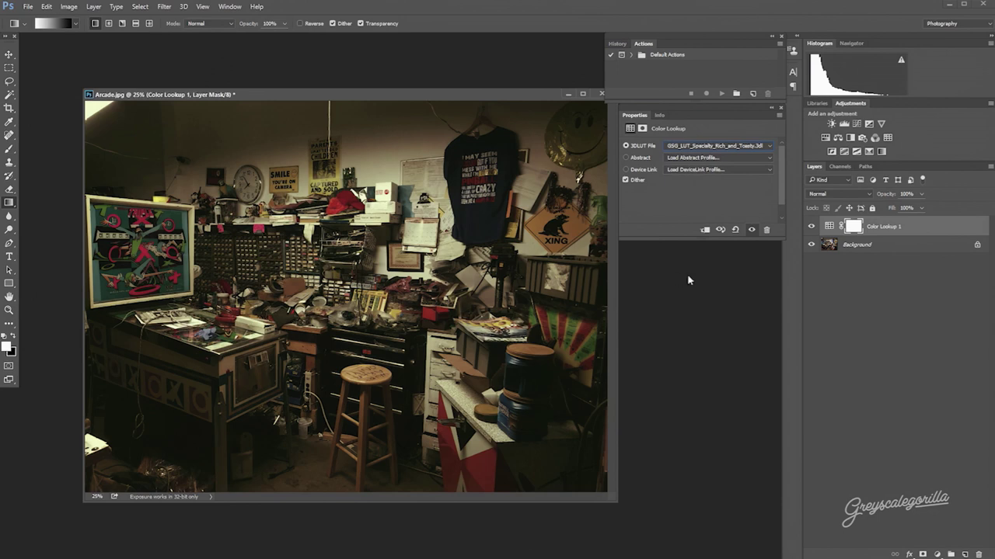
pyautogui.click(906, 193)
pyautogui.write('50')
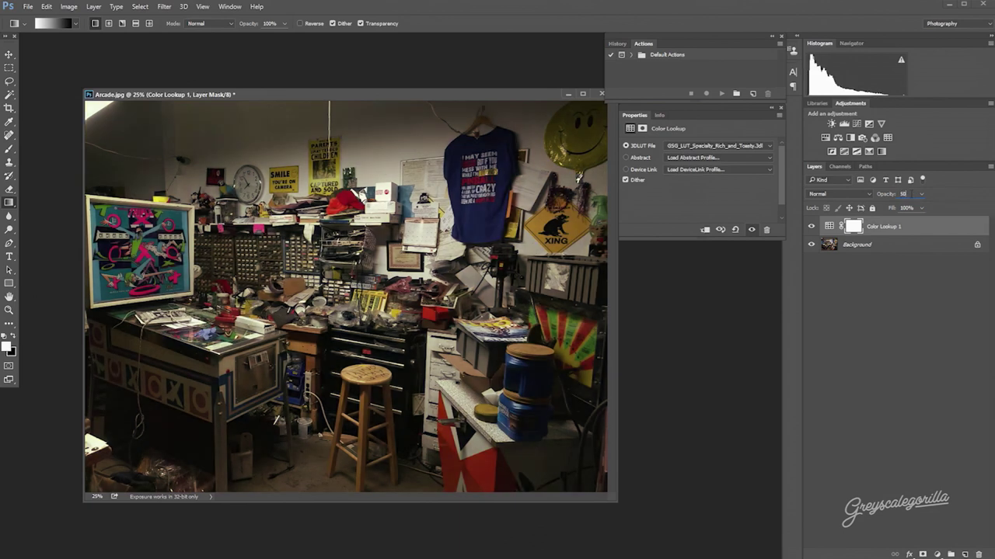
pyautogui.click(850, 272)
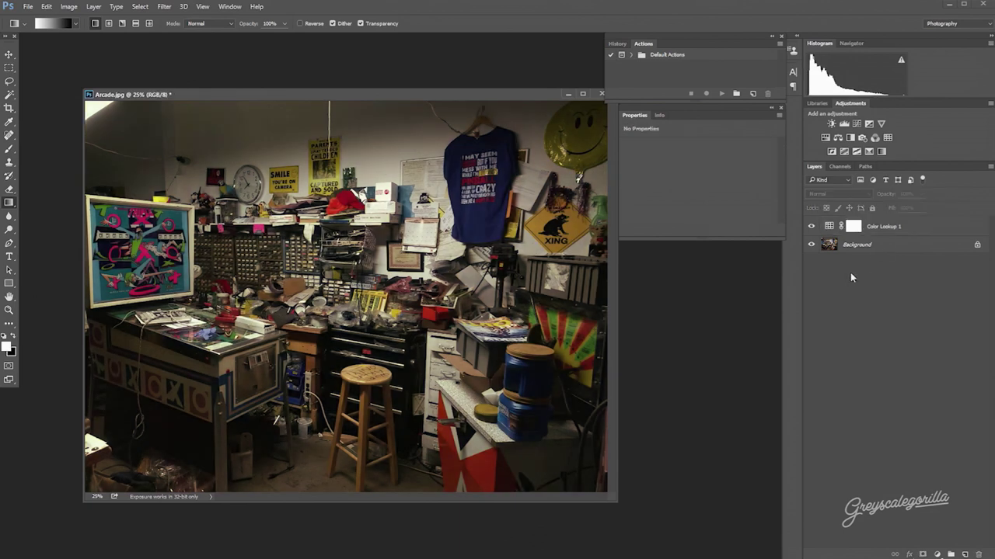
# - Toggle Color Lookup 1's visibility repeatedly to compare the graded and original photo
pyautogui.click(811, 227)
pyautogui.click(812, 227)
pyautogui.click(811, 227)
pyautogui.click(811, 227)
pyautogui.click(811, 227)
# - Switch Color Lookup 1's 3DLUT file from Rich_and_Toasty to GSG_LUT_Basic_Contrasty.3dl
pyautogui.click(881, 228)
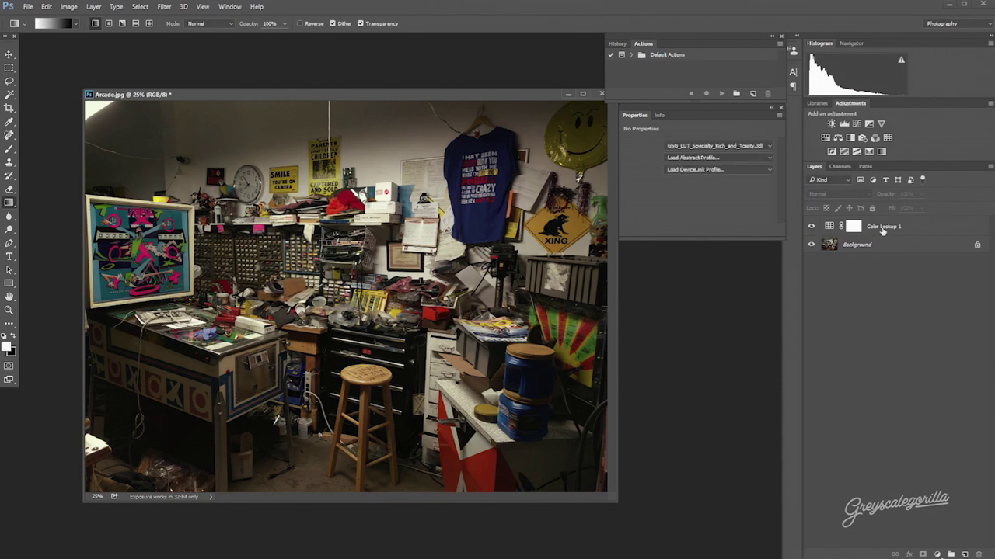
pyautogui.click(771, 146)
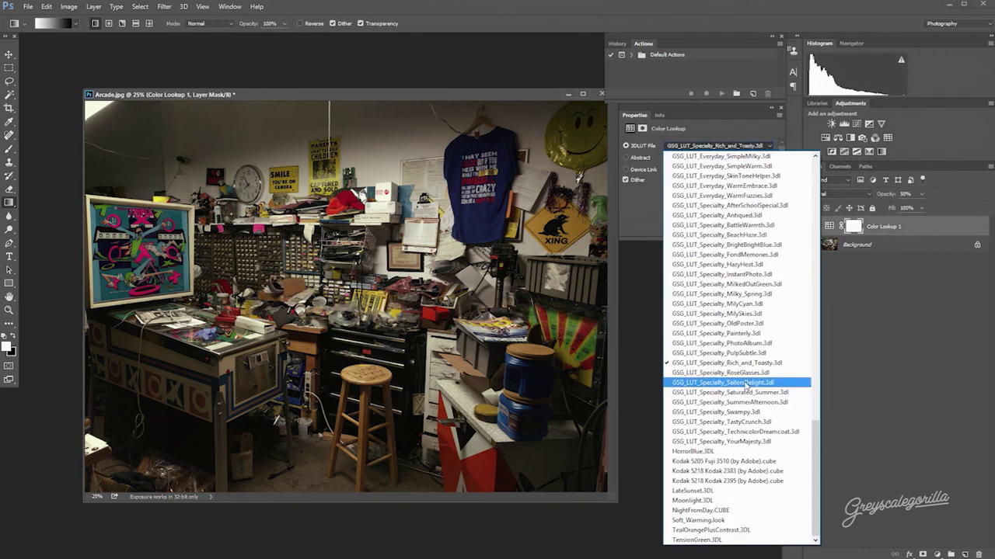
pyautogui.scroll(20, 746, 384)
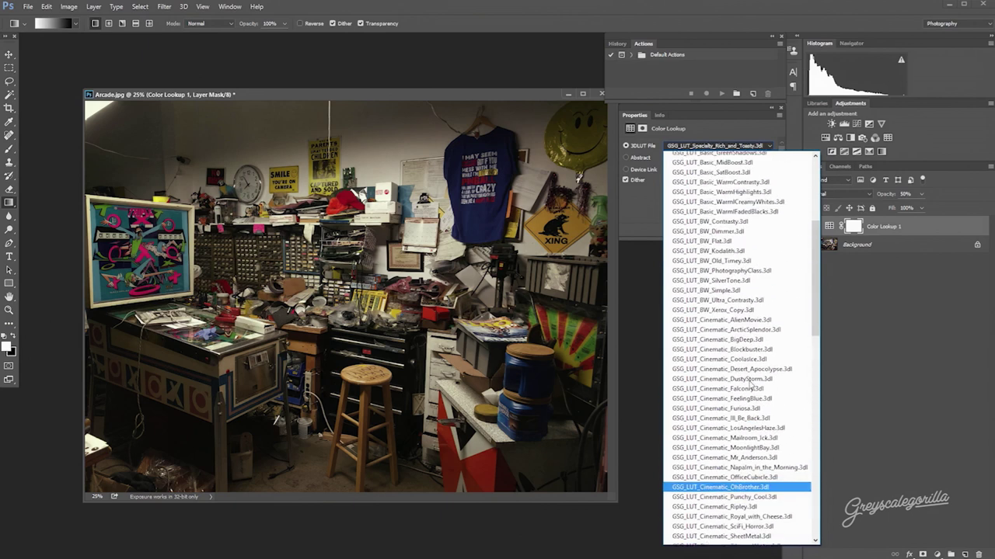
pyautogui.scroll(10, 750, 386)
pyautogui.click(904, 335)
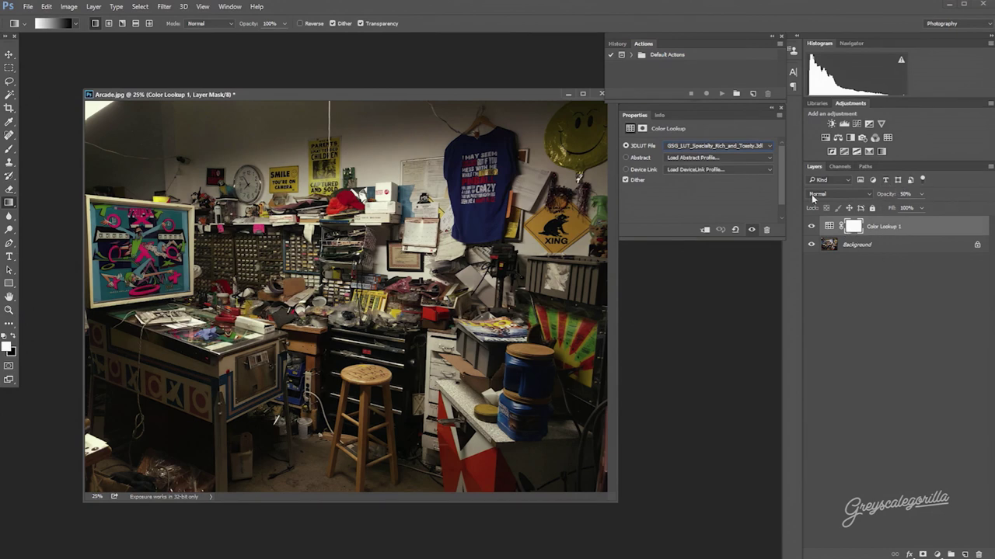
pyautogui.click(732, 152)
pyautogui.scroll(10, 750, 225)
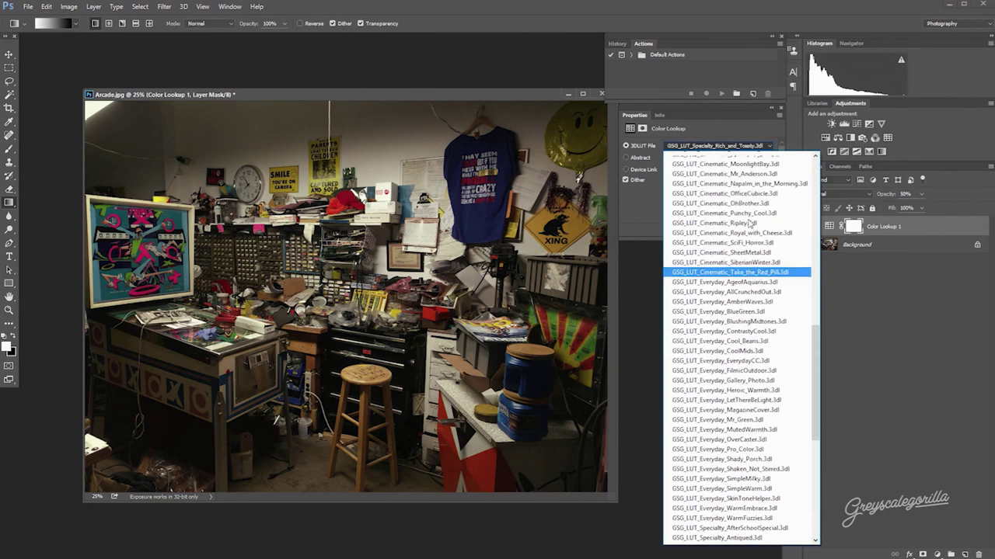
pyautogui.scroll(8, 752, 227)
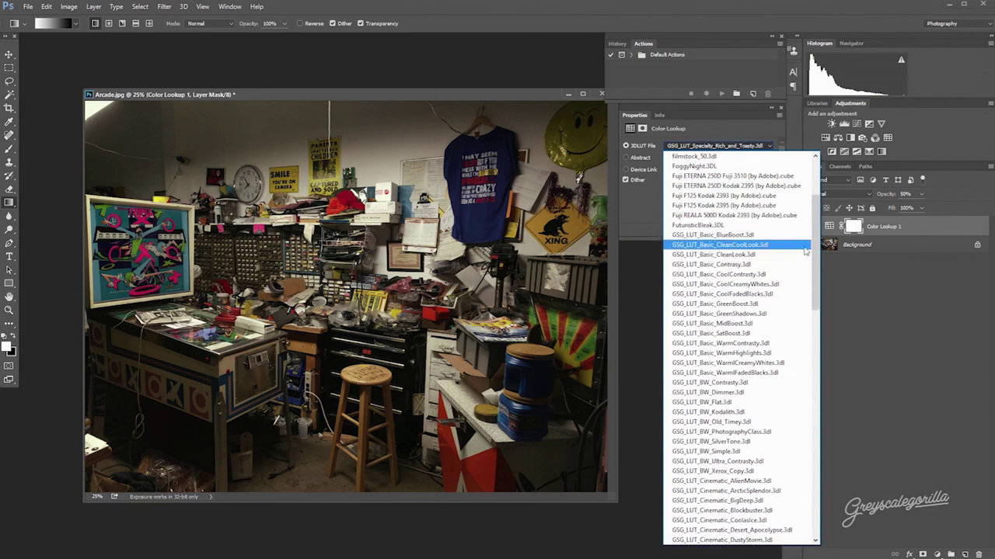
pyautogui.click(750, 265)
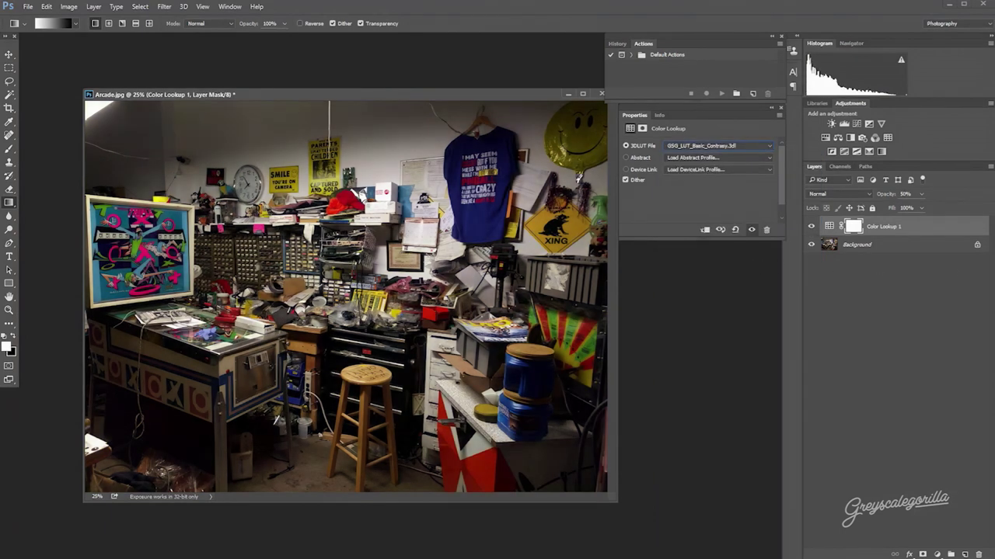
# - Raise Color Lookup 1's opacity to about 64%
pyautogui.click(920, 194)
pyautogui.moveTo(925, 207); pyautogui.dragTo(927, 209)
pyautogui.click(913, 290)
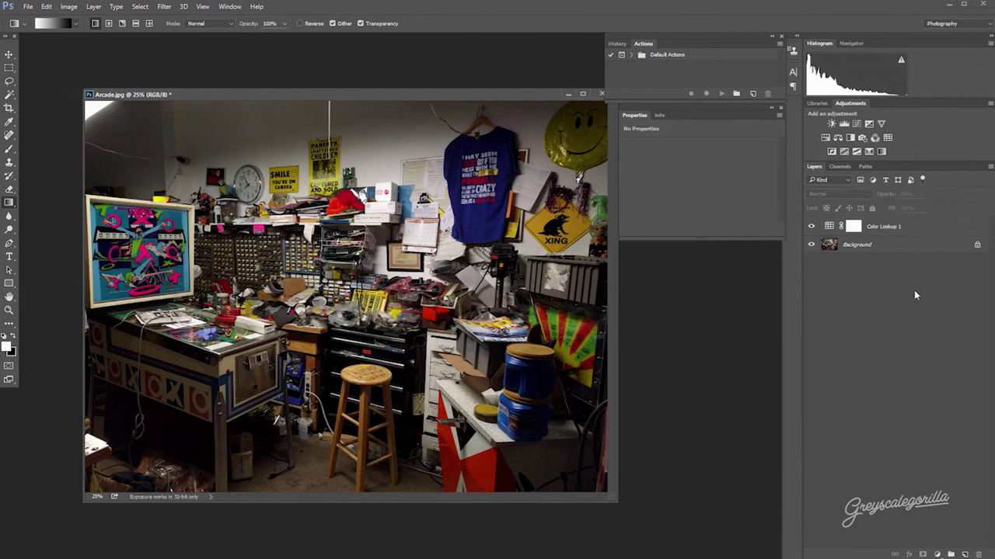
# - Add a Color Lookup 2 layer using GSG_LUT_Specialty_AfterSchoolSpecial.3dl
pyautogui.click(888, 137)
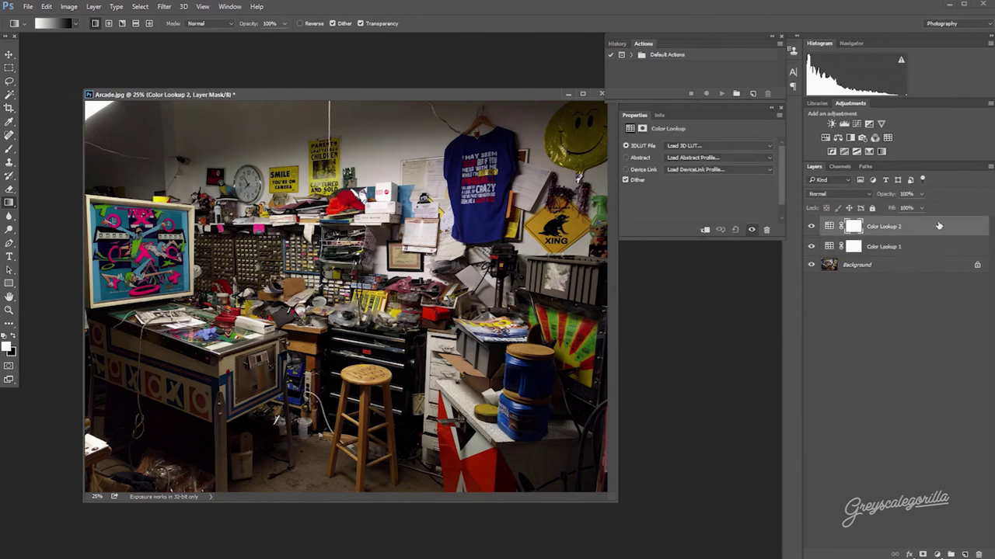
pyautogui.click(732, 149)
pyautogui.scroll(-14, 765, 326)
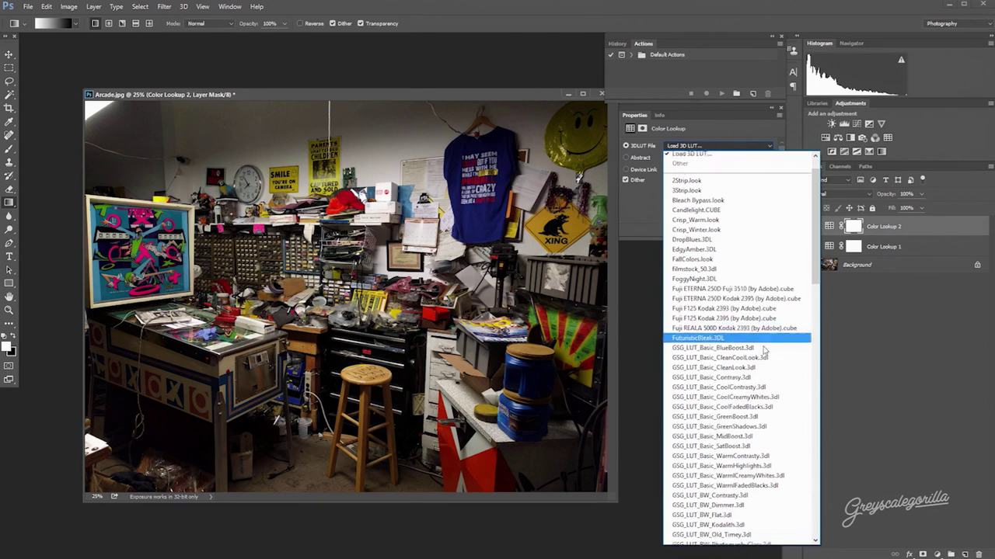
pyautogui.scroll(-3, 758, 377)
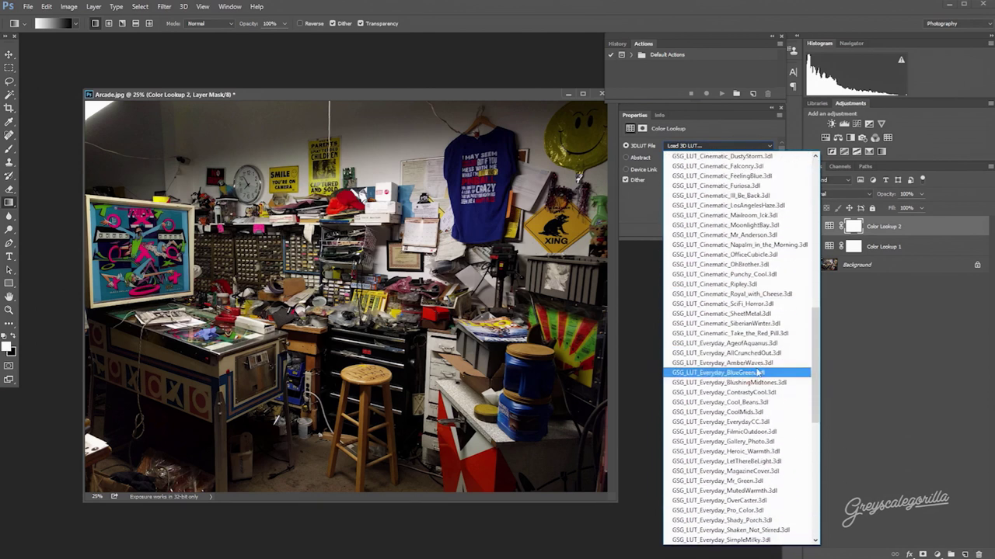
pyautogui.scroll(-5, 750, 385)
pyautogui.scroll(-3, 750, 389)
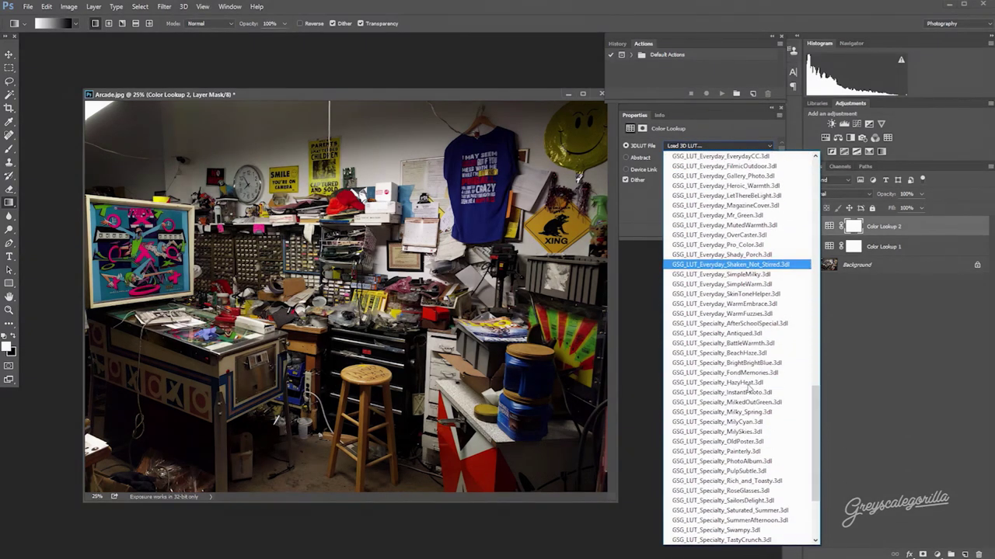
pyautogui.scroll(-3, 765, 435)
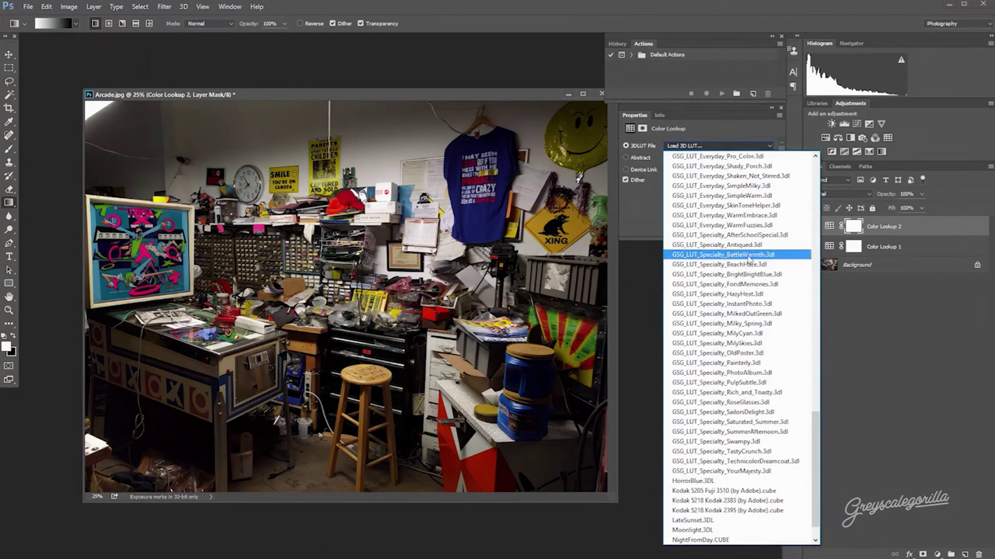
pyautogui.scroll(3, 750, 260)
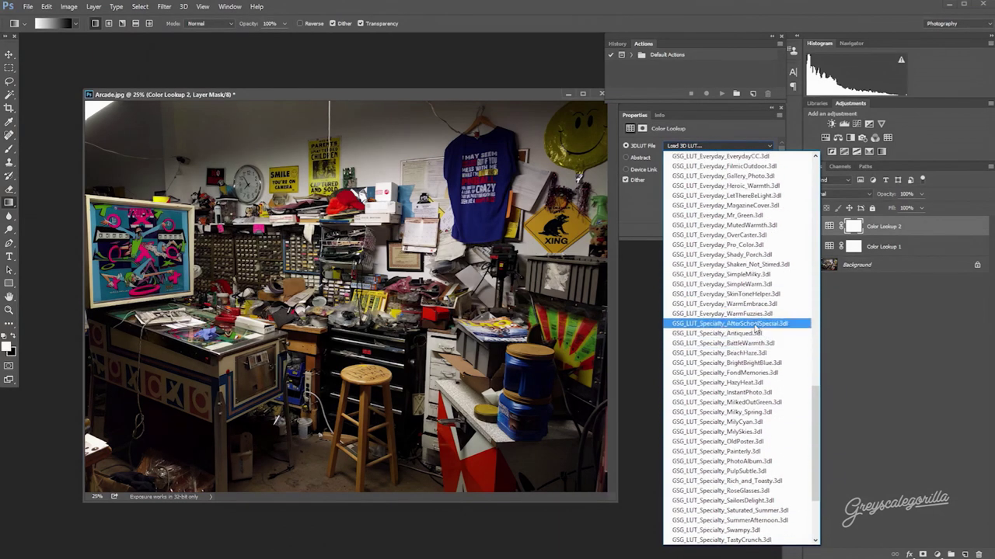
pyautogui.click(755, 323)
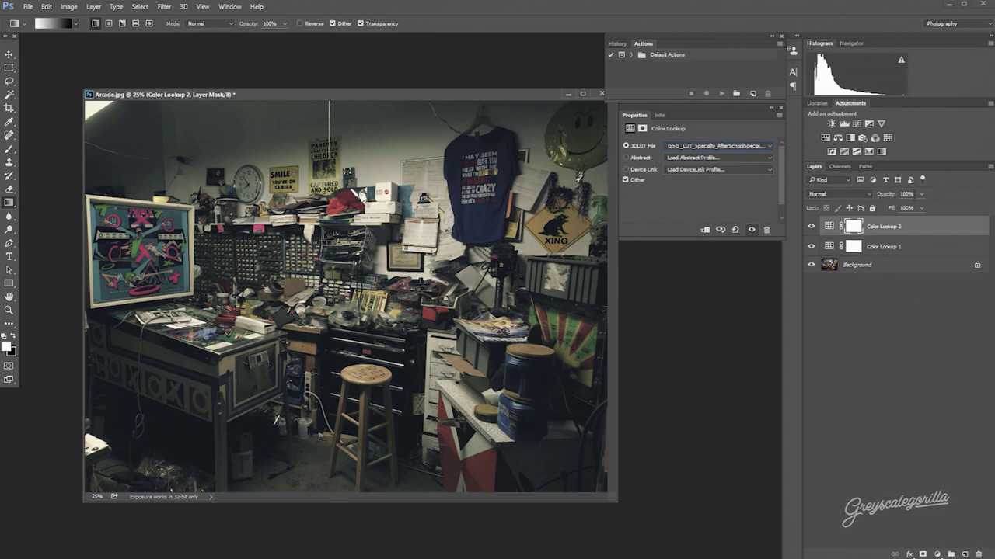
# - Set Color Lookup 2's layer opacity to 70%
pyautogui.click(907, 193)
pyautogui.write('70')
pyautogui.click(883, 327)
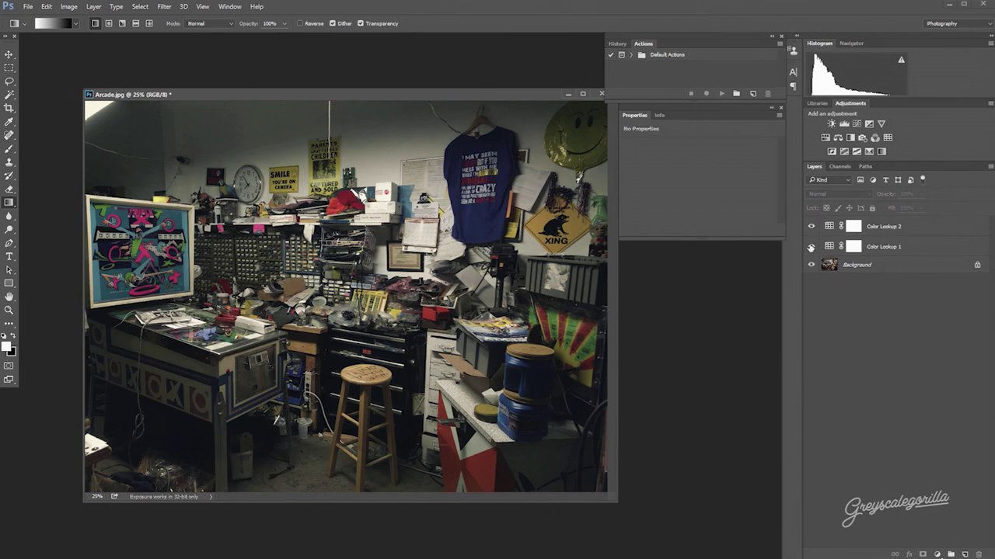
pyautogui.moveTo(810, 247); pyautogui.dragTo(813, 233)
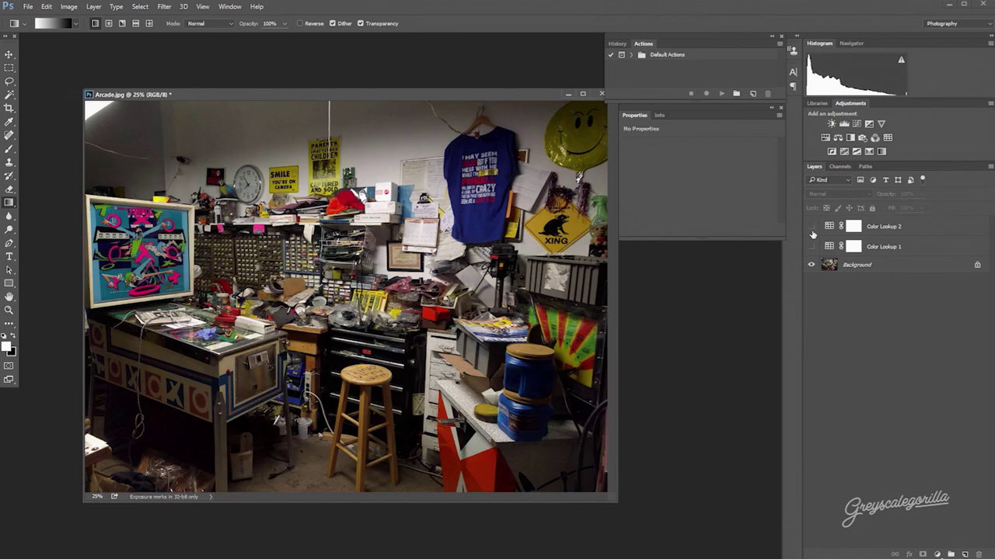
pyautogui.moveTo(810, 249); pyautogui.dragTo(813, 231)
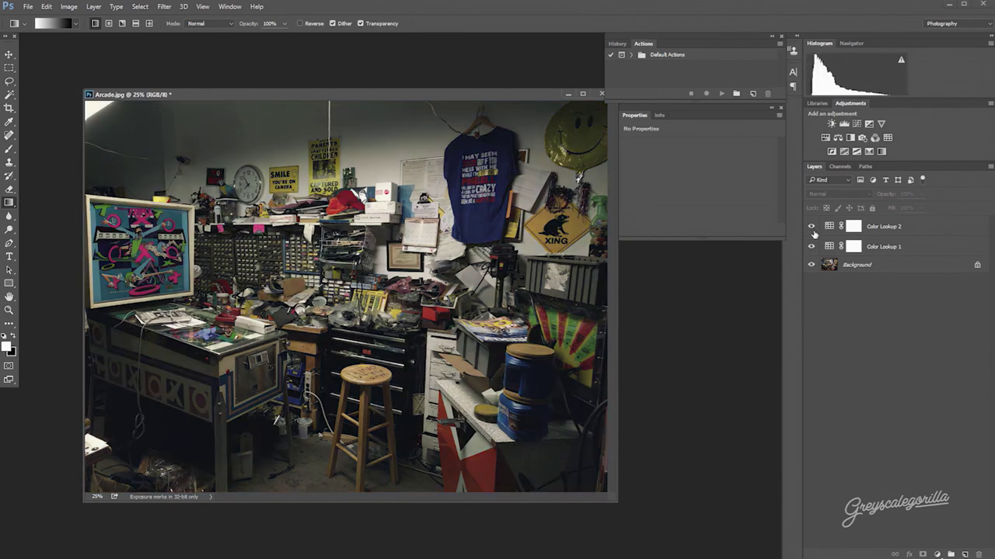
pyautogui.moveTo(367, 95); pyautogui.dragTo(345, 61)
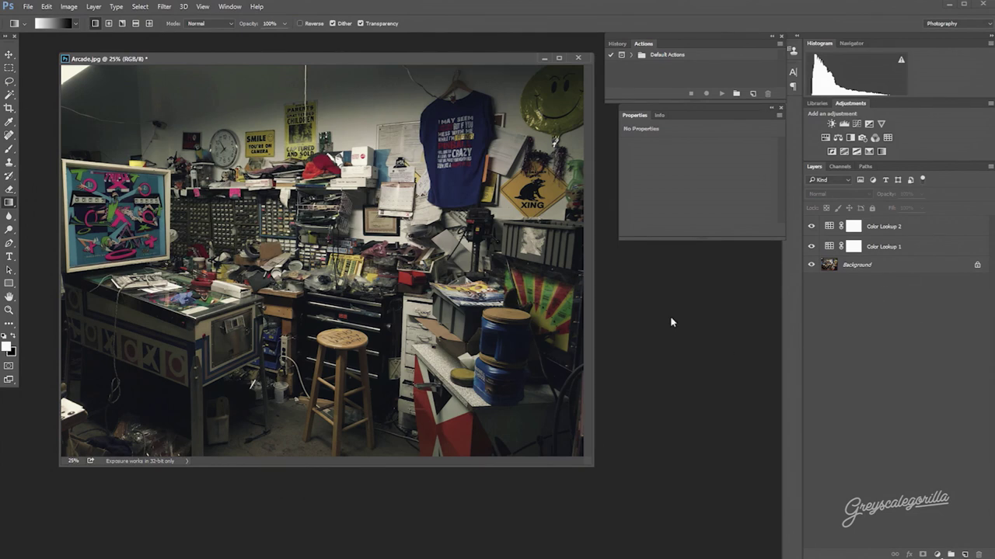
pyautogui.moveTo(492, 65); pyautogui.dragTo(516, 78)
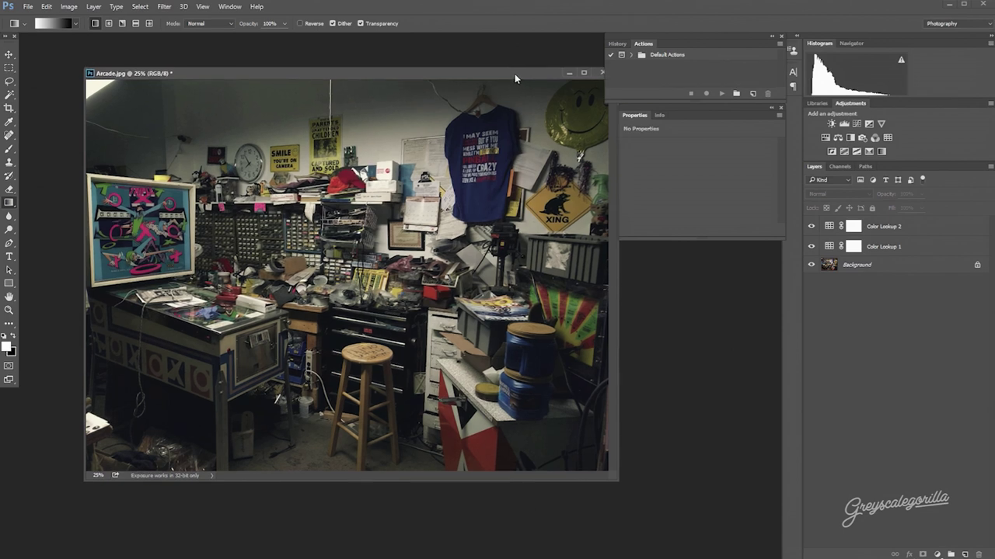